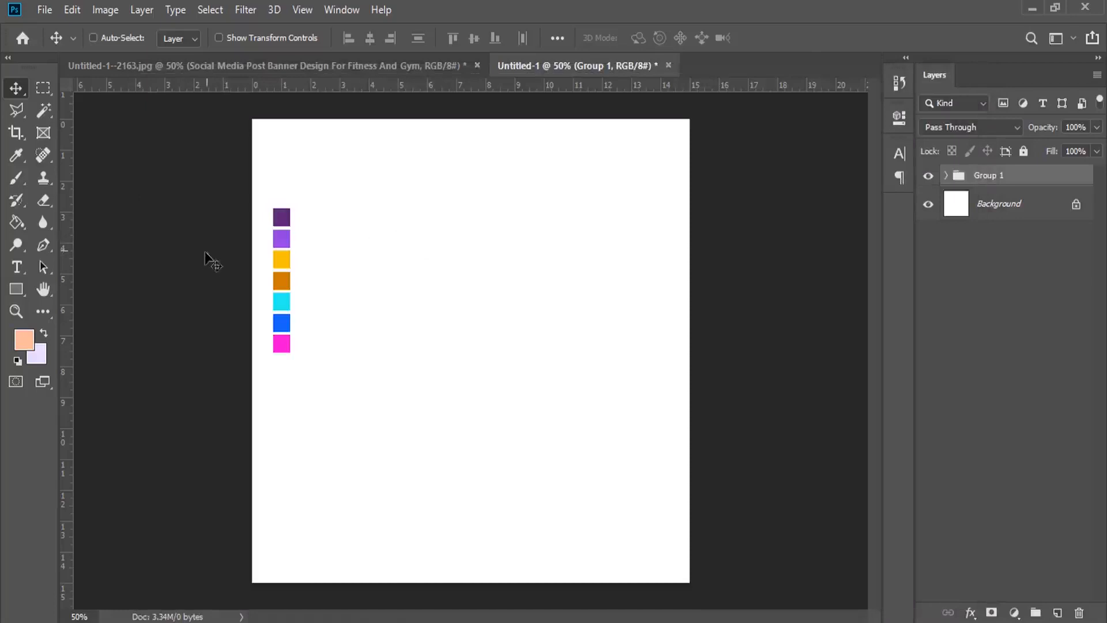
Move the colour swatch group closer to the canvas's upper-left corner and add a new empty layer above it
{"action": "left_click_drag", "start_coordinate": [289, 243], "coordinate": [282, 192]}
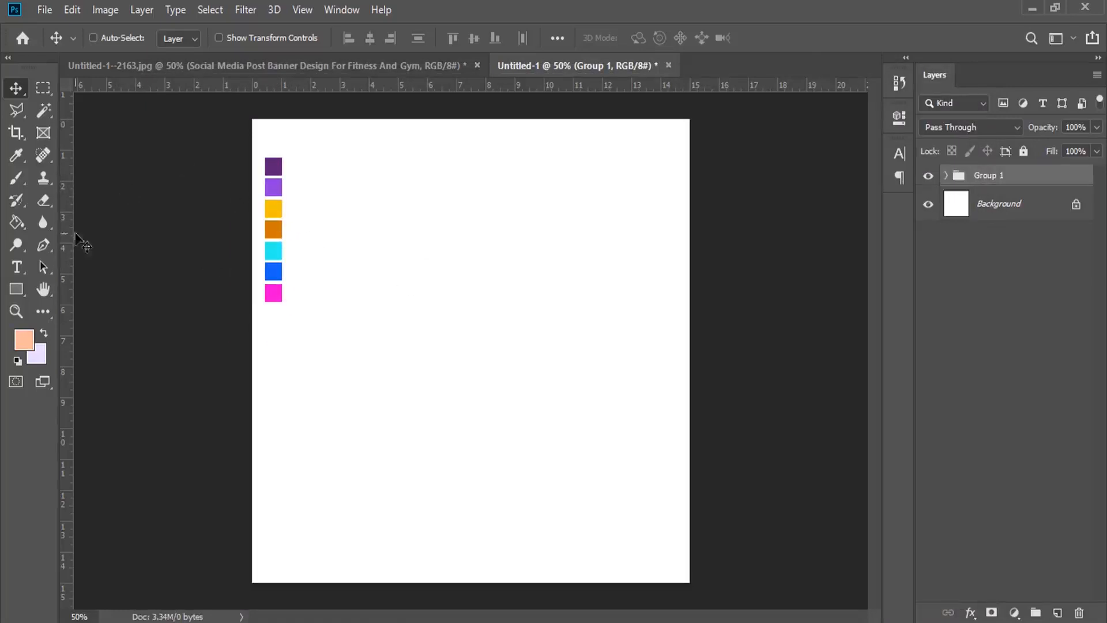
{"action": "left_click", "coordinate": [45, 244]}
{"action": "left_click", "coordinate": [72, 250]}
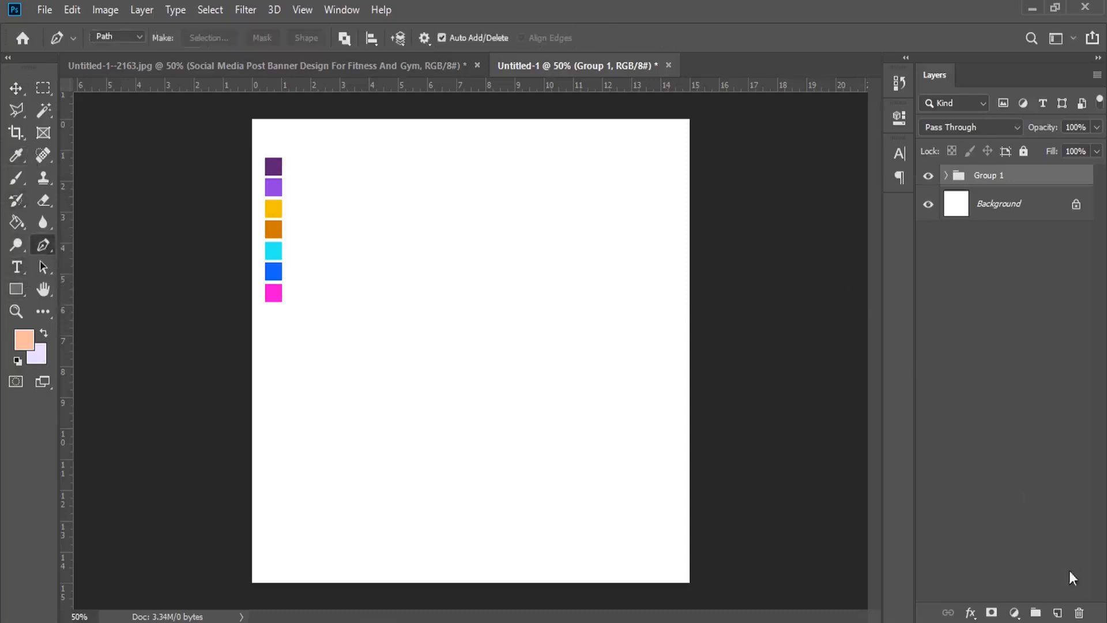
{"action": "left_click", "coordinate": [1058, 612]}
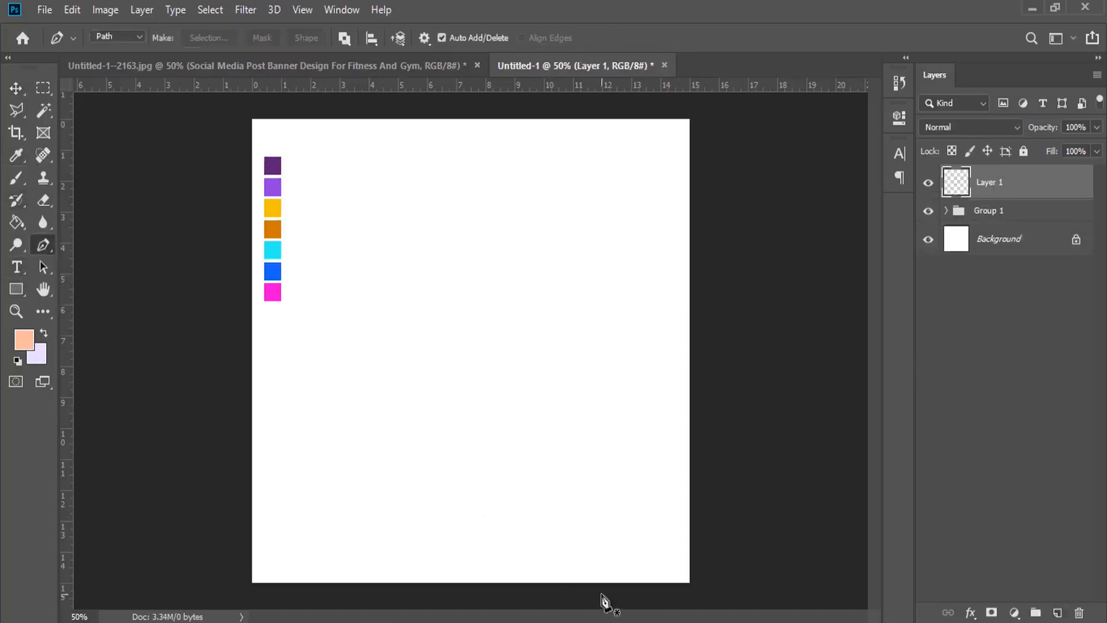
Draw a closed five-point Pen path over the canvas's right half, pointing inward at mid-height, and convert it to a shape
{"action": "left_click", "coordinate": [536, 584]}
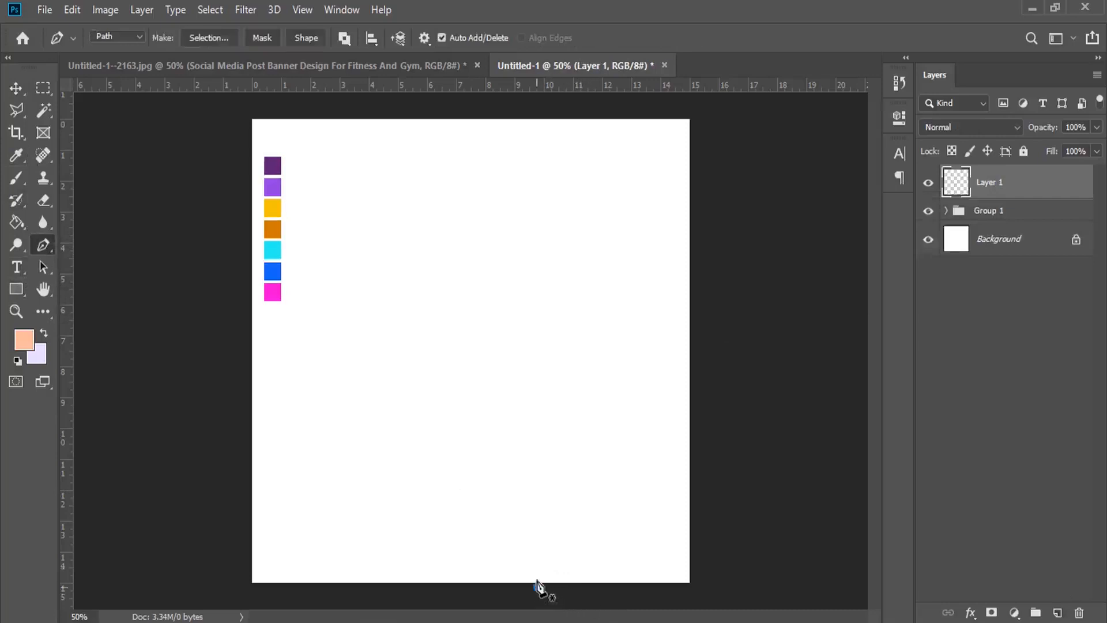
{"action": "left_click", "coordinate": [444, 340]}
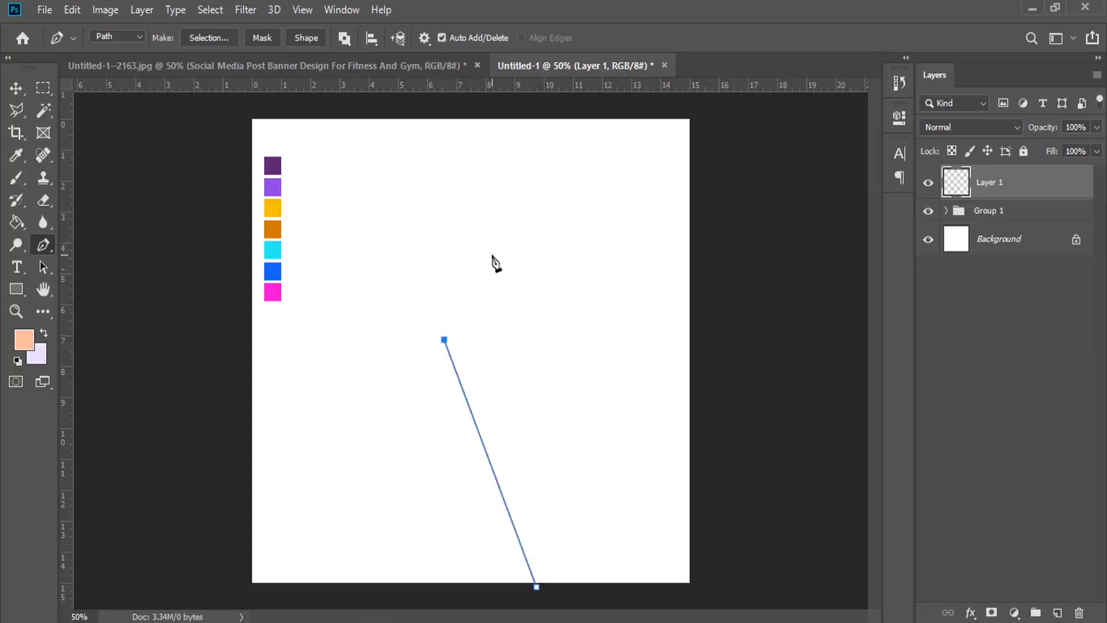
{"action": "left_click", "coordinate": [531, 116]}
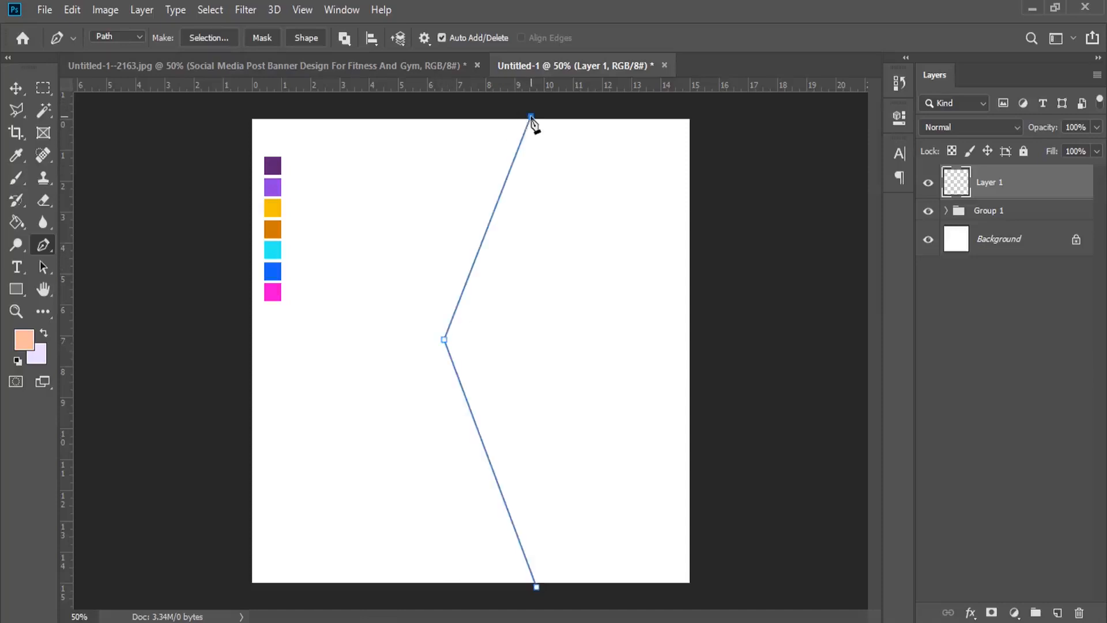
{"action": "left_click", "coordinate": [700, 111]}
{"action": "left_click", "coordinate": [699, 588]}
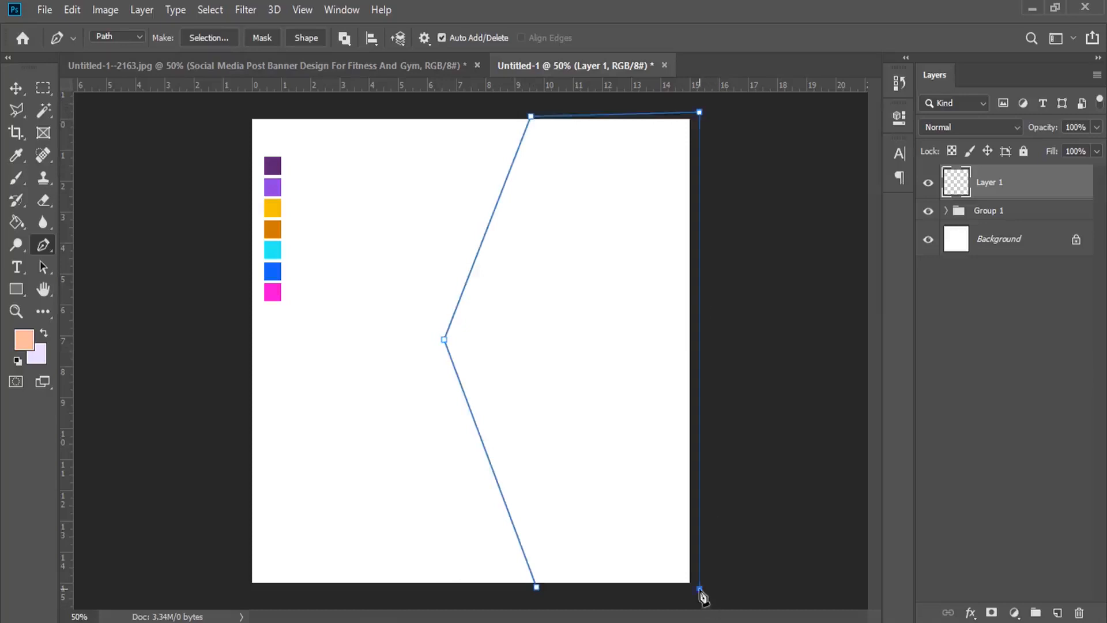
{"action": "left_click", "coordinate": [536, 587]}
{"action": "left_click", "coordinate": [314, 36]}
Fill the right-hand shape with dark purple 5e2377 sampled from the first swatch
{"action": "double_click", "coordinate": [951, 184]}
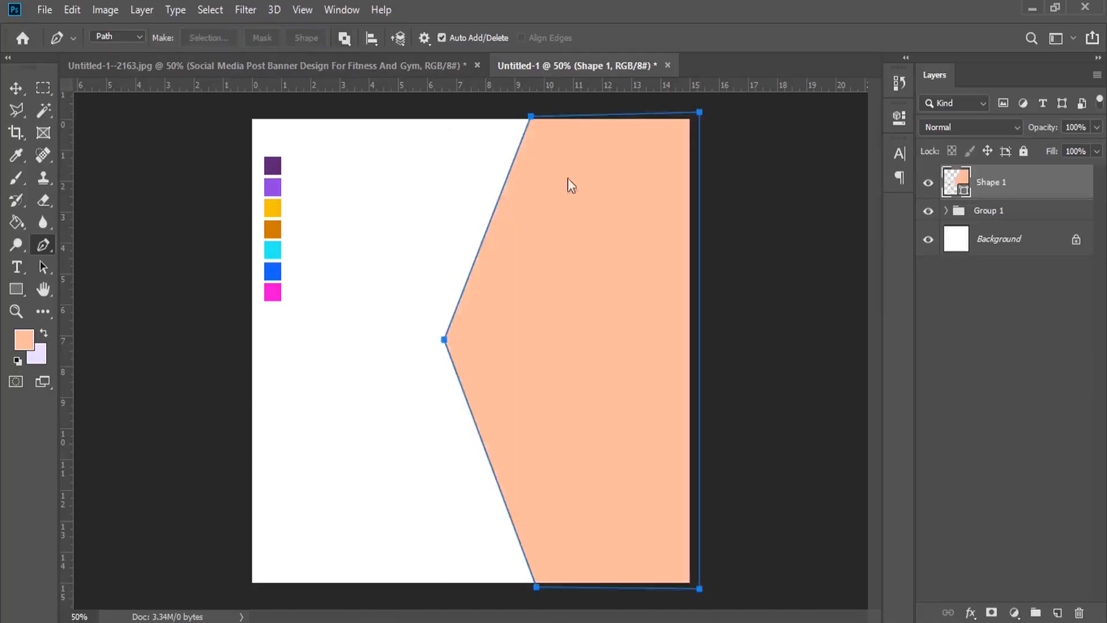
{"action": "left_click", "coordinate": [278, 171]}
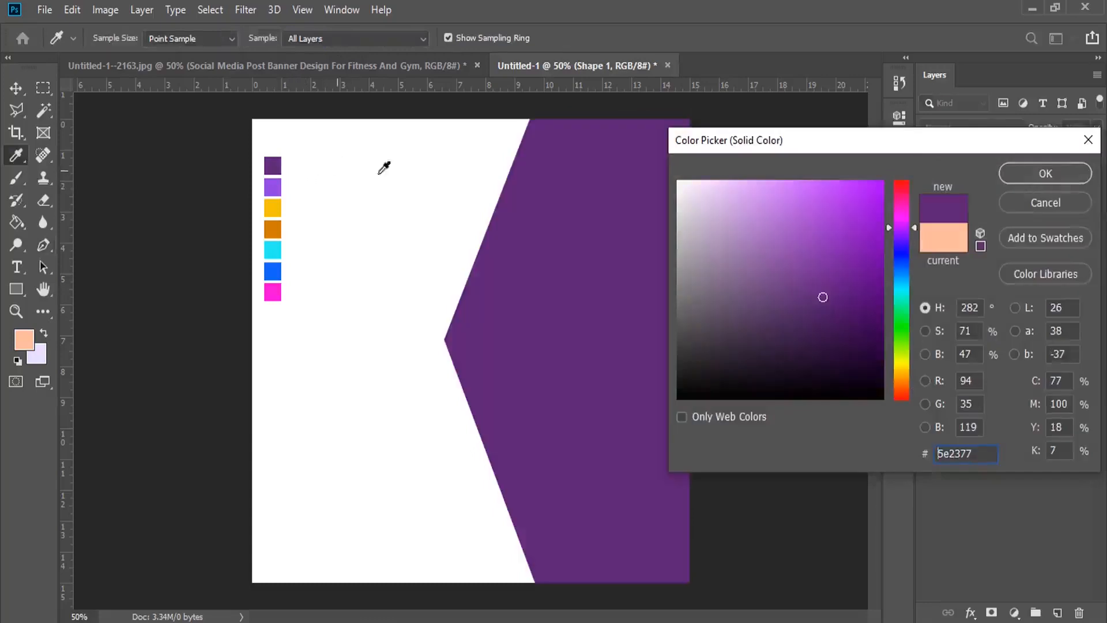
{"action": "left_click", "coordinate": [1040, 174]}
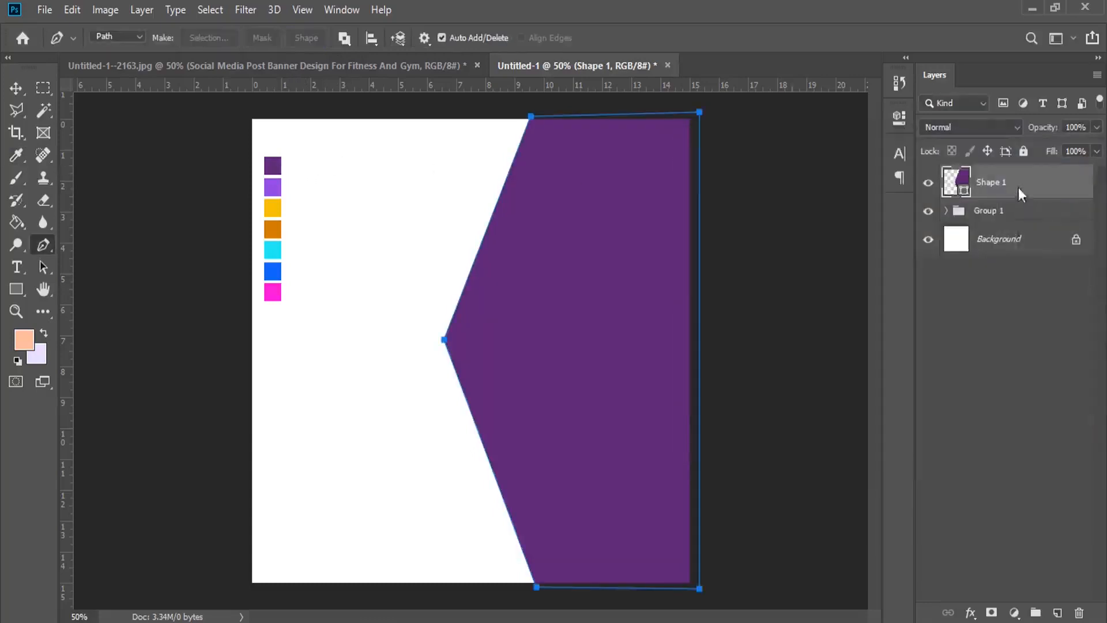
Add a gradient overlay to the purple shape and set its first colour stop to dark purple 5e2377 from the swatches
{"action": "right_click", "coordinate": [1018, 188]}
{"action": "left_click", "coordinate": [822, 27]}
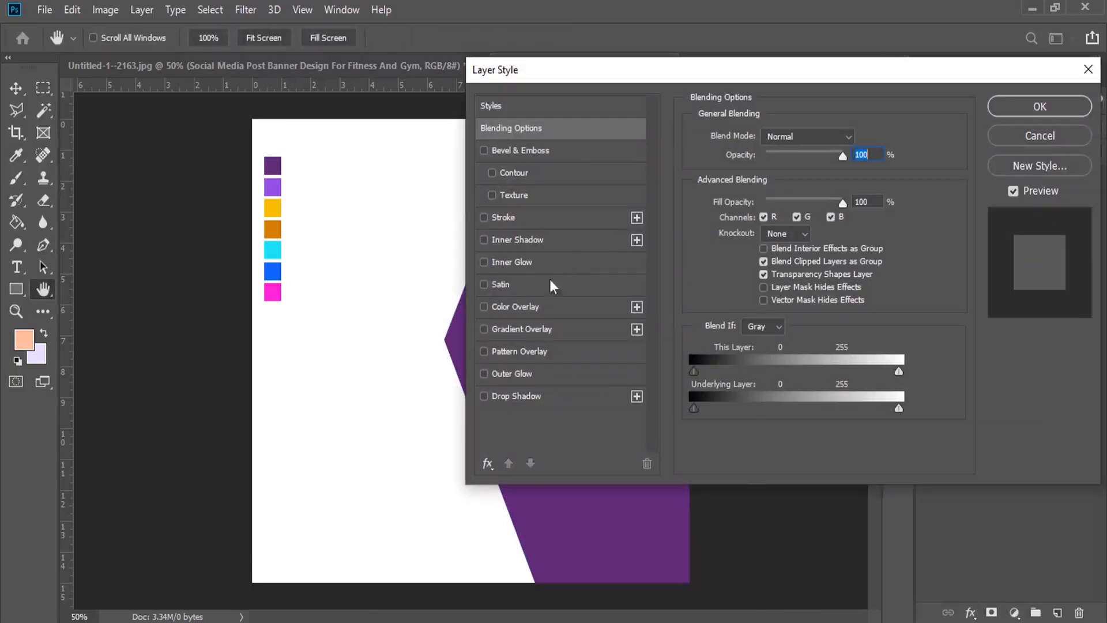
{"action": "left_click", "coordinate": [522, 328]}
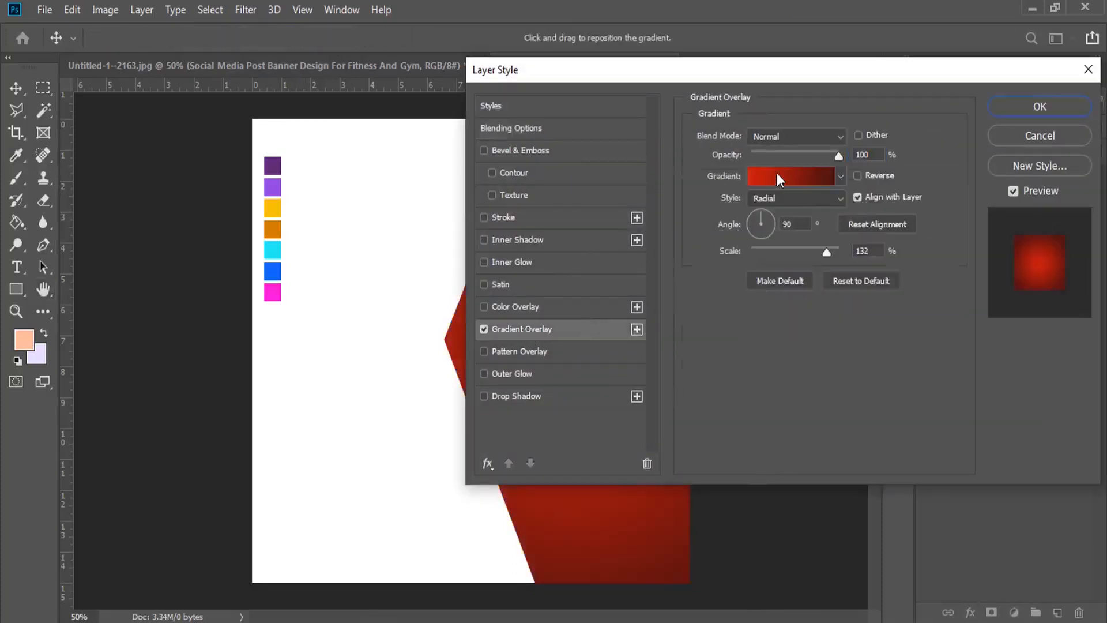
{"action": "left_click", "coordinate": [776, 173]}
{"action": "double_click", "coordinate": [381, 360]}
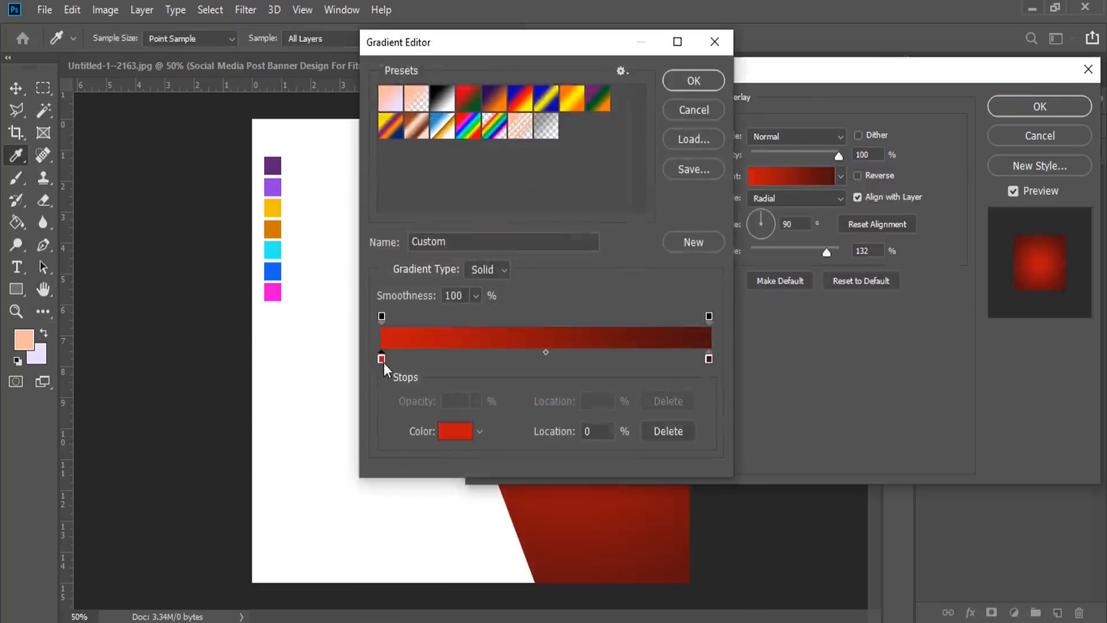
{"action": "left_click", "coordinate": [277, 160]}
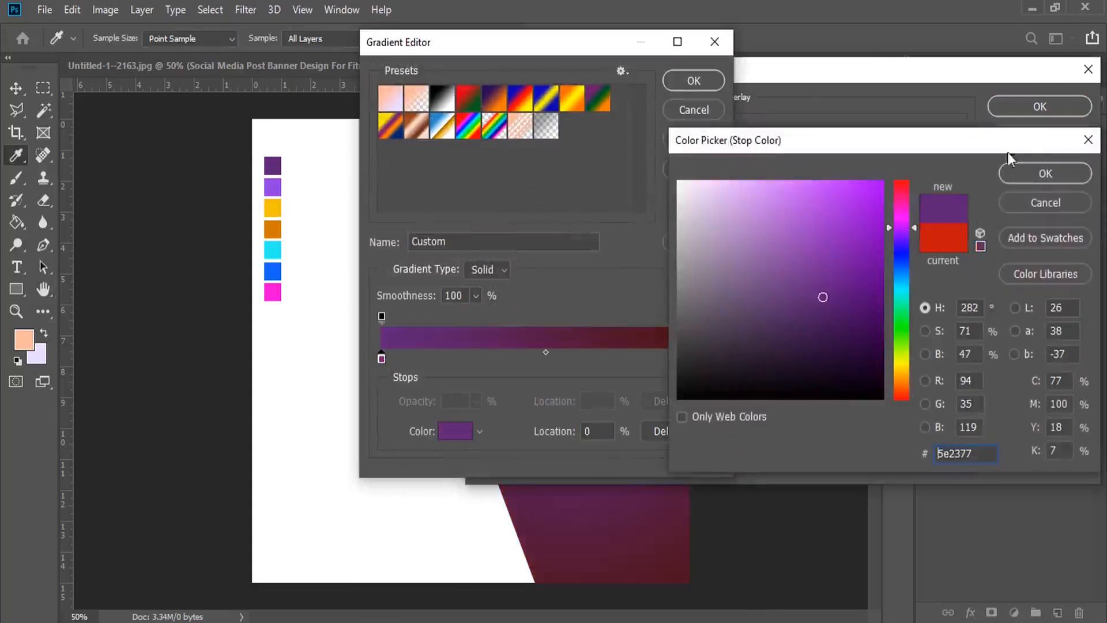
{"action": "left_click", "coordinate": [1037, 173]}
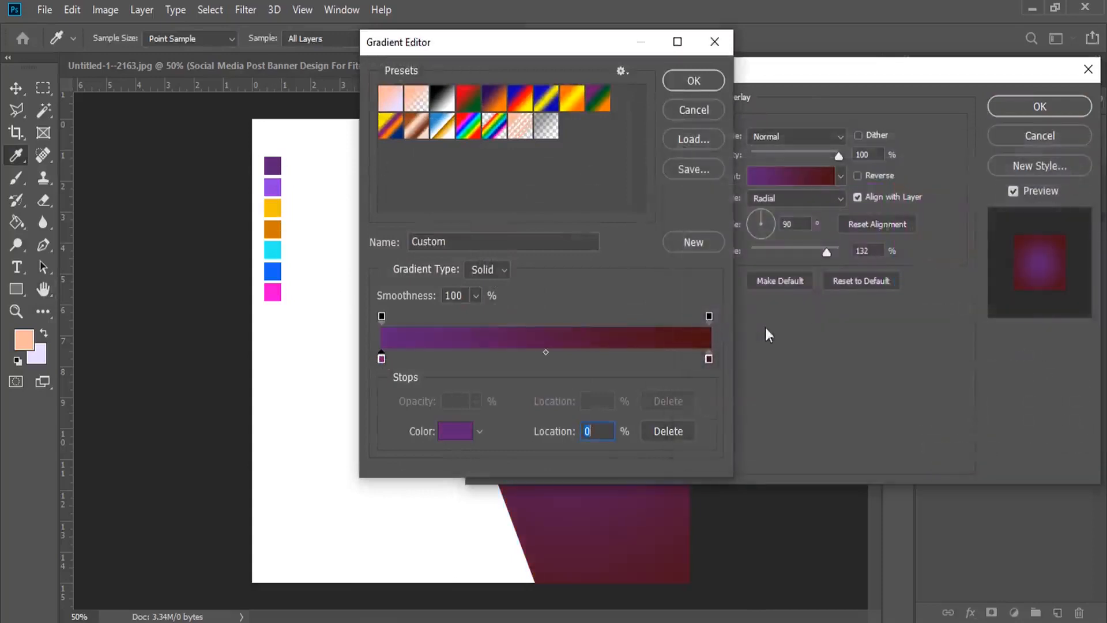
Set the gradient's end colour stop to light purple 8f3edf from the second swatch and accept the gradient
{"action": "double_click", "coordinate": [709, 359]}
{"action": "left_click", "coordinate": [269, 190]}
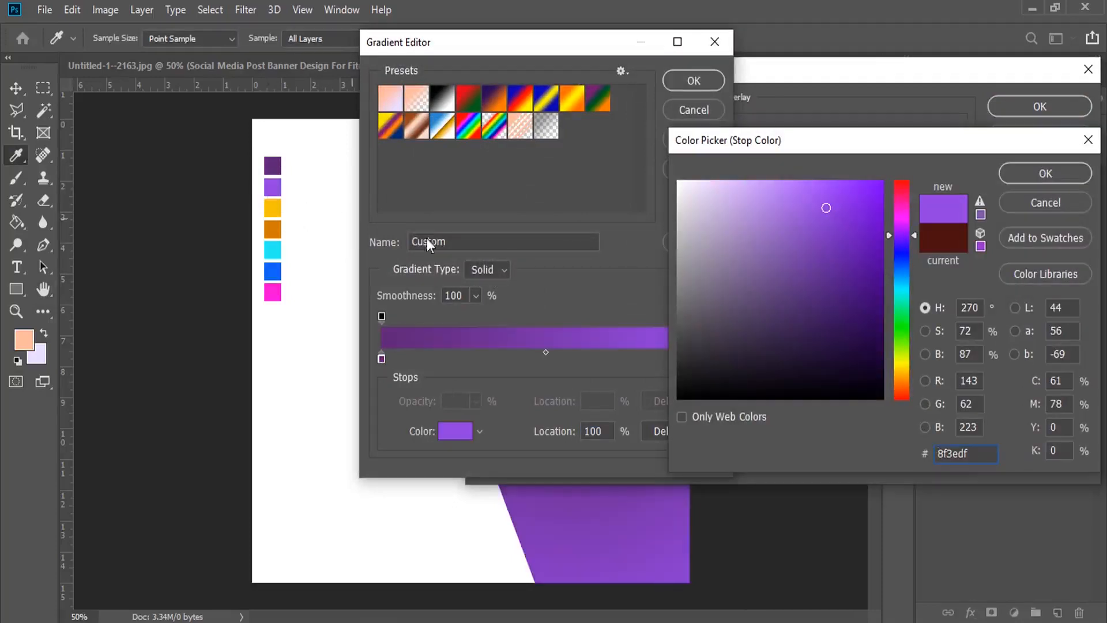
{"action": "left_click", "coordinate": [1060, 172]}
{"action": "left_click", "coordinate": [692, 82]}
Make the purple gradient overlay linear and reversed with a scale of 103%, and apply the layer style
{"action": "left_click_drag", "start_coordinate": [621, 75], "coordinate": [749, 99]}
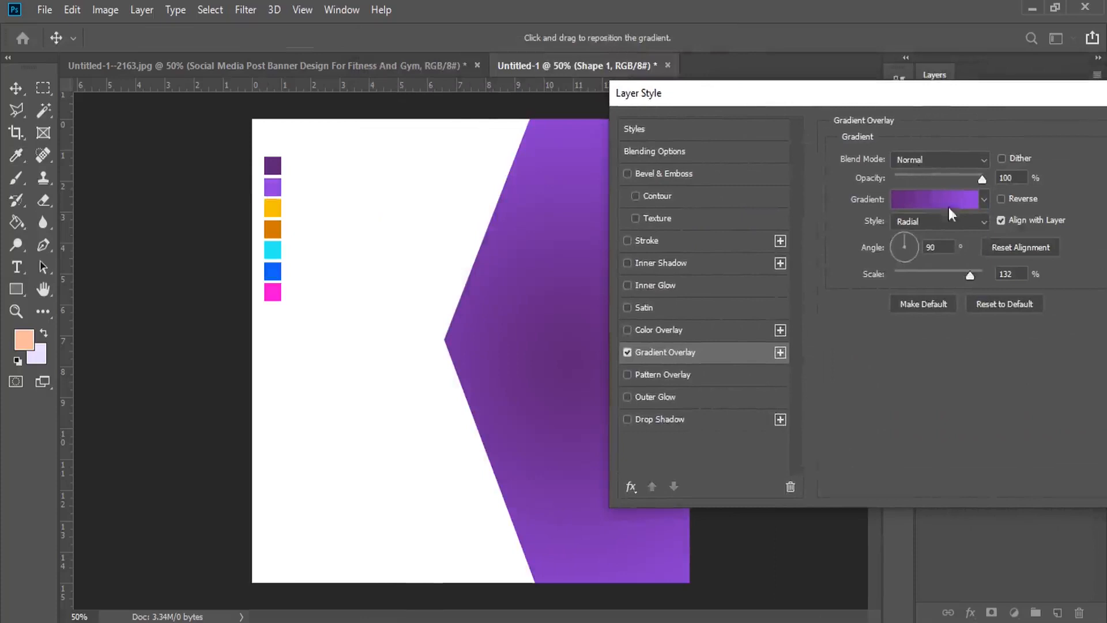
{"action": "left_click", "coordinate": [961, 225]}
{"action": "left_click", "coordinate": [943, 239]}
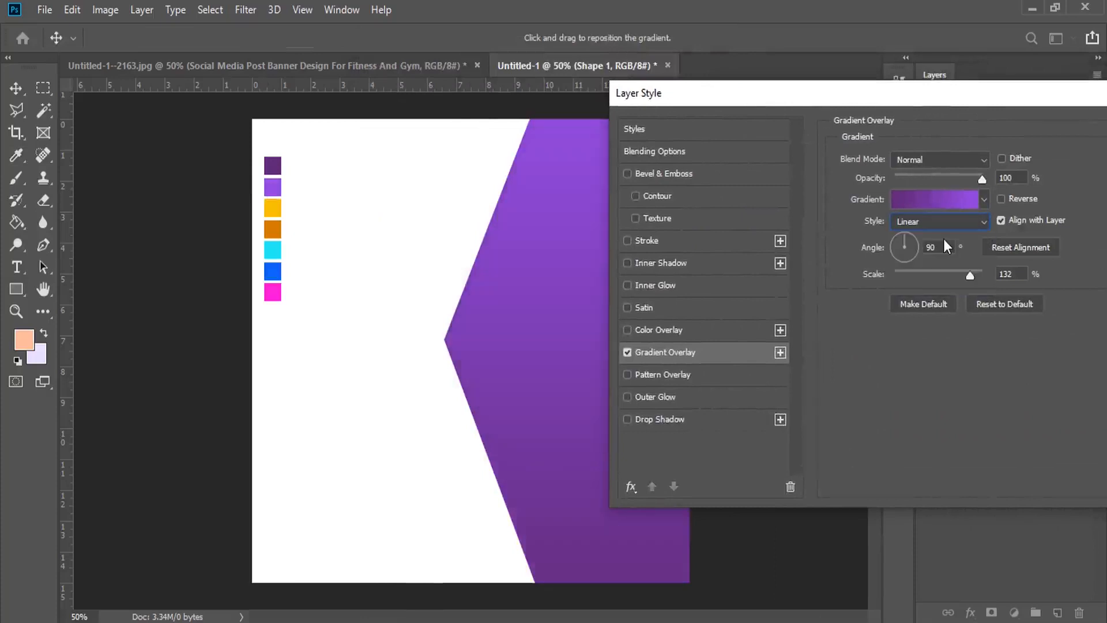
{"action": "left_click", "coordinate": [1001, 198]}
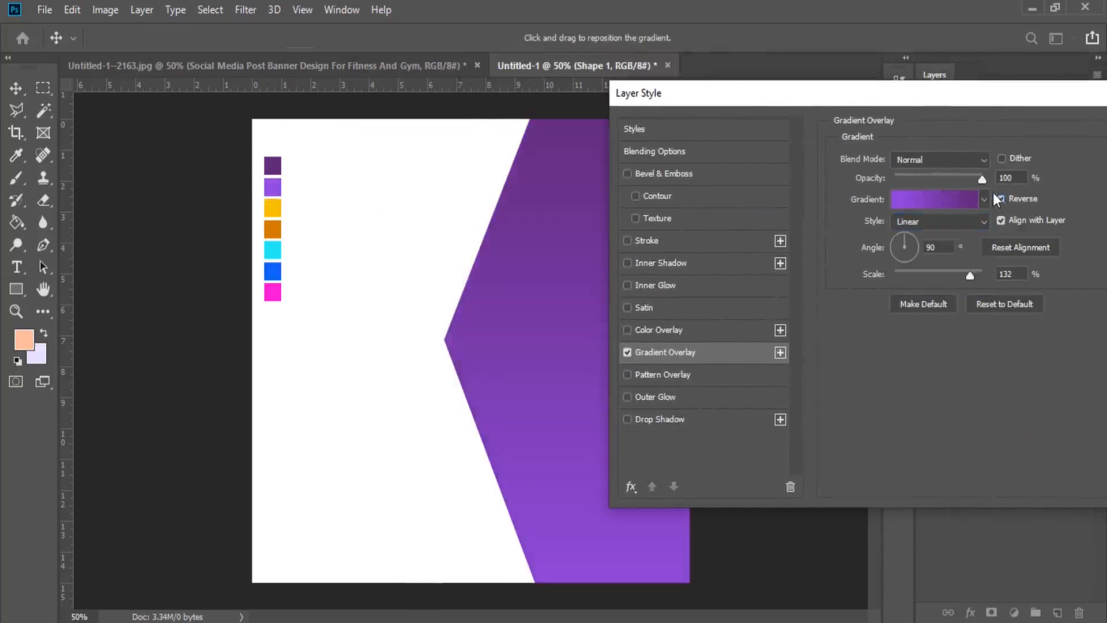
{"action": "mouse_move", "coordinate": [957, 273]}
{"action": "left_mouse_down"}
{"action": "mouse_move", "coordinate": [931, 282]}
{"action": "mouse_move", "coordinate": [950, 283]}
{"action": "left_mouse_up"}
{"action": "left_click_drag", "start_coordinate": [1057, 102], "coordinate": [988, 109]}
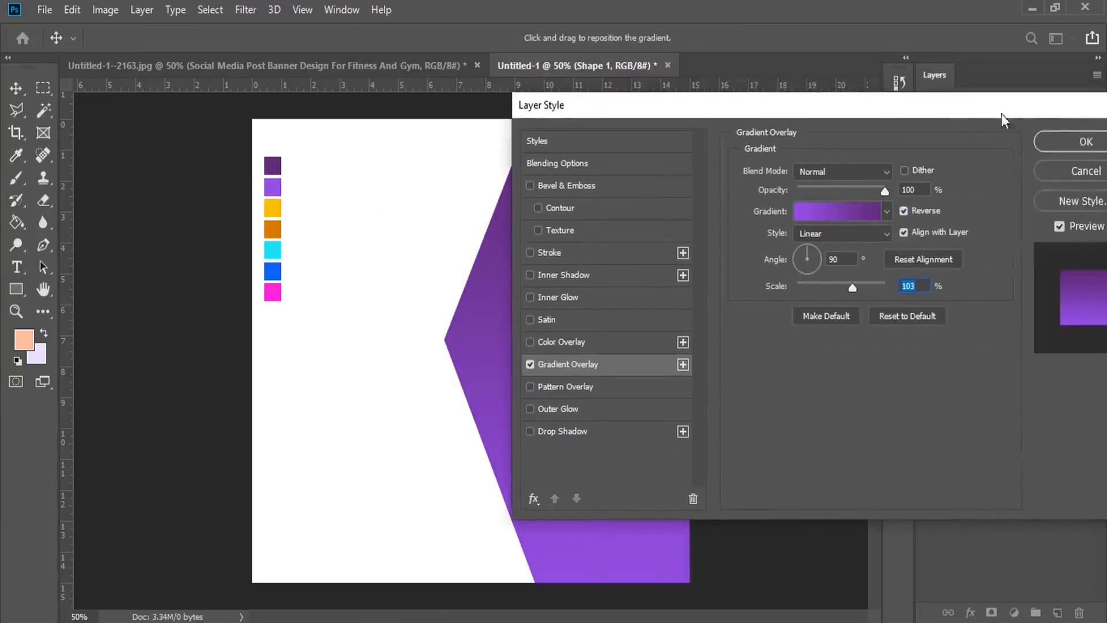
{"action": "left_click", "coordinate": [1085, 145]}
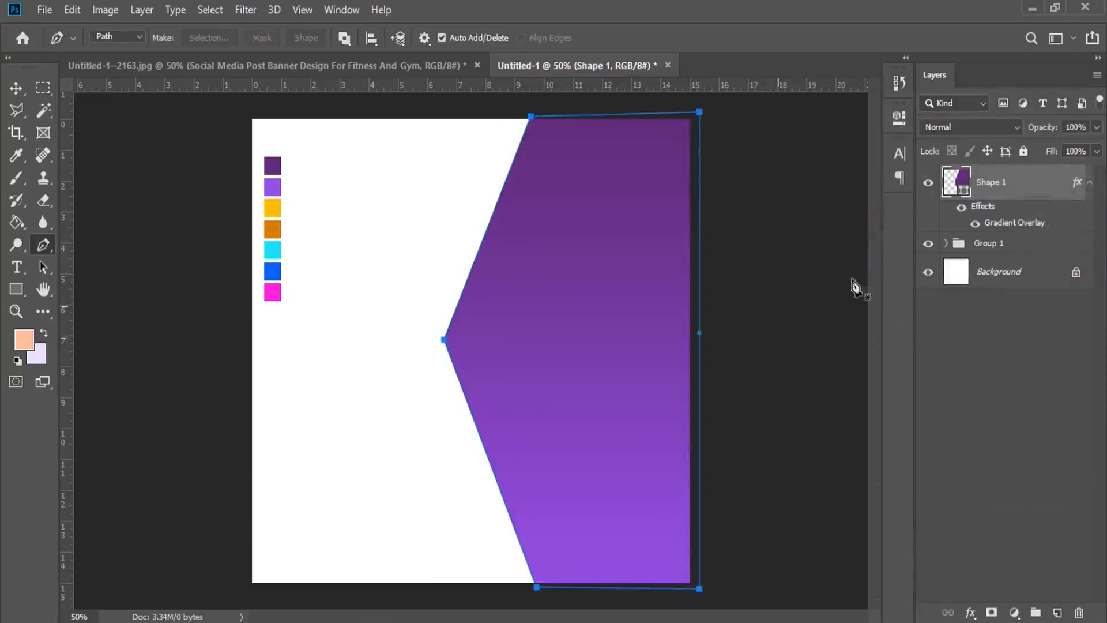
Collapse the purple shape's effects list and add a new empty layer directly above the swatch group
{"action": "left_click", "coordinate": [1088, 183]}
{"action": "left_click", "coordinate": [1009, 213]}
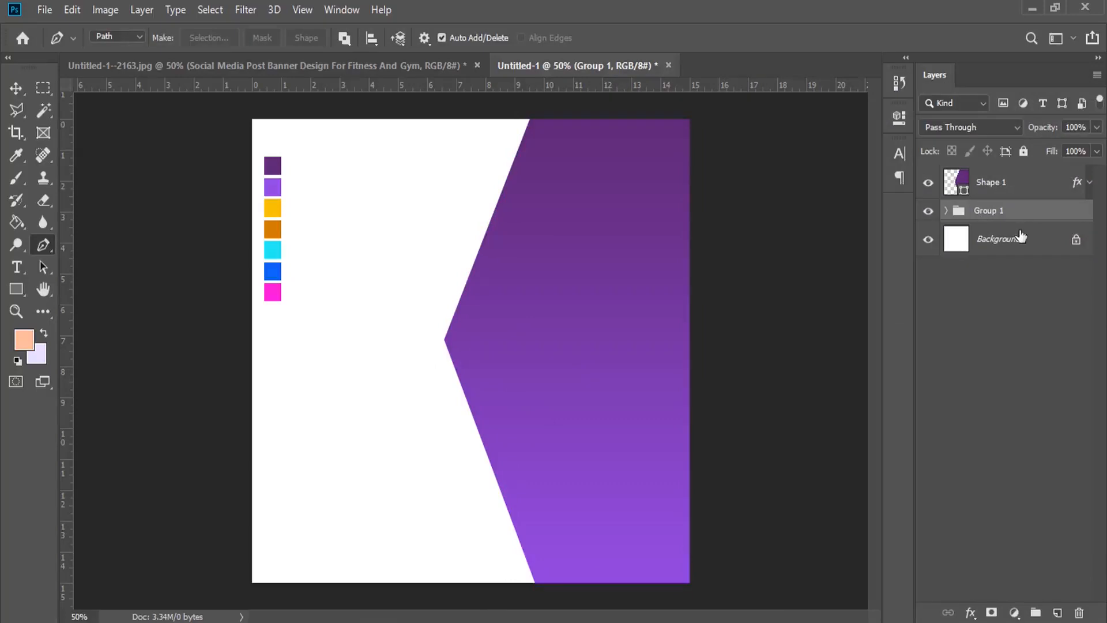
{"action": "left_click", "coordinate": [1057, 613]}
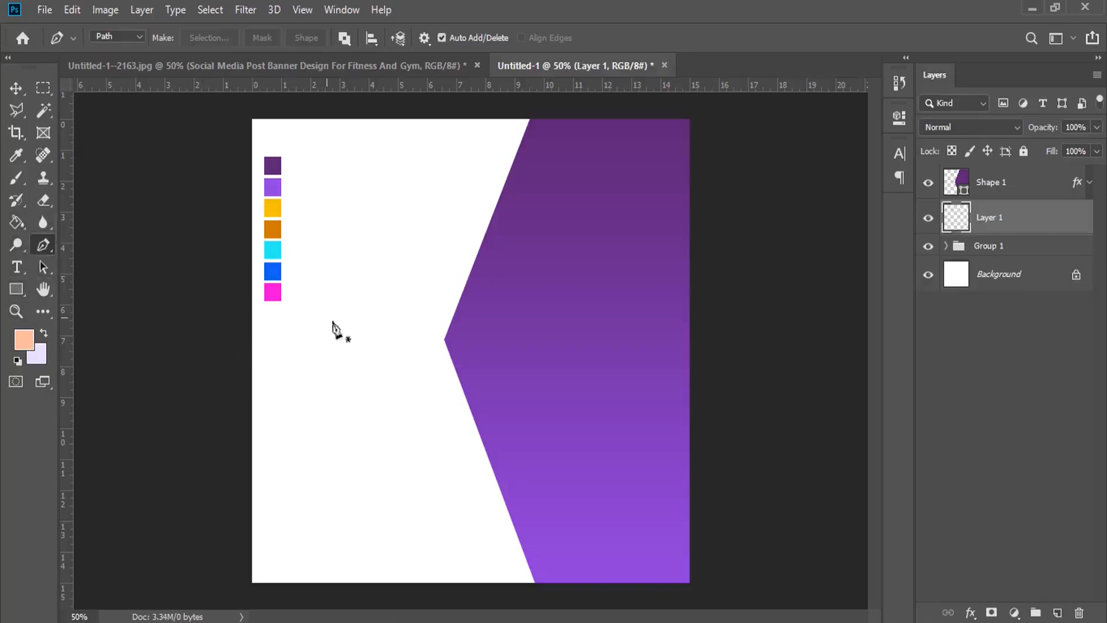
Draw a closed Pen path over the canvas's left part with cut outer corners, slightly overlapping the purple shape, and convert it to a shape
{"action": "left_click", "coordinate": [354, 116]}
{"action": "left_click", "coordinate": [243, 334]}
{"action": "left_click", "coordinate": [244, 501]}
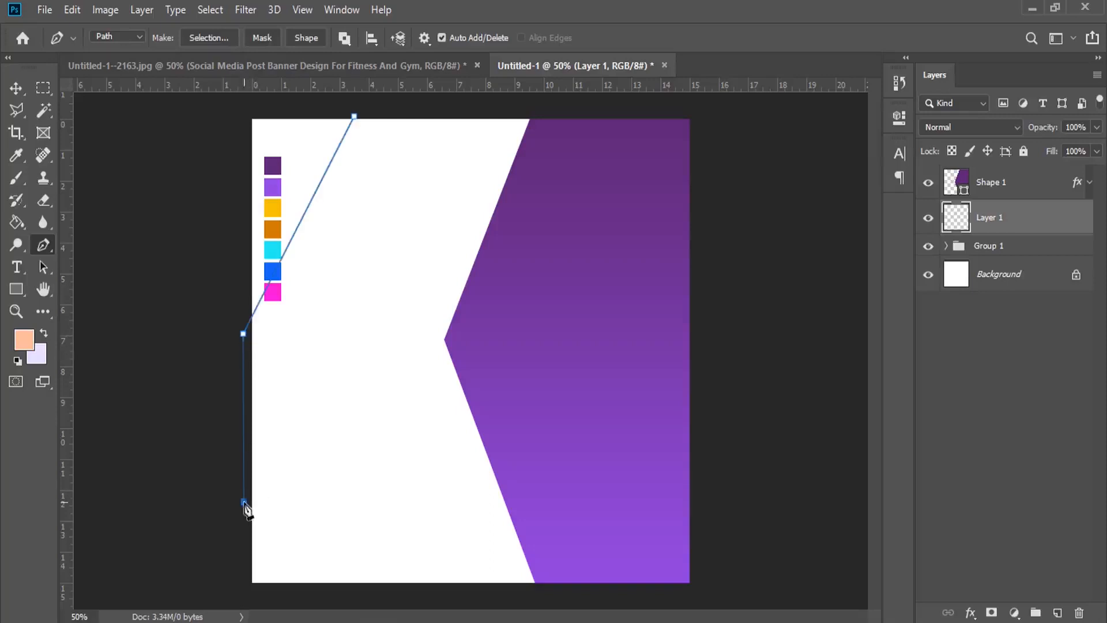
{"action": "left_click", "coordinate": [356, 587]}
{"action": "left_click", "coordinate": [542, 586]}
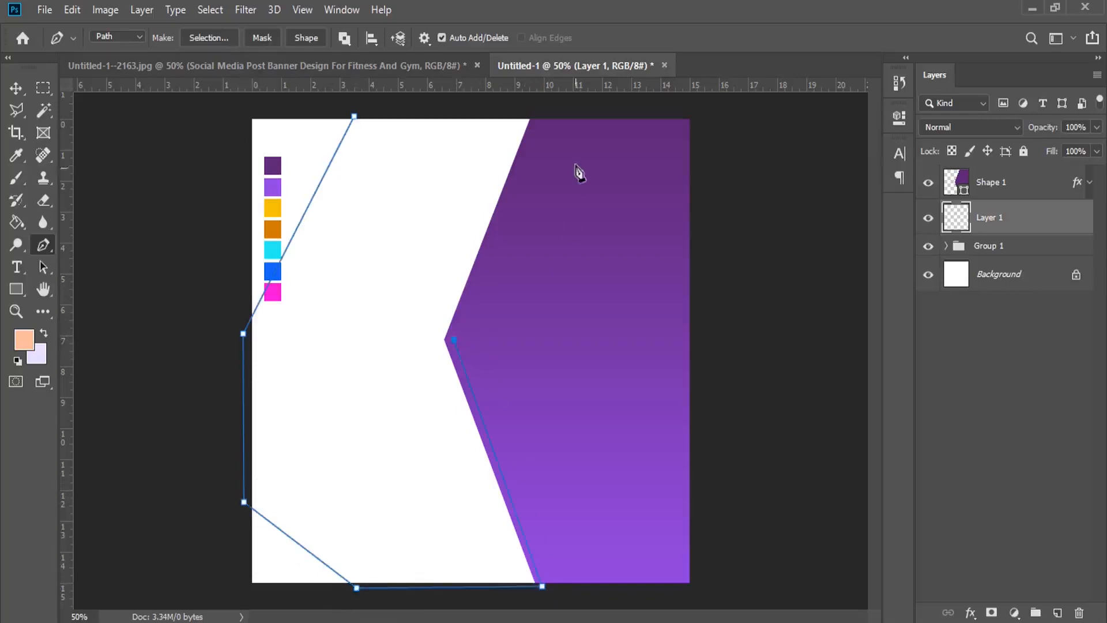
{"action": "left_click", "coordinate": [539, 112]}
{"action": "left_click", "coordinate": [354, 116]}
{"action": "left_click", "coordinate": [305, 39]}
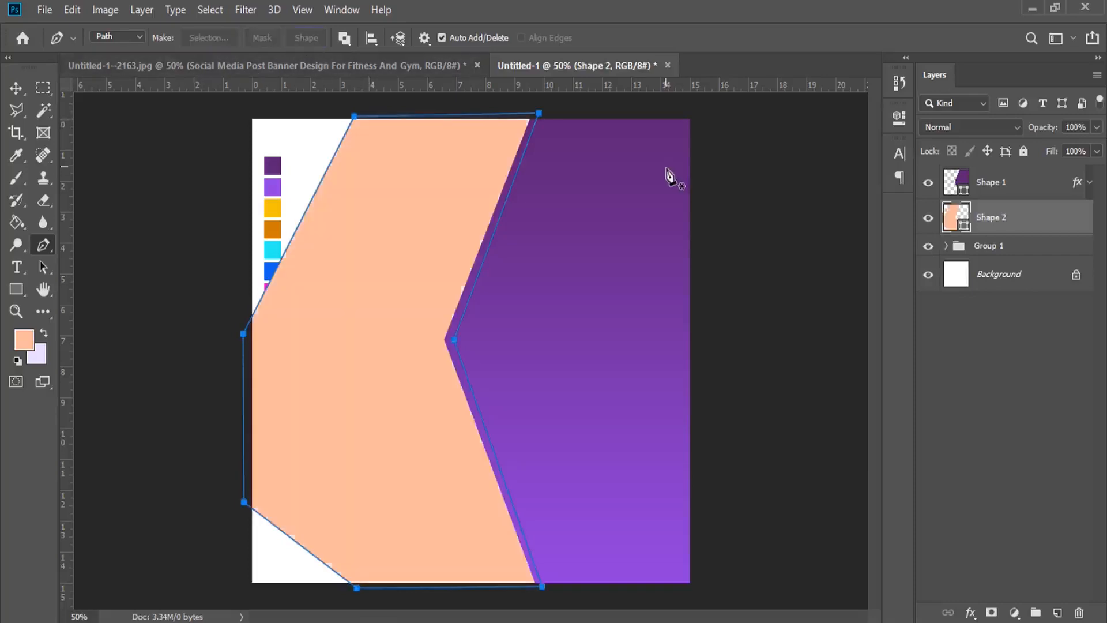
Fill the new left-hand shape with yellow f4c305 sampled from the third swatch
{"action": "double_click", "coordinate": [956, 217]}
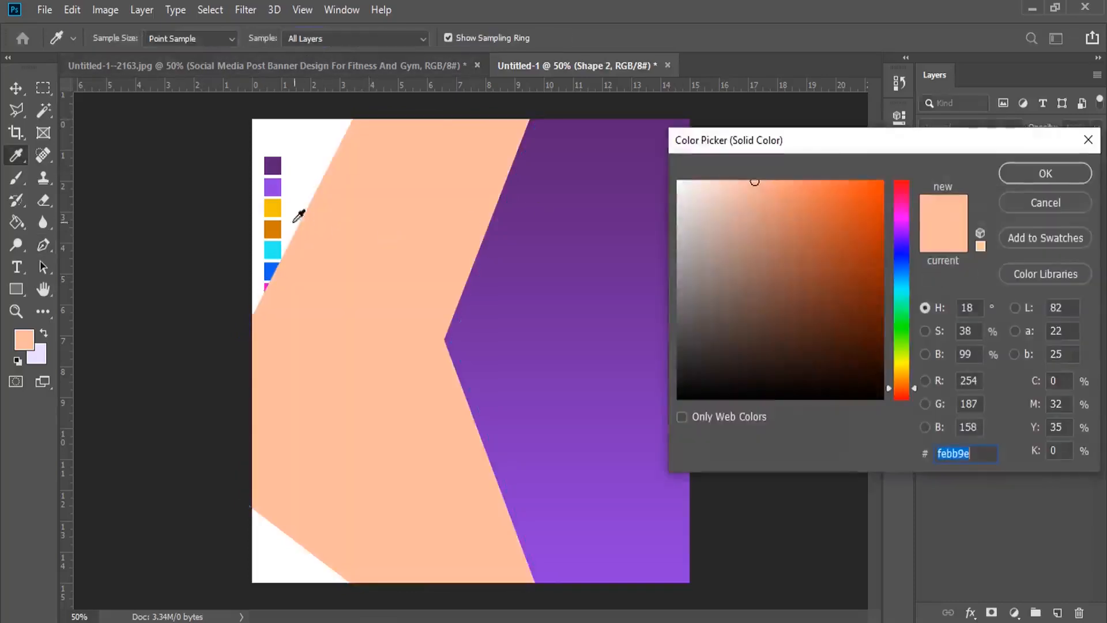
{"action": "left_click", "coordinate": [273, 207]}
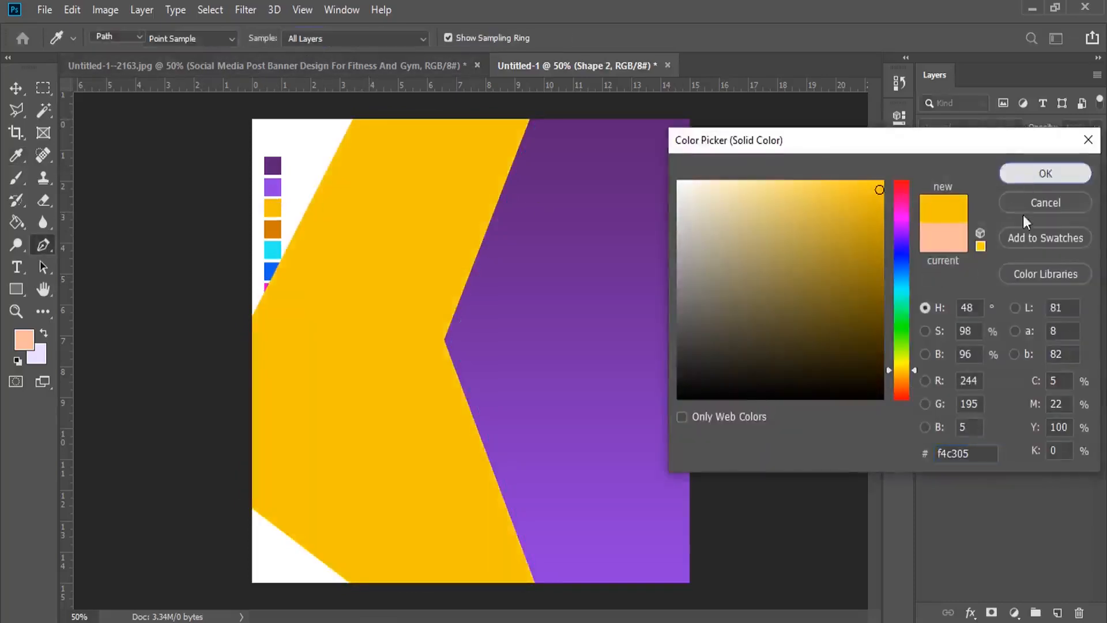
{"action": "left_click", "coordinate": [1018, 175]}
Add a gradient overlay to the yellow shape and set its first colour stop to yellow f4c305 from the swatches
{"action": "right_click", "coordinate": [1013, 222]}
{"action": "left_click", "coordinate": [838, 24]}
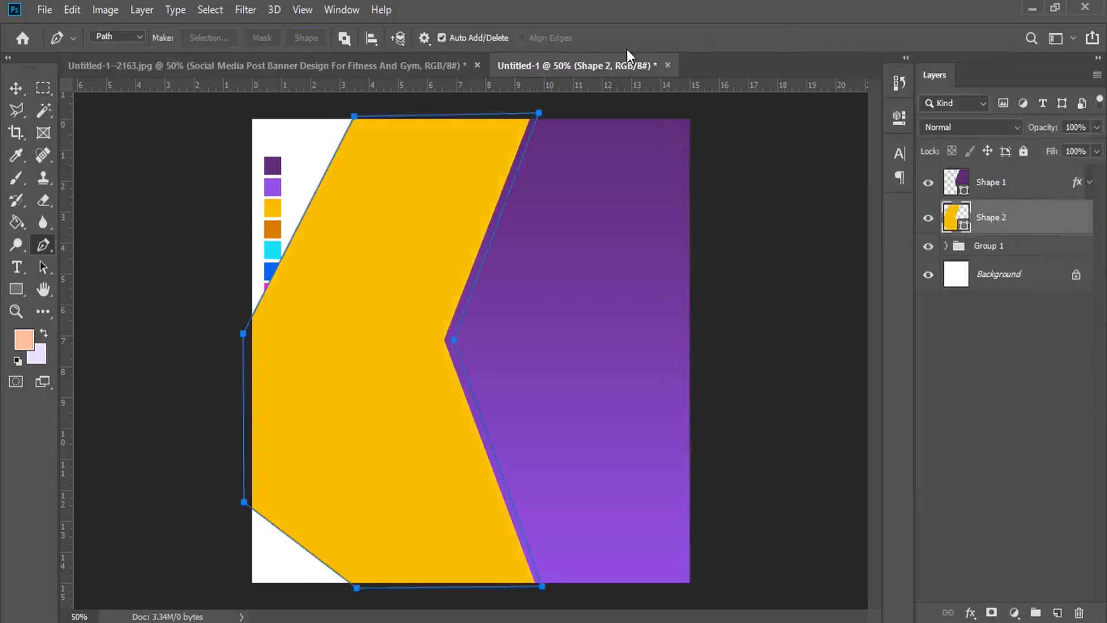
{"action": "left_click_drag", "start_coordinate": [494, 106], "coordinate": [605, 100]}
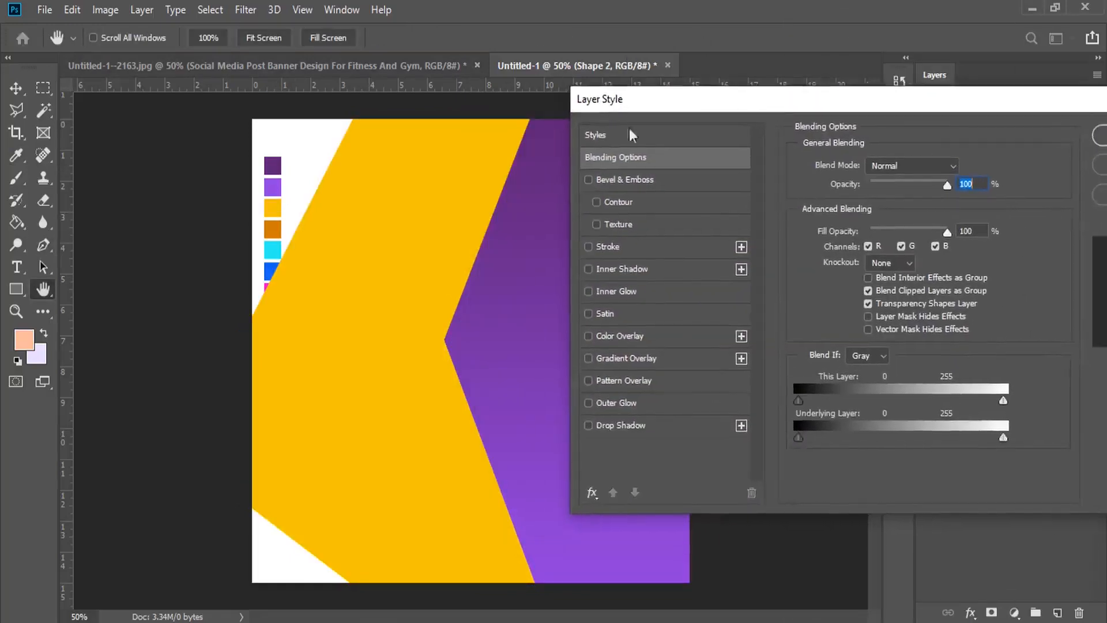
{"action": "left_click", "coordinate": [635, 358]}
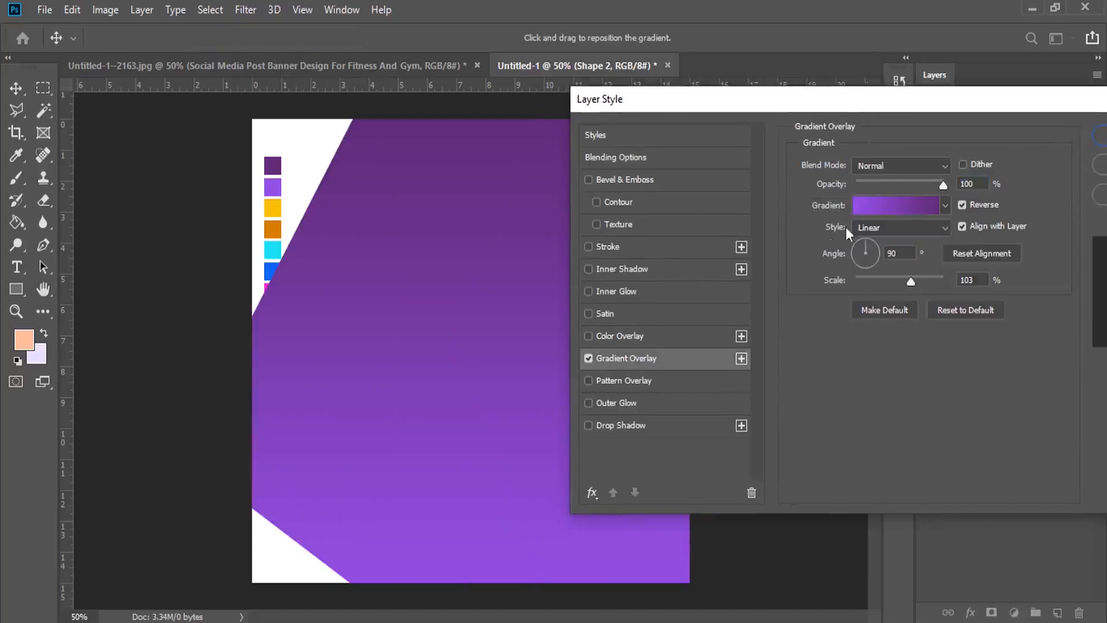
{"action": "left_click", "coordinate": [875, 207]}
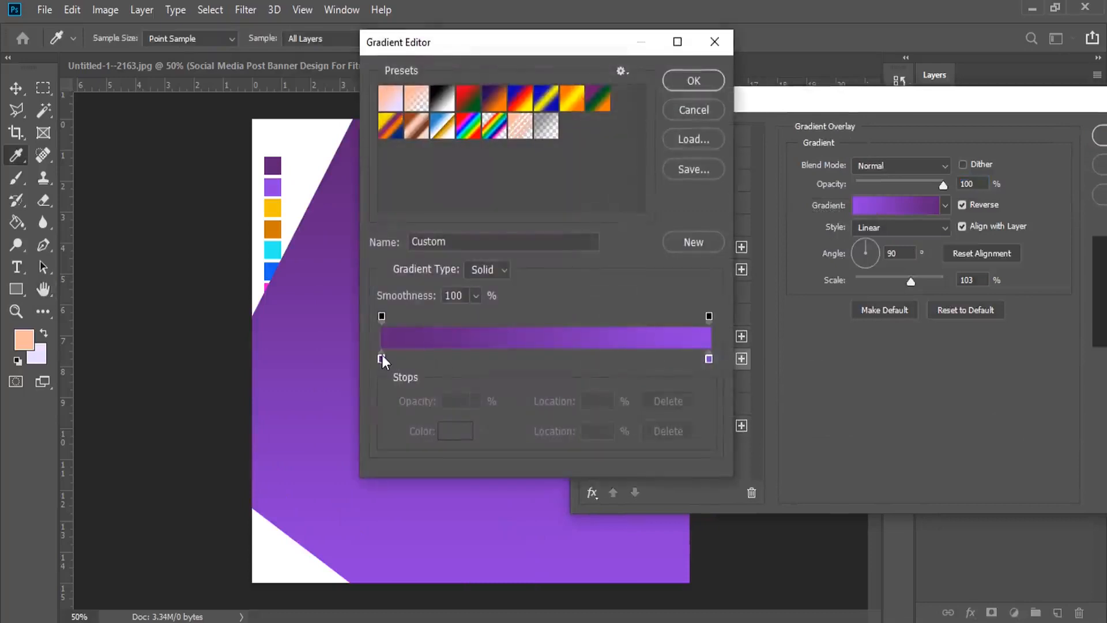
{"action": "double_click", "coordinate": [381, 359]}
{"action": "left_click", "coordinate": [277, 204]}
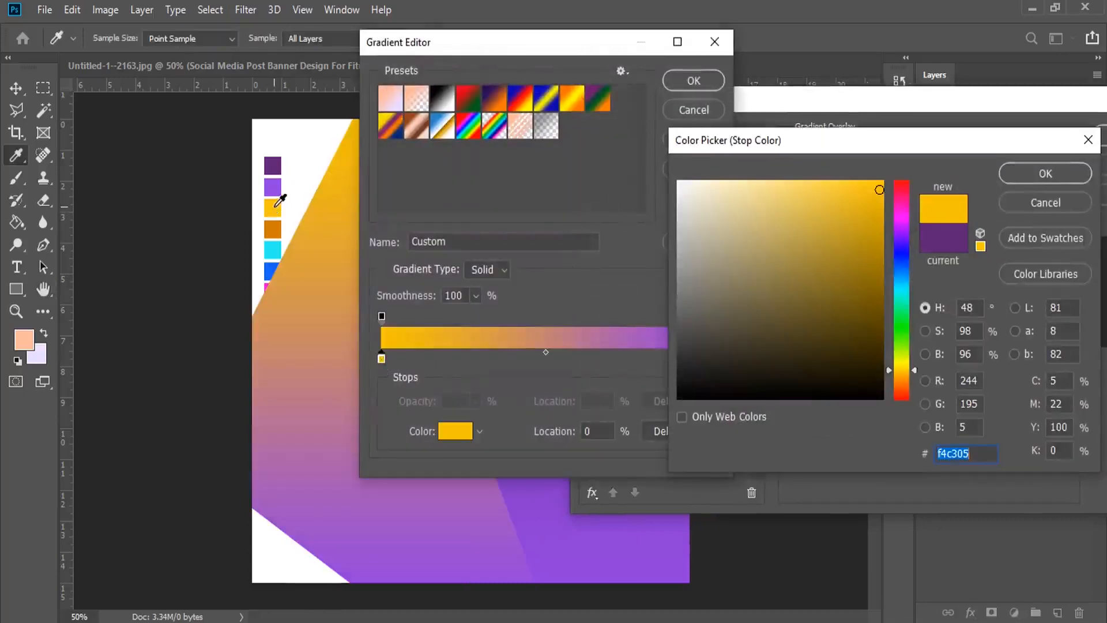
{"action": "left_click", "coordinate": [1029, 172]}
Set the yellow shape's second gradient stop to orange cf7b00 sampled from the fourth swatch and apply the gradient overlay
{"action": "double_click", "coordinate": [709, 358]}
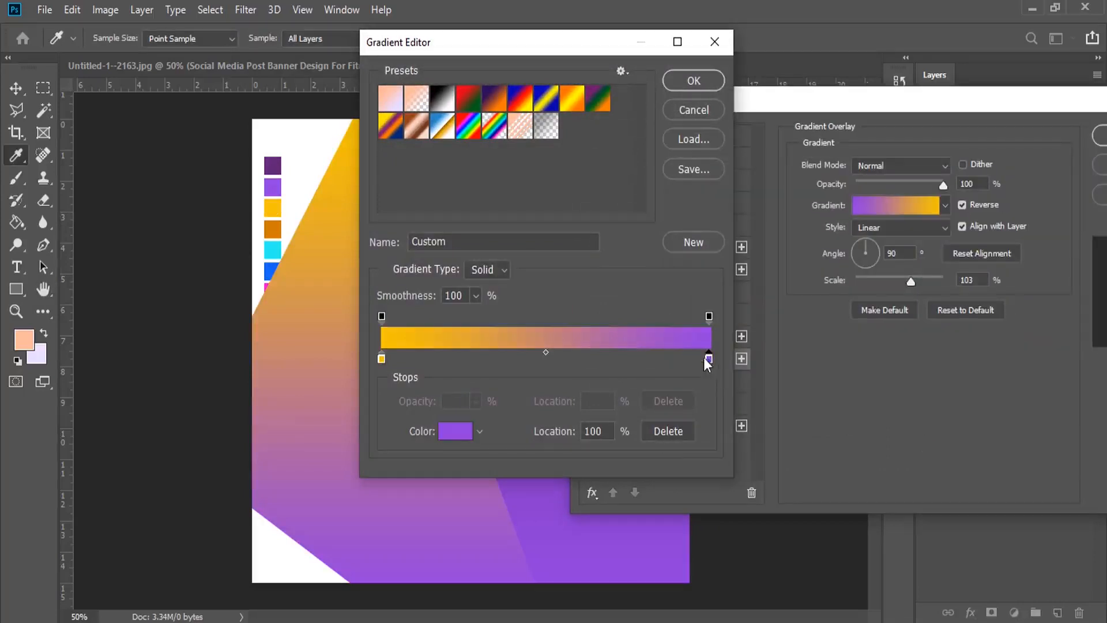
{"action": "left_click", "coordinate": [291, 216]}
{"action": "left_click", "coordinate": [271, 231]}
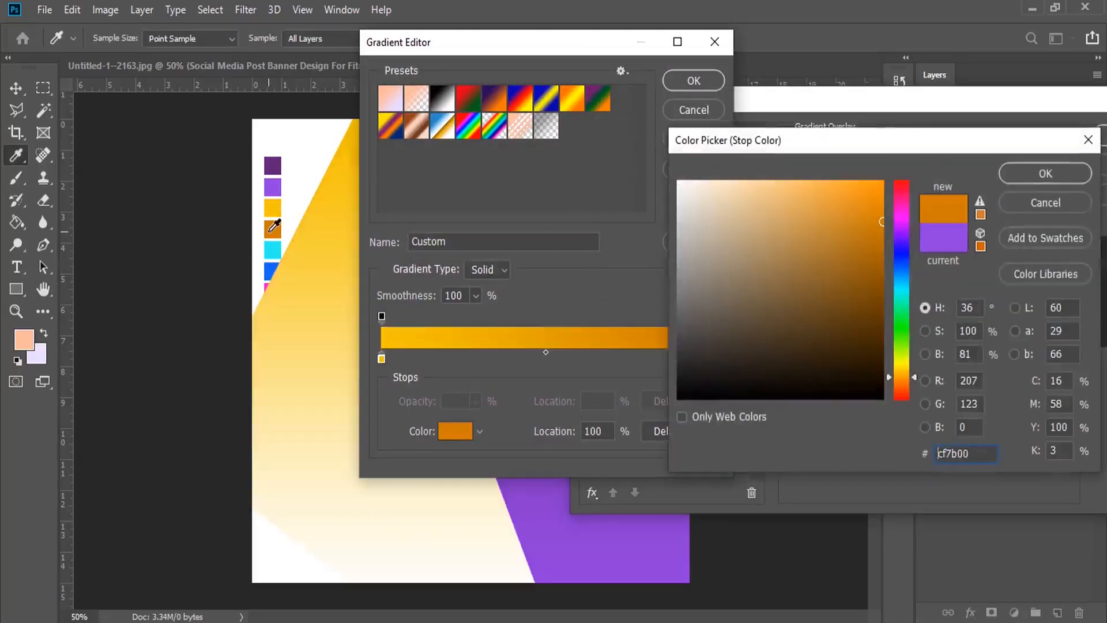
{"action": "left_click", "coordinate": [1041, 172]}
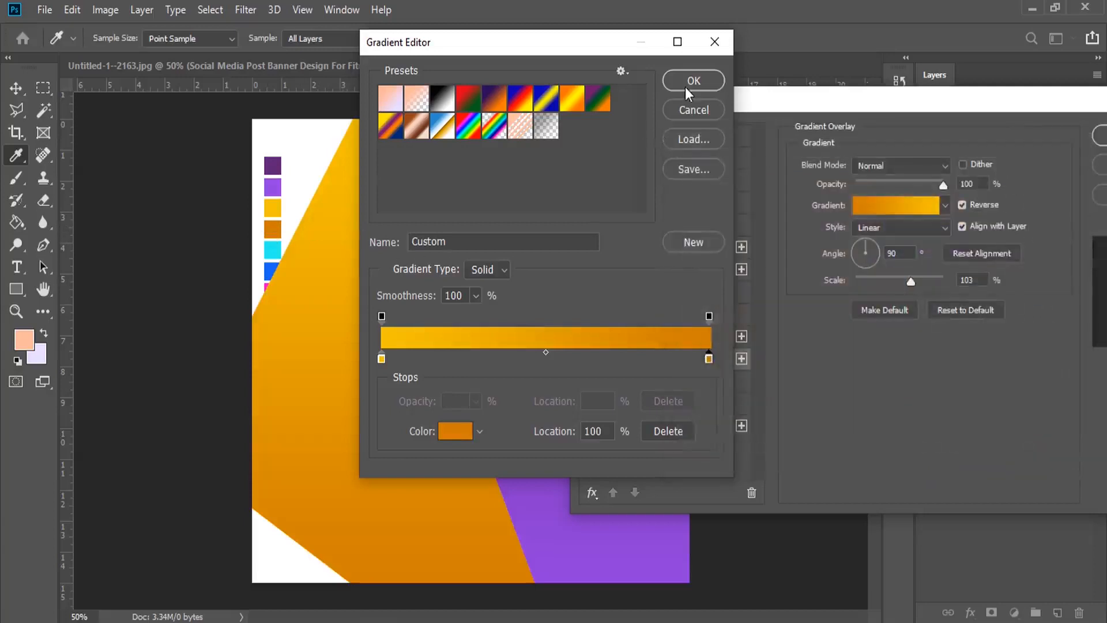
{"action": "left_click", "coordinate": [691, 83]}
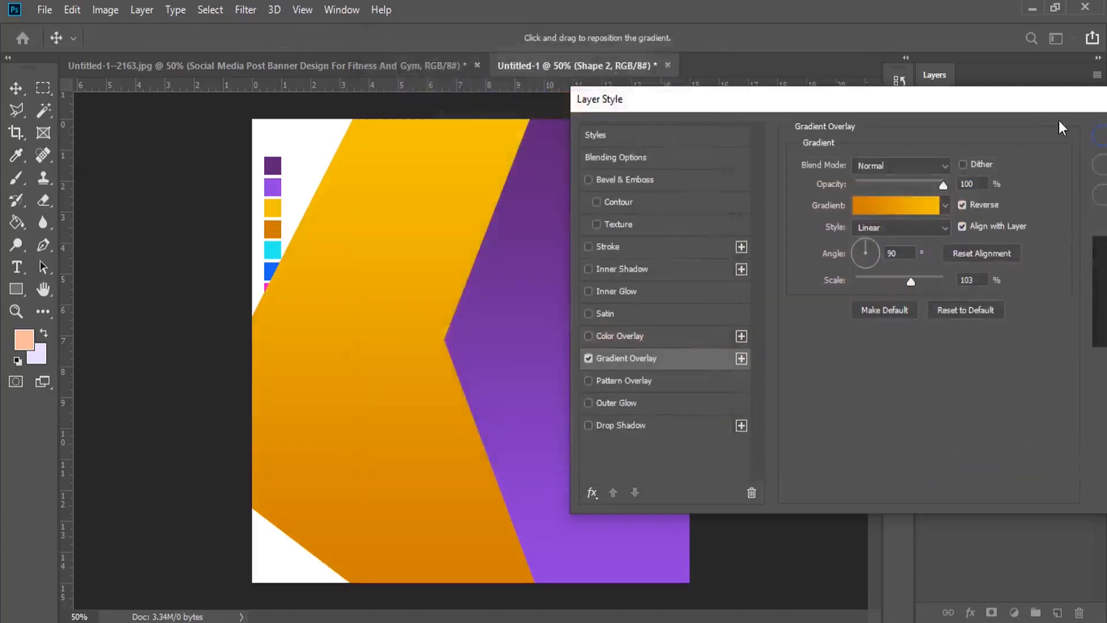
{"action": "left_click_drag", "start_coordinate": [1051, 102], "coordinate": [840, 134]}
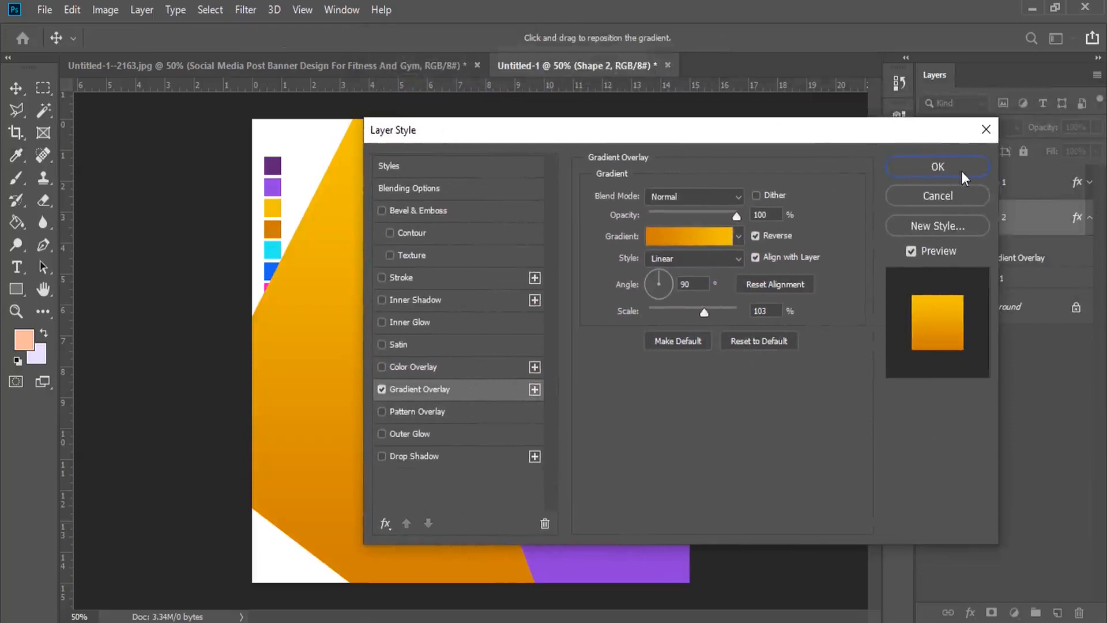
{"action": "left_click", "coordinate": [961, 170]}
Collapse the yellow shape's effects list and add a new empty layer directly above the swatch group
{"action": "key", "text": "p"}
{"action": "left_click", "coordinate": [1090, 217]}
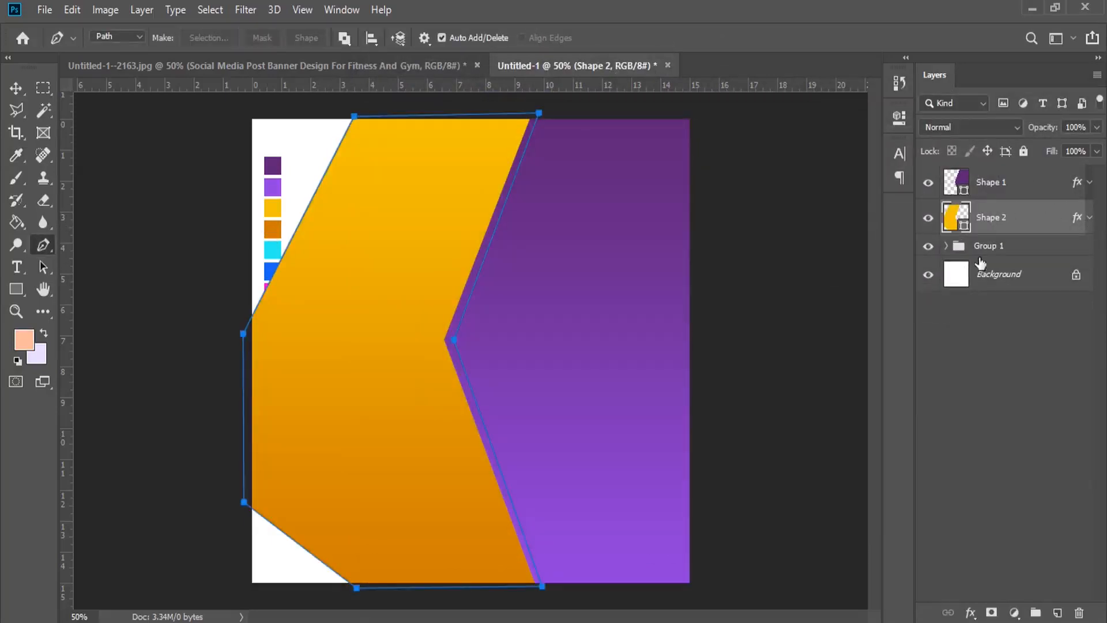
{"action": "left_click", "coordinate": [998, 250]}
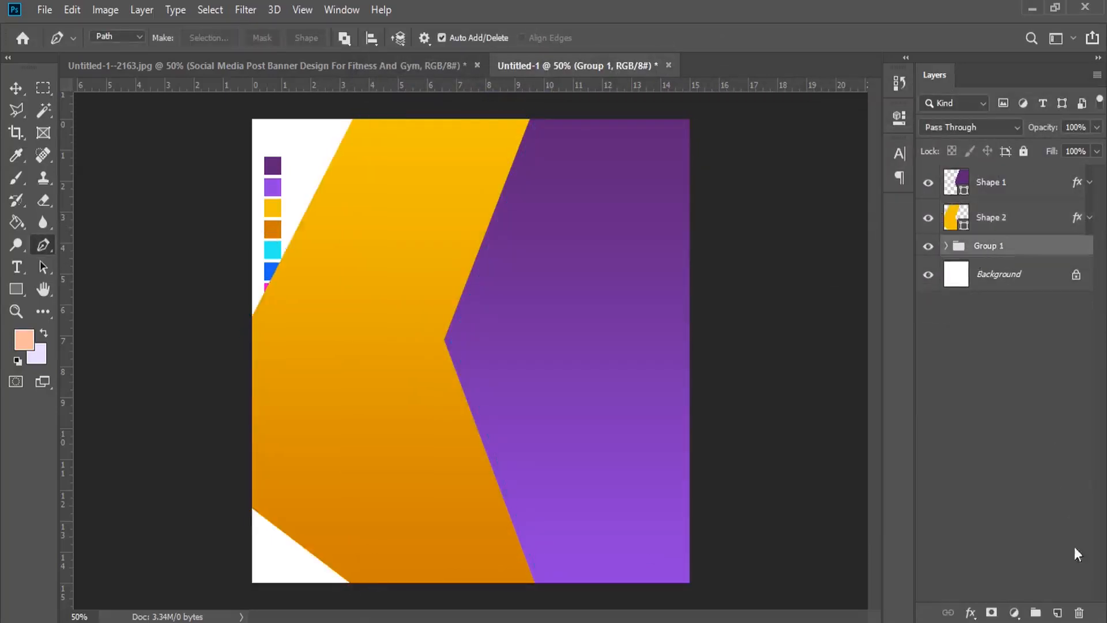
{"action": "left_click", "coordinate": [1057, 612]}
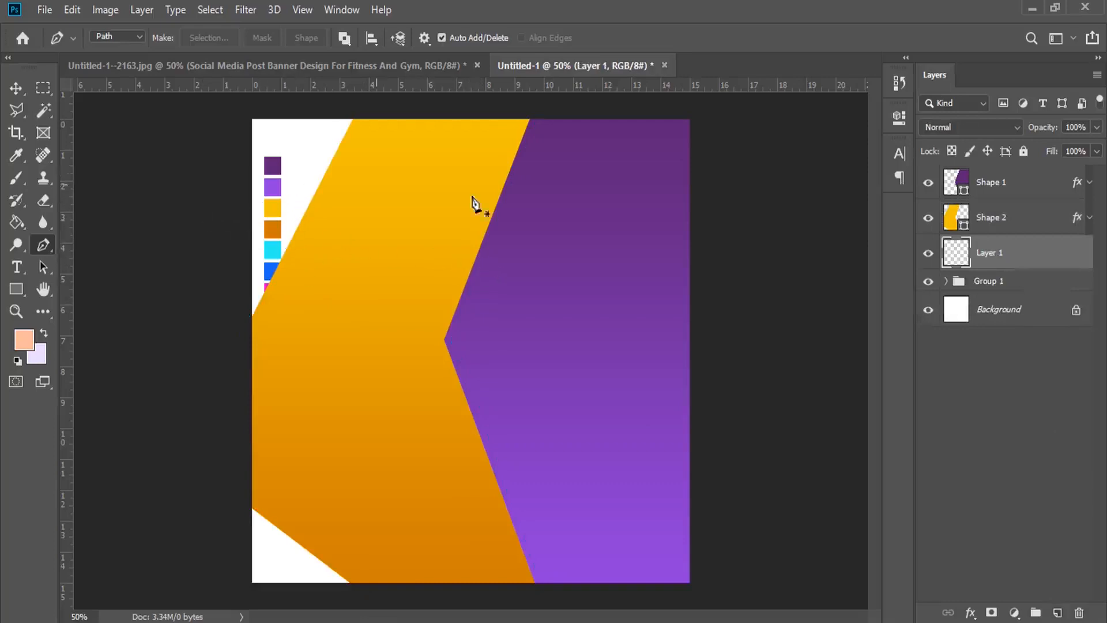
Draw a filled rectangle of about 340 by 1120 px over the canvas's left edge, spanning its full height behind the yellow shape
{"action": "left_click_drag", "start_coordinate": [16, 288], "coordinate": [58, 291]}
{"action": "left_click", "coordinate": [58, 291]}
{"action": "left_click_drag", "start_coordinate": [235, 108], "coordinate": [372, 588]}
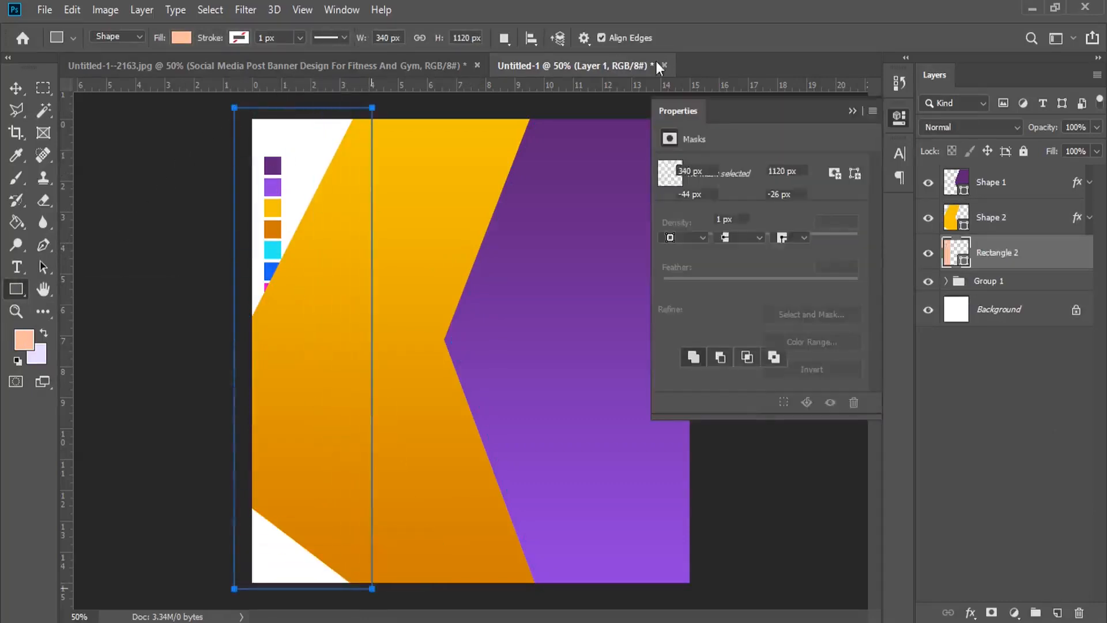
{"action": "left_click", "coordinate": [854, 110]}
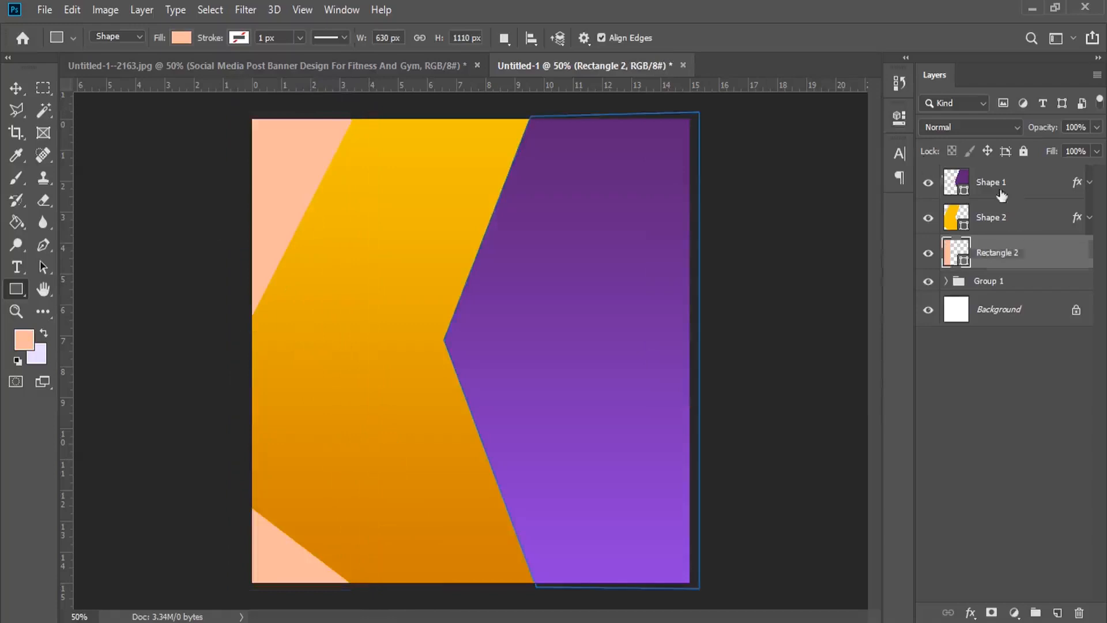
Copy the purple shape's layer style and paste it onto the new rectangle at the canvas's left edge
{"action": "left_click", "coordinate": [1015, 189]}
{"action": "left_click", "coordinate": [930, 183]}
{"action": "left_click", "coordinate": [929, 183]}
{"action": "right_click", "coordinate": [995, 188]}
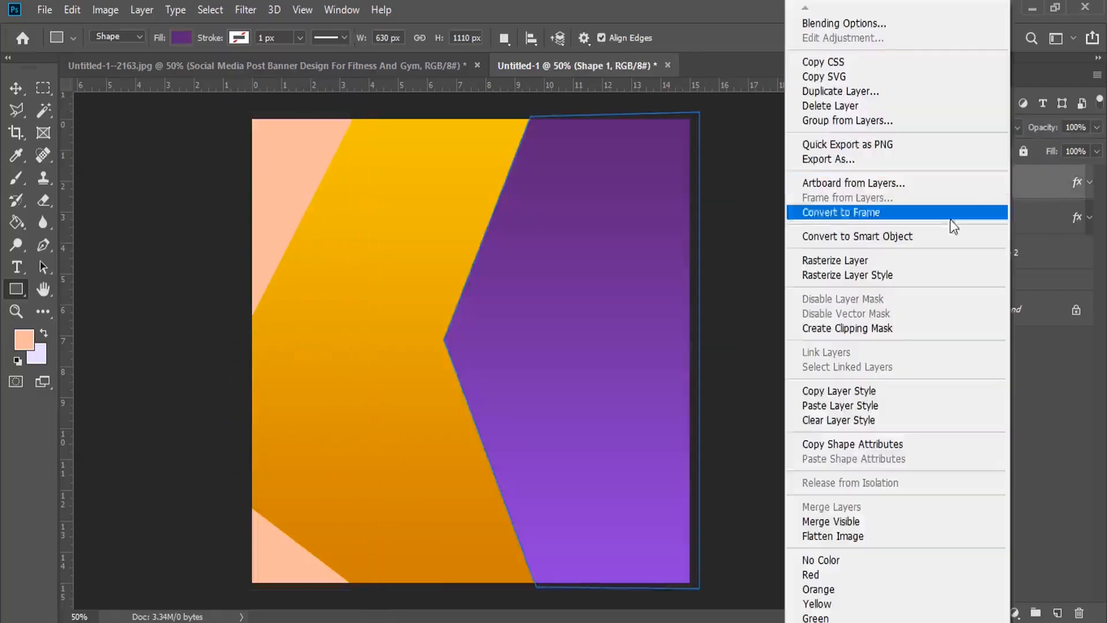
{"action": "left_click", "coordinate": [944, 388]}
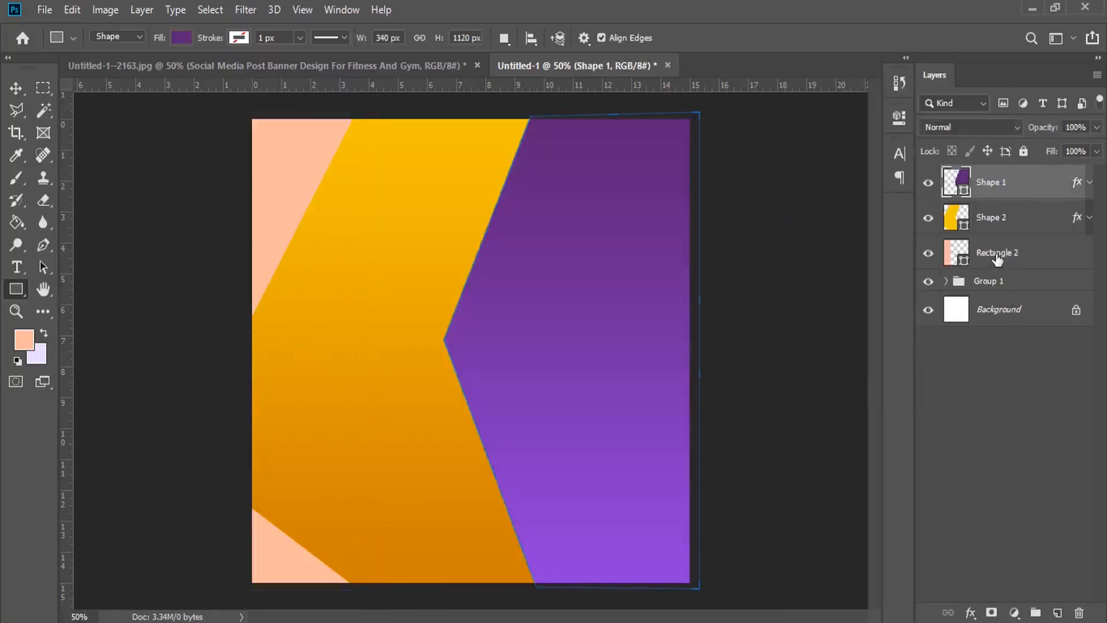
{"action": "right_click", "coordinate": [996, 254]}
{"action": "left_click", "coordinate": [850, 407]}
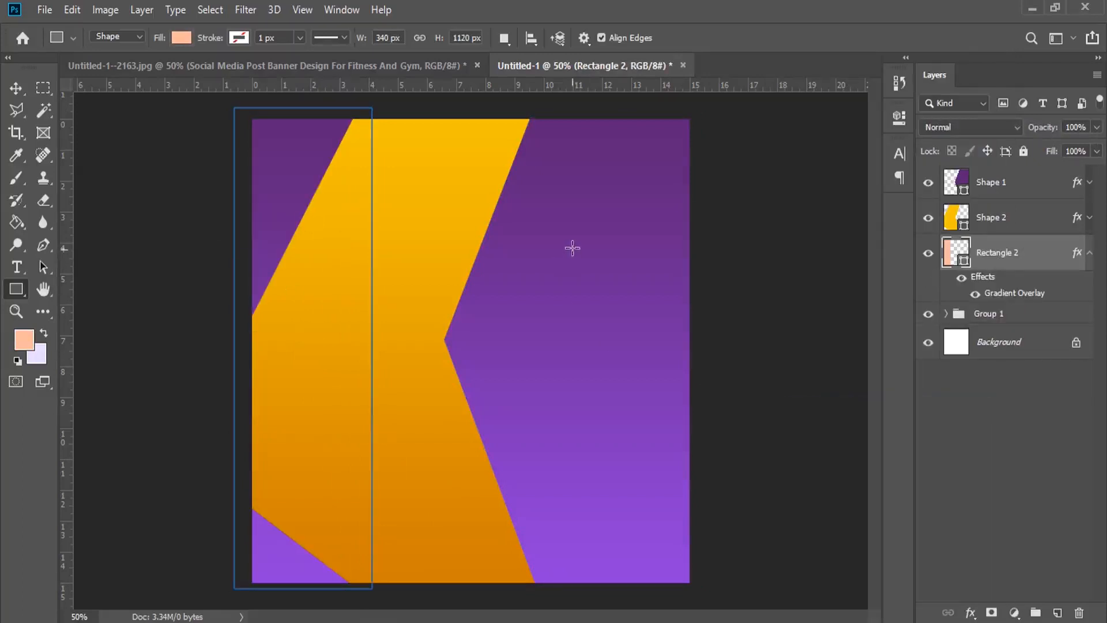
Bring the swatch group to the top of the layer stack and move the swatches right onto the yellow shape
{"action": "left_click", "coordinate": [992, 313]}
{"action": "key", "text": "v"}
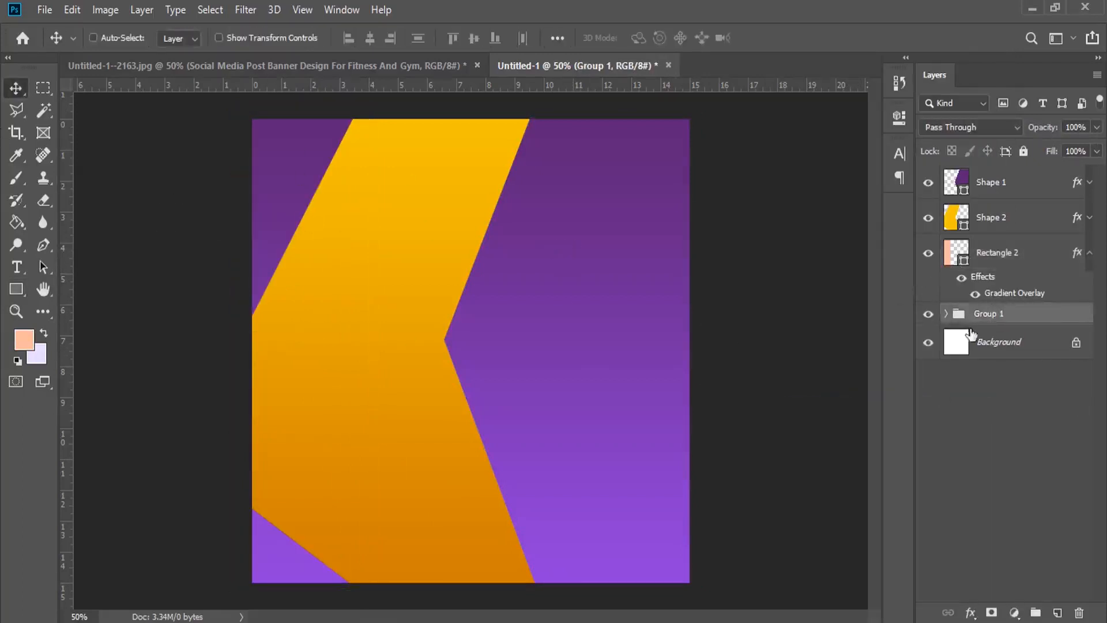
{"action": "left_click_drag", "start_coordinate": [990, 318], "coordinate": [987, 170]}
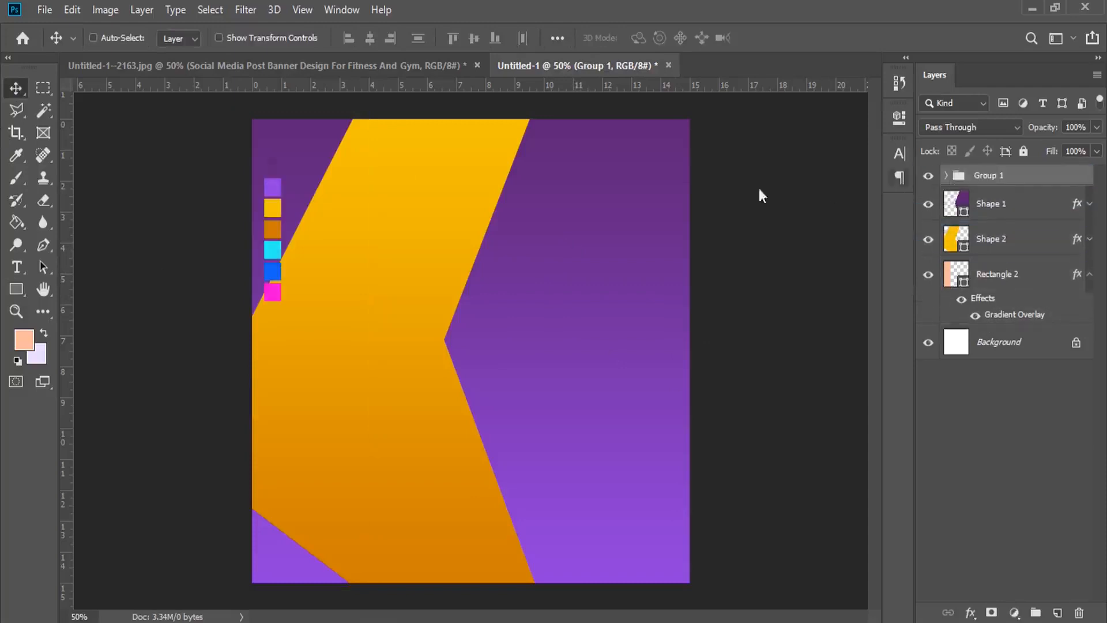
{"action": "left_click_drag", "start_coordinate": [284, 199], "coordinate": [386, 194]}
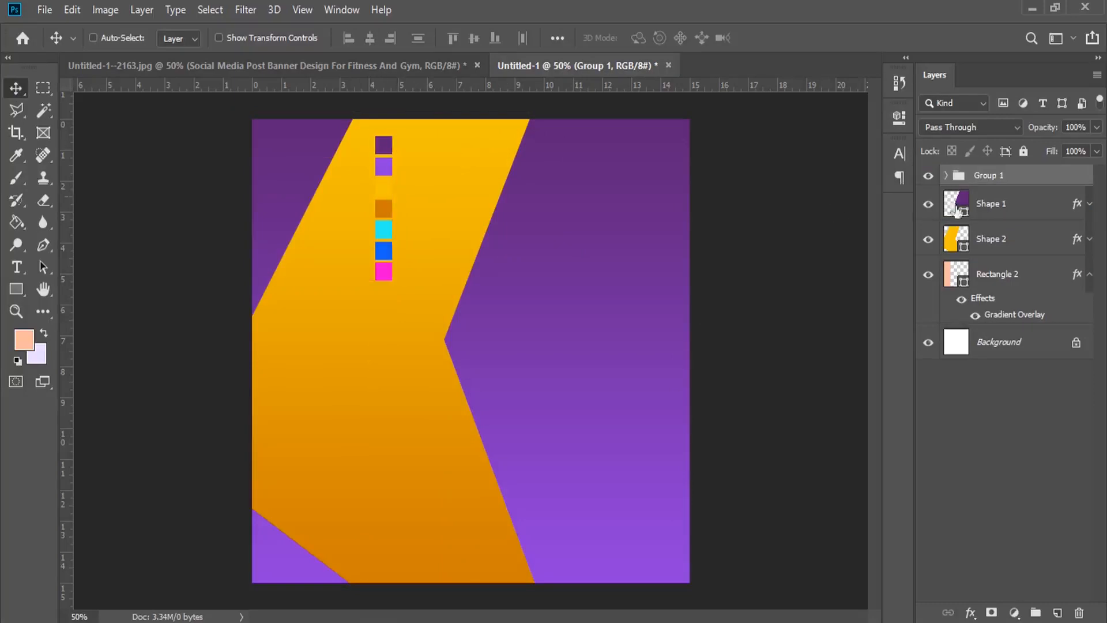
Collapse the rectangle's effects list and add a new empty layer directly above the Background layer
{"action": "left_click", "coordinate": [1090, 277]}
{"action": "left_click", "coordinate": [1007, 310]}
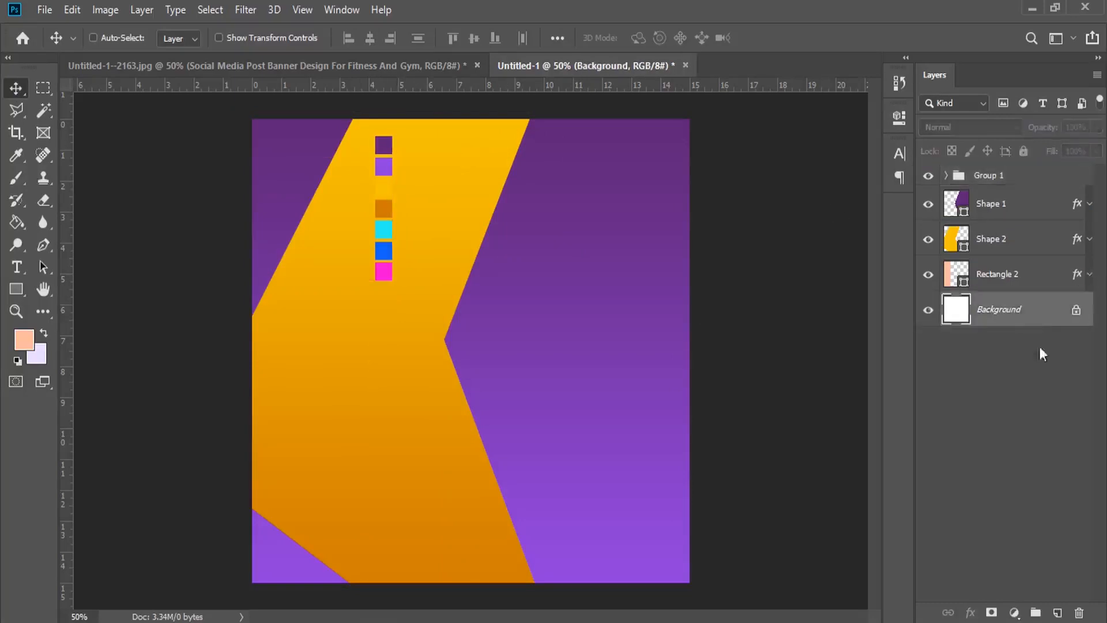
{"action": "left_click", "coordinate": [1059, 613]}
Draw a closed triangular Pen path from the purple shape's inner corner up past the canvas's top edge and convert it to a shape
{"action": "left_click", "coordinate": [16, 315]}
{"action": "left_click", "coordinate": [467, 315]}
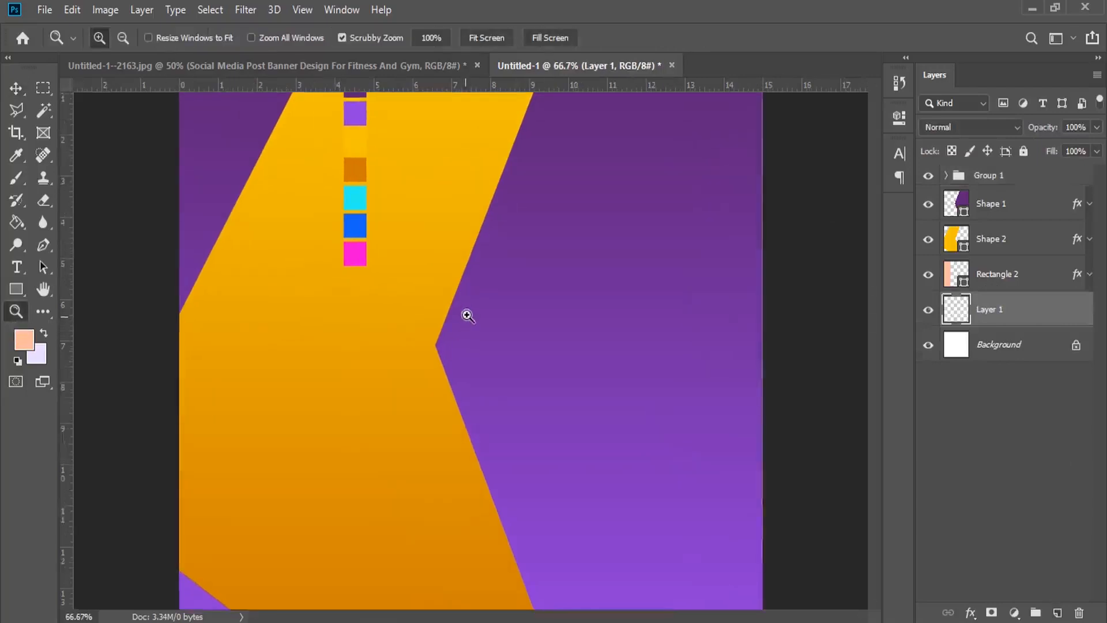
{"action": "scroll", "coordinate": [467, 316], "scroll_direction": "up", "scroll_amount": 3}
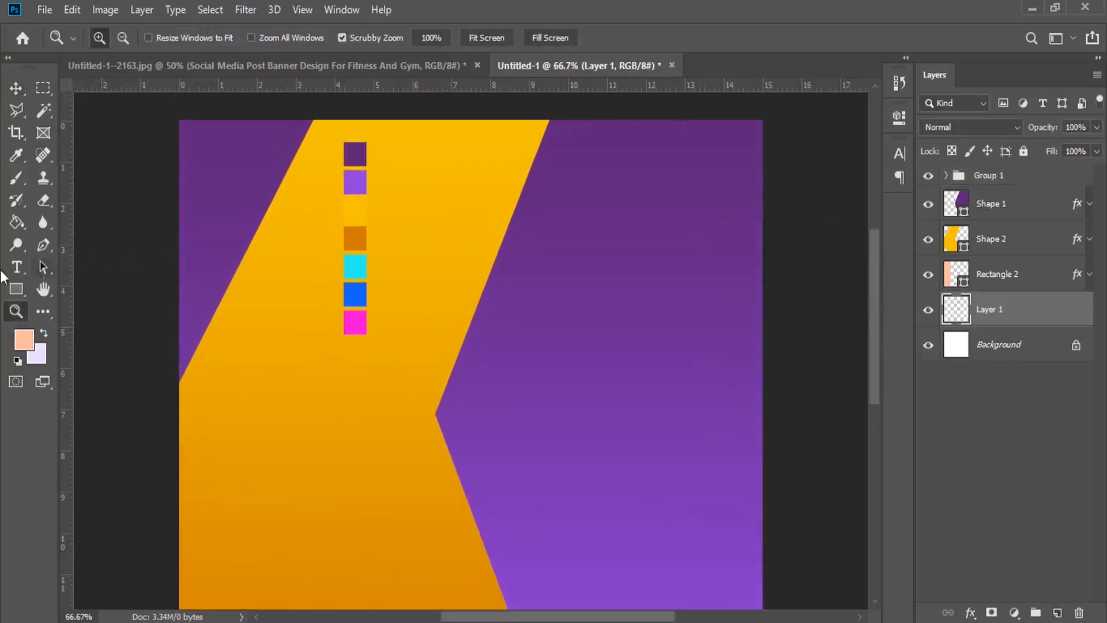
{"action": "left_click", "coordinate": [43, 244]}
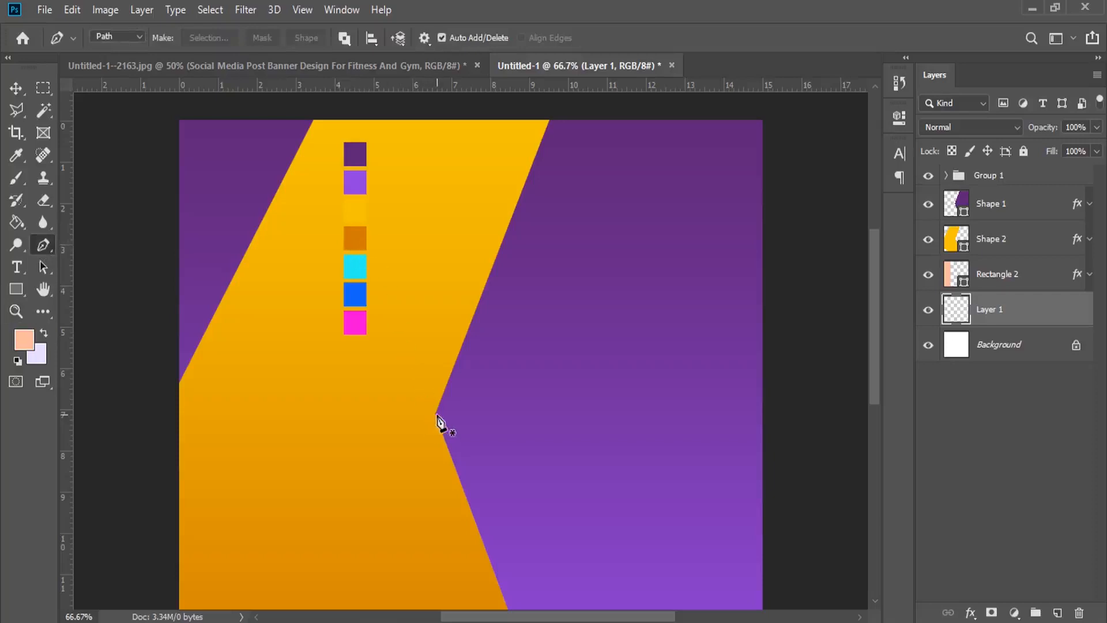
{"action": "left_click", "coordinate": [436, 415]}
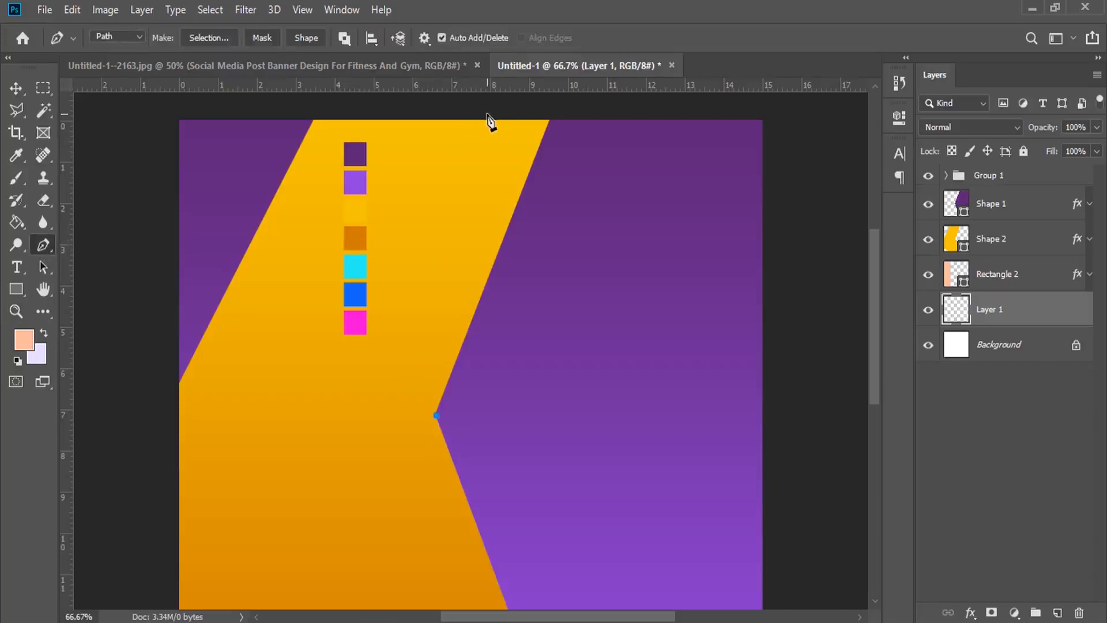
{"action": "left_click", "coordinate": [469, 109]}
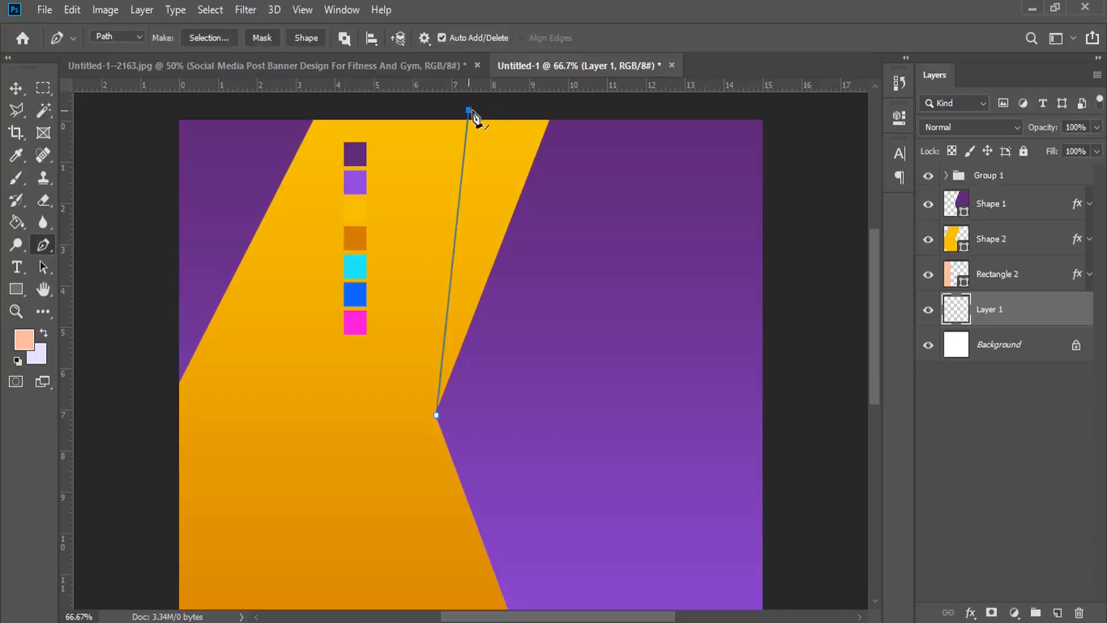
{"action": "left_click", "coordinate": [569, 118]}
{"action": "left_click", "coordinate": [436, 416]}
{"action": "left_click", "coordinate": [307, 38]}
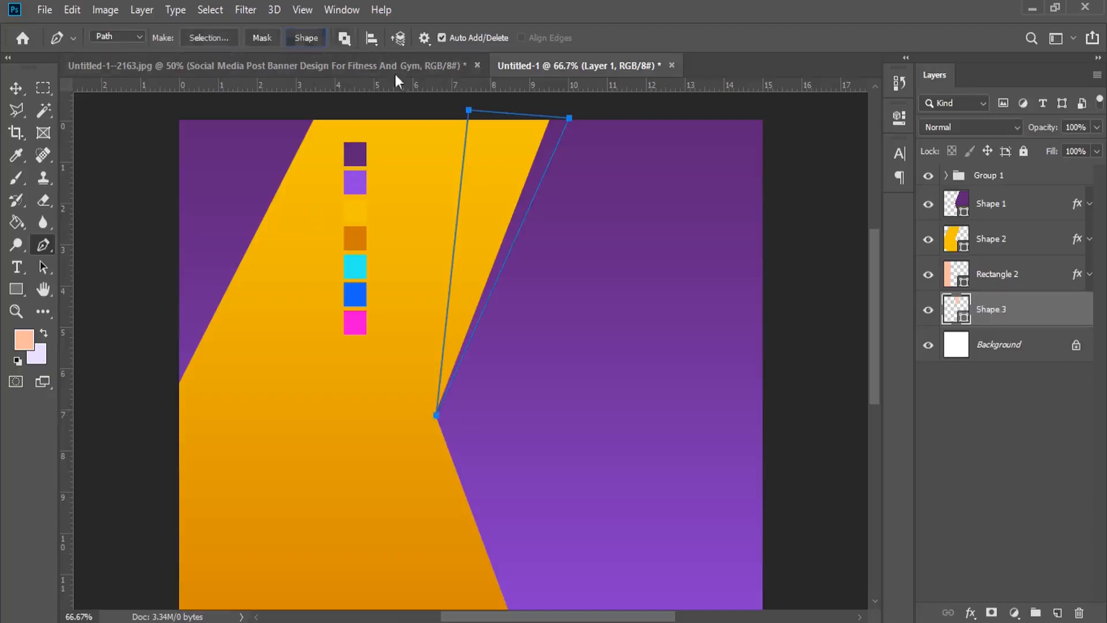
Add a gradient overlay to the triangle and set its first colour stop to the cyan of the fifth swatch
{"action": "right_click", "coordinate": [1006, 306]}
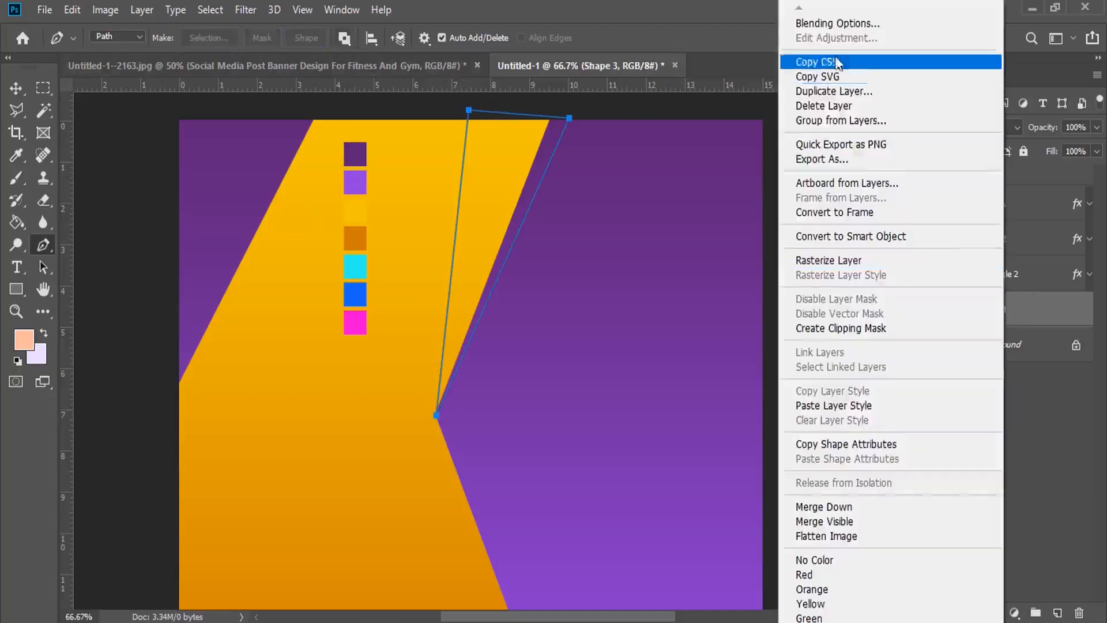
{"action": "left_click", "coordinate": [822, 24]}
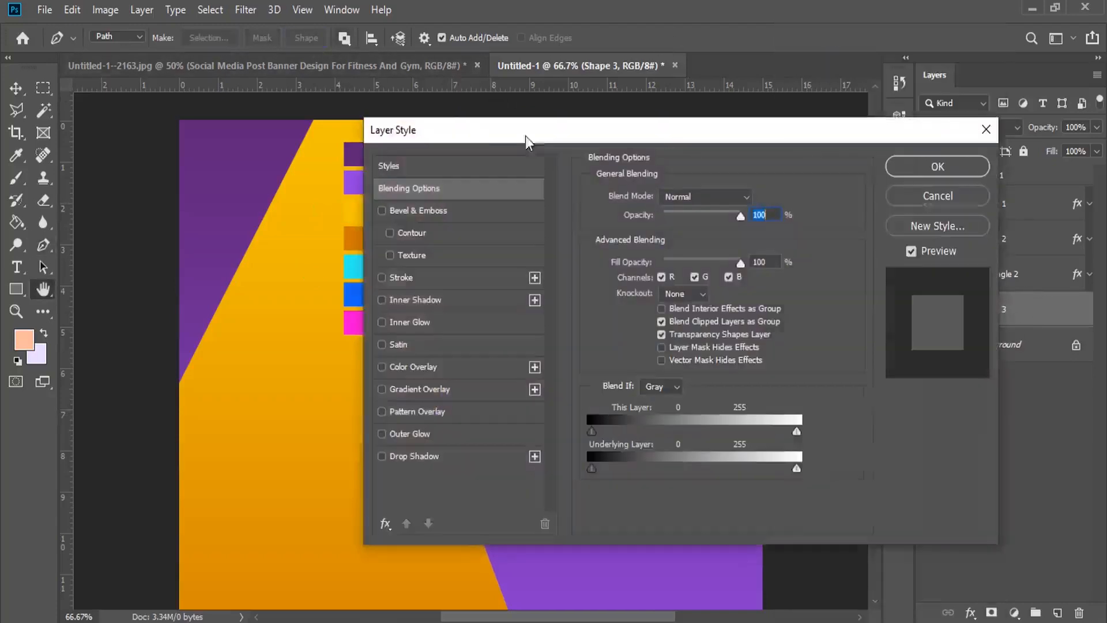
{"action": "left_click_drag", "start_coordinate": [476, 132], "coordinate": [745, 109]}
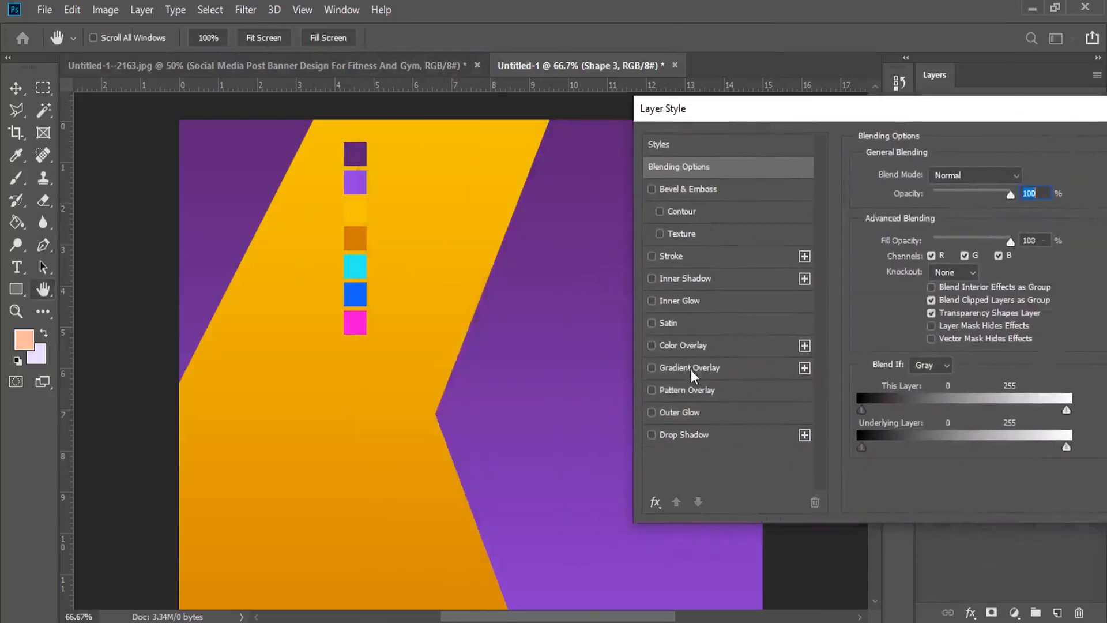
{"action": "left_click", "coordinate": [690, 369]}
{"action": "left_click", "coordinate": [953, 215]}
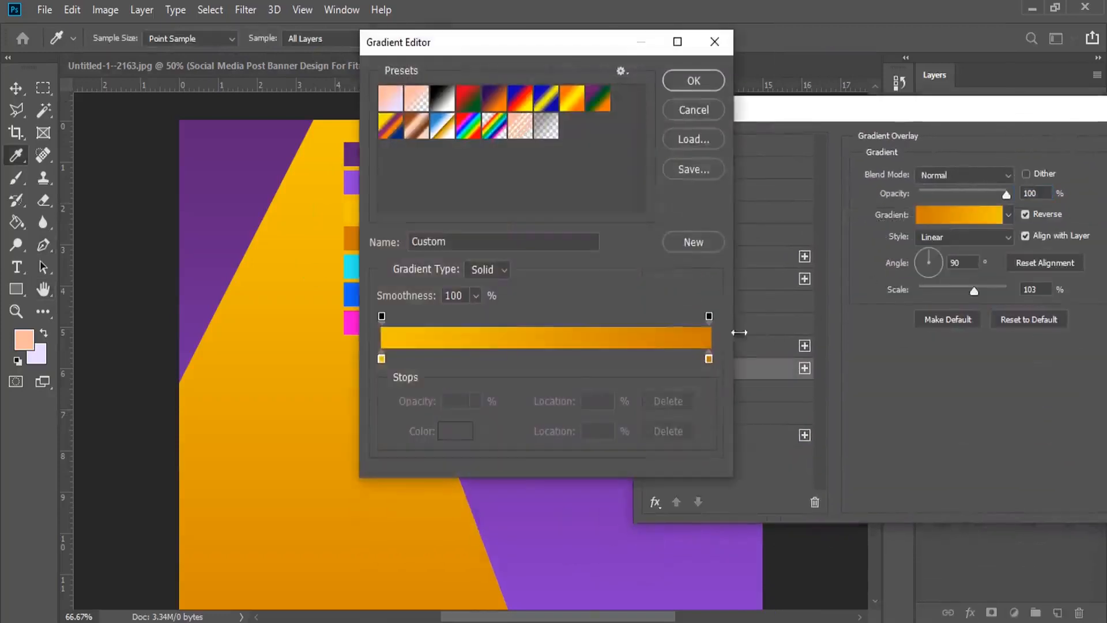
{"action": "double_click", "coordinate": [381, 359]}
{"action": "left_click", "coordinate": [343, 270]}
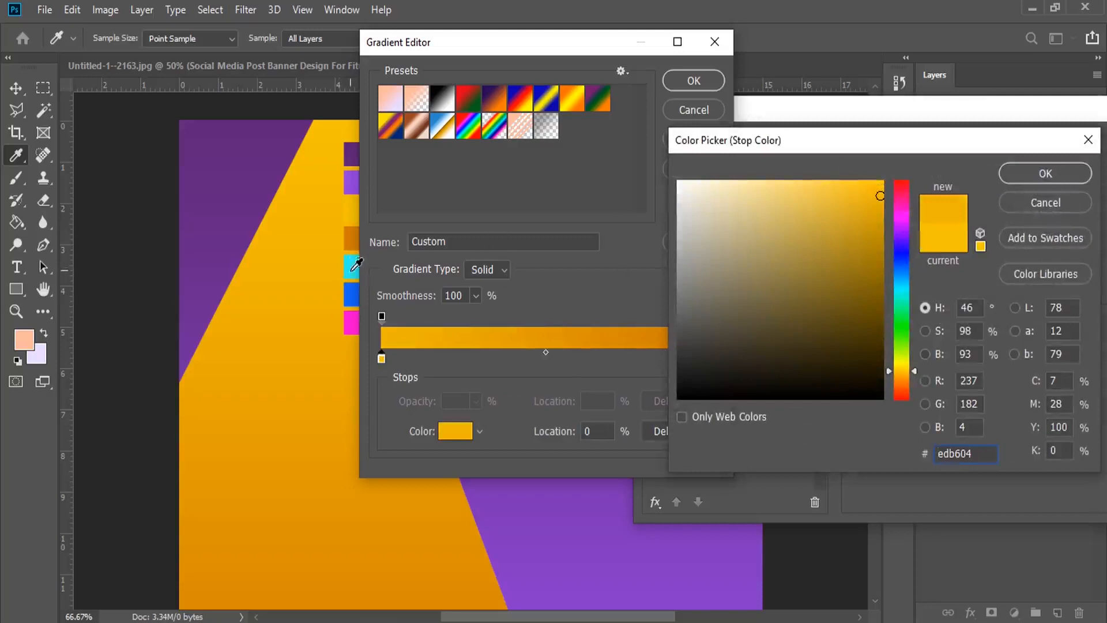
{"action": "left_click", "coordinate": [351, 268]}
{"action": "left_click", "coordinate": [1068, 185]}
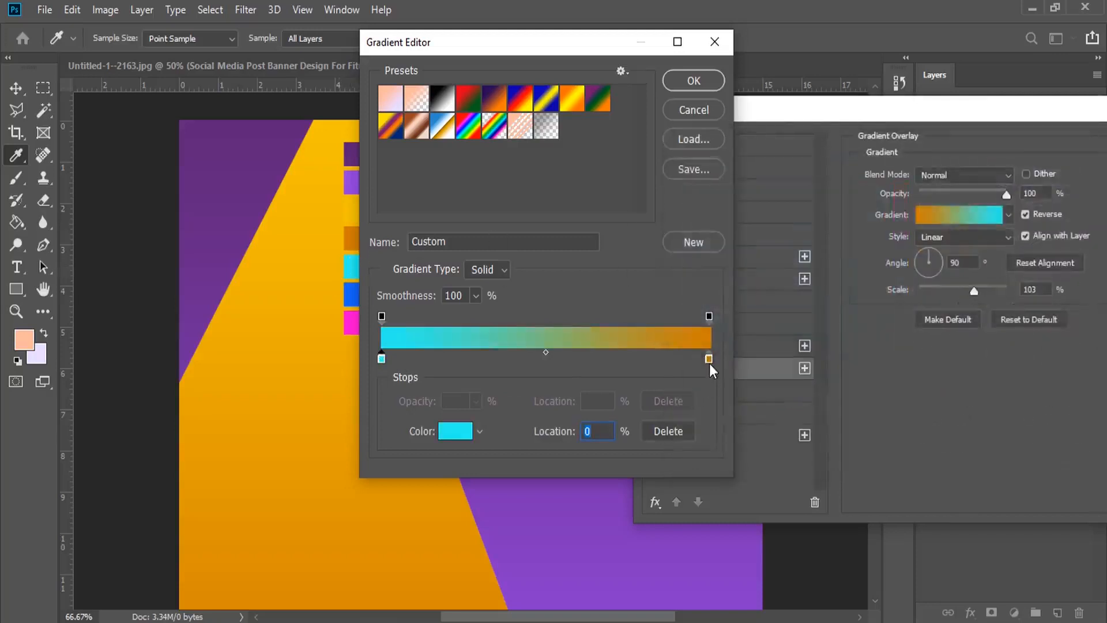
Set the triangle's second gradient stop to blue 1464f6 from the sixth swatch and apply the gradient overlay
{"action": "left_click", "coordinate": [709, 358]}
{"action": "left_click", "coordinate": [455, 431]}
{"action": "left_click", "coordinate": [353, 295]}
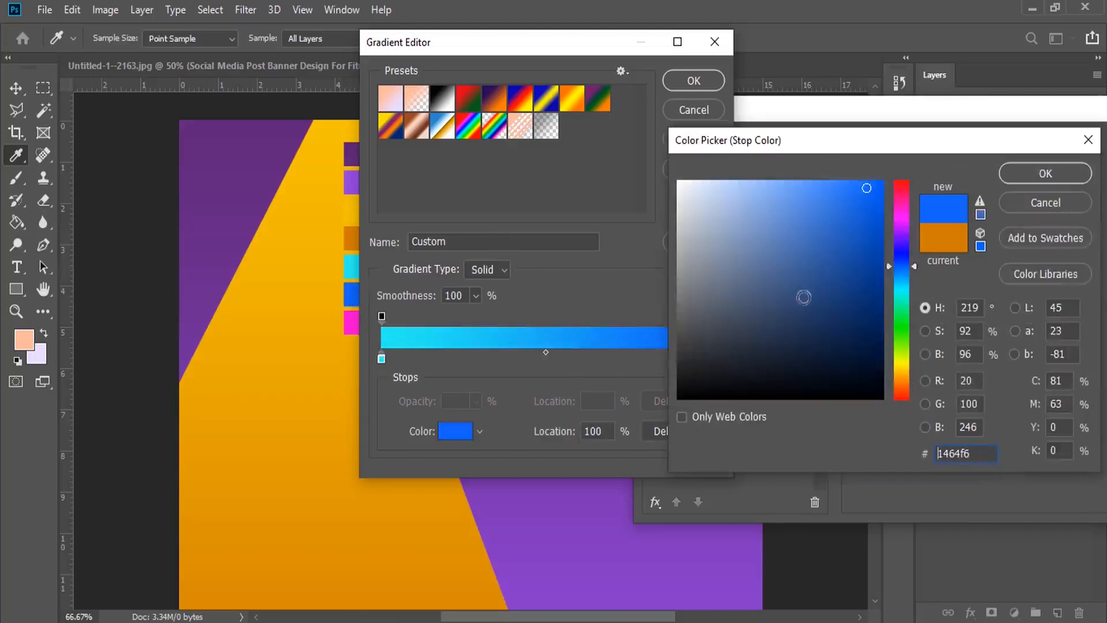
{"action": "left_click", "coordinate": [1046, 174]}
{"action": "left_click_drag", "start_coordinate": [548, 50], "coordinate": [755, 95]}
{"action": "left_click", "coordinate": [903, 127]}
{"action": "left_click_drag", "start_coordinate": [905, 117], "coordinate": [711, 158]}
{"action": "left_click", "coordinate": [1004, 170]}
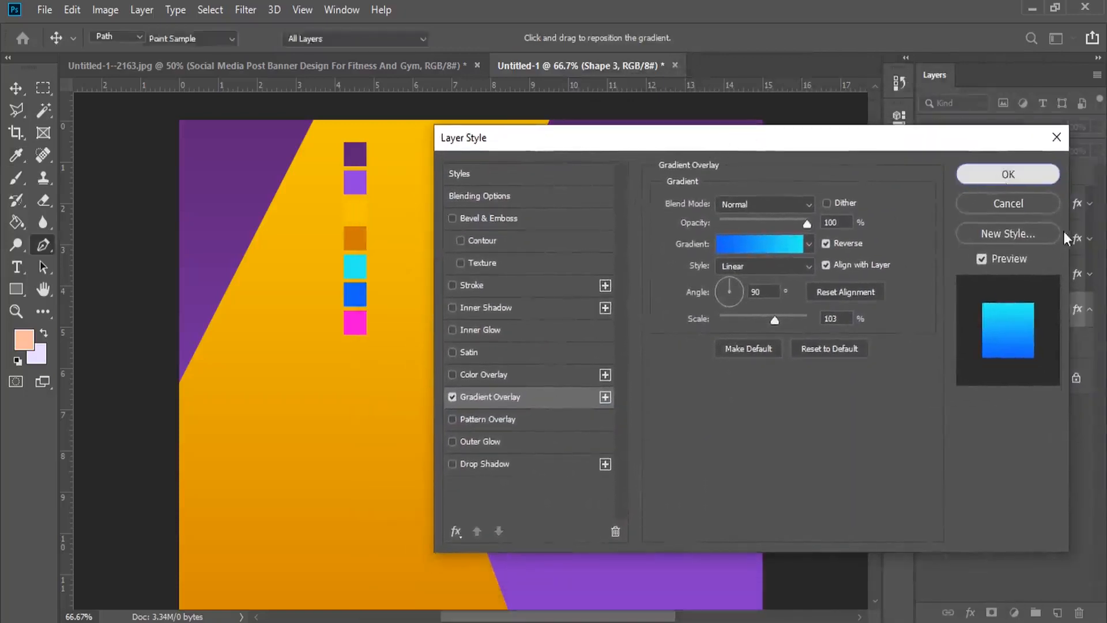
Move the triangle's layer between the purple and yellow shape layers and leave it selected
{"action": "left_click_drag", "start_coordinate": [1006, 303], "coordinate": [1008, 242]}
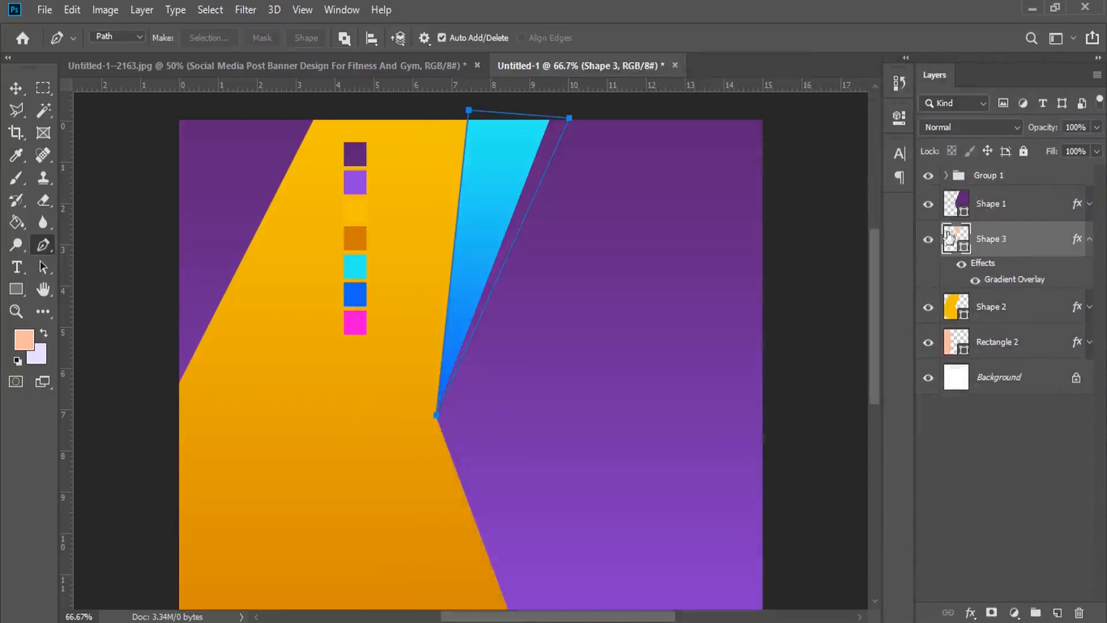
{"action": "left_click", "coordinate": [1010, 212]}
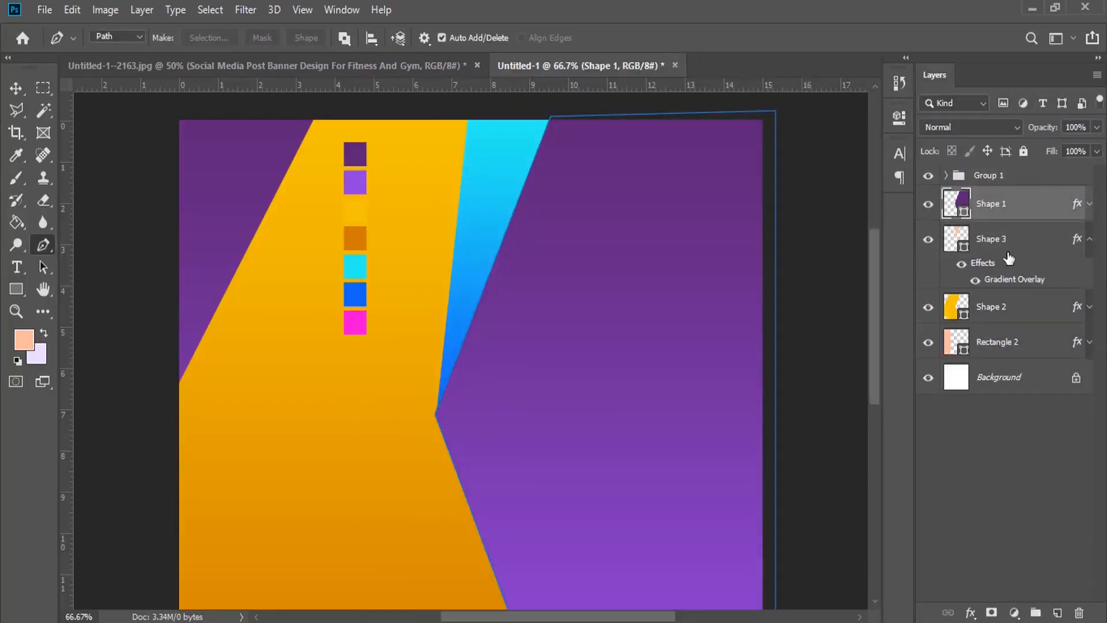
{"action": "left_click", "coordinate": [1009, 243]}
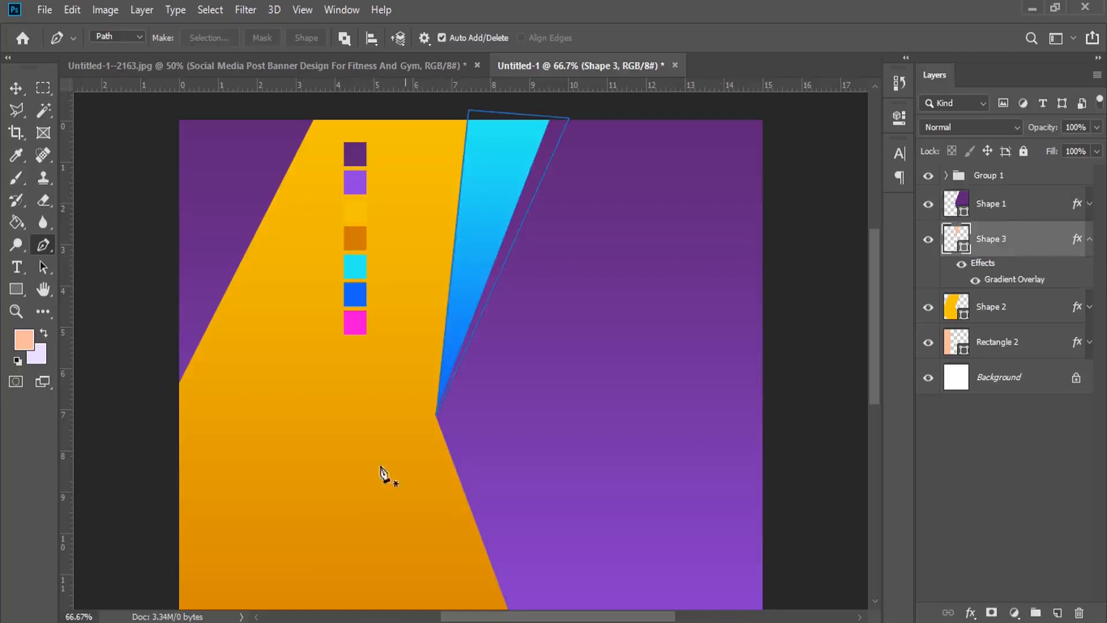
{"action": "scroll", "coordinate": [311, 378], "scroll_direction": "down", "scroll_amount": 1}
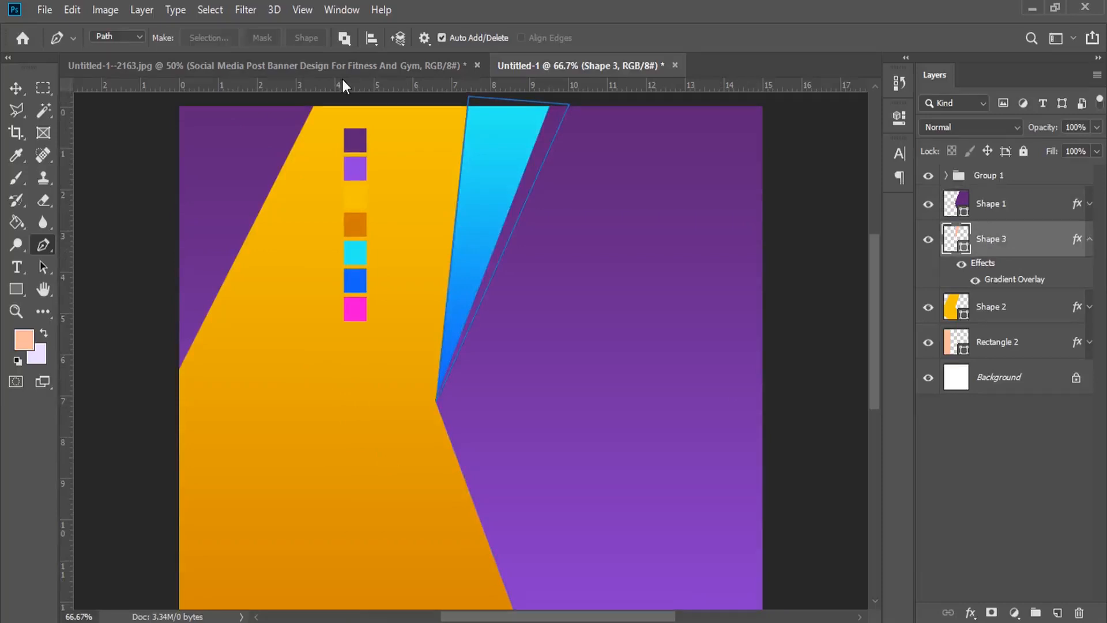
Draw a rectangle about 468 by 103 px on a new layer above the large purple shape, extending past the canvas's lower right edge
{"action": "left_click", "coordinate": [302, 10]}
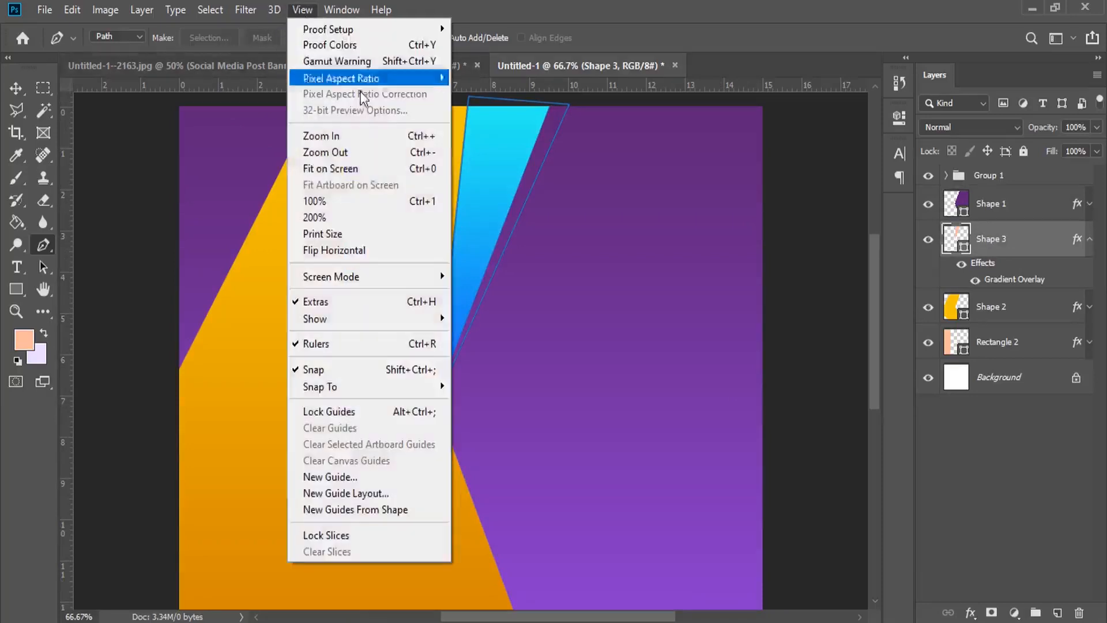
{"action": "left_click", "coordinate": [416, 164]}
{"action": "left_click", "coordinate": [1035, 215]}
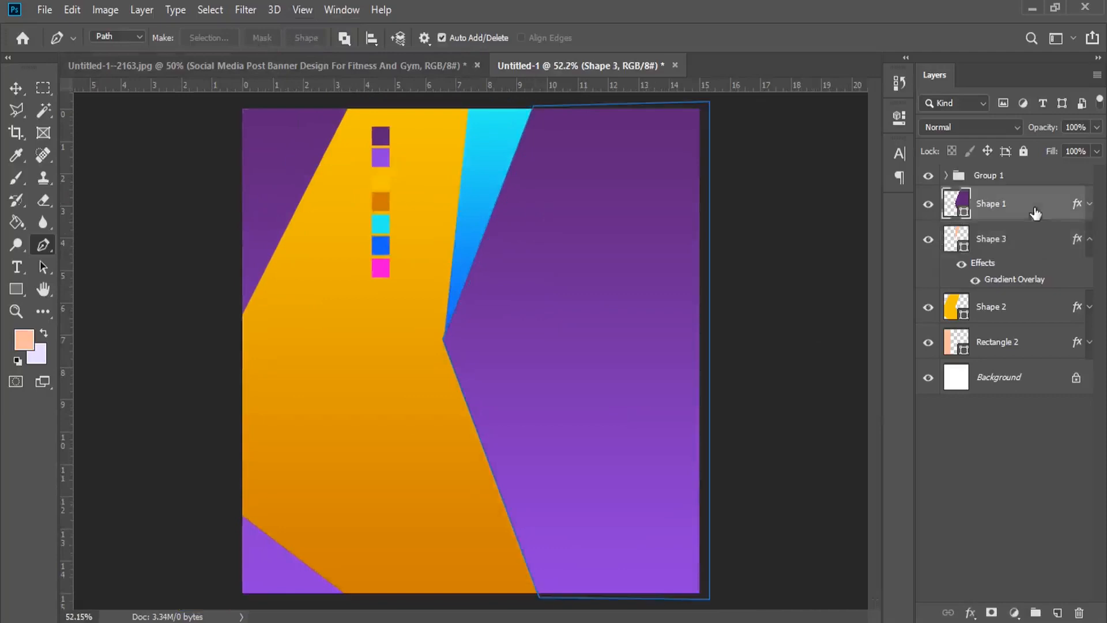
{"action": "left_click", "coordinate": [1058, 613]}
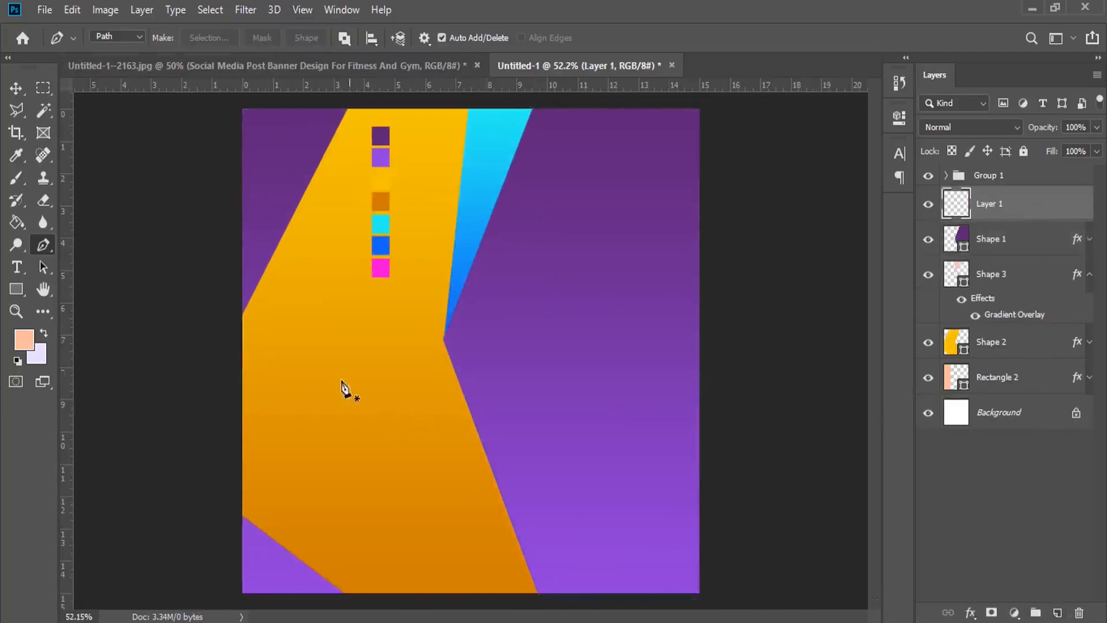
{"action": "left_click", "coordinate": [8, 293]}
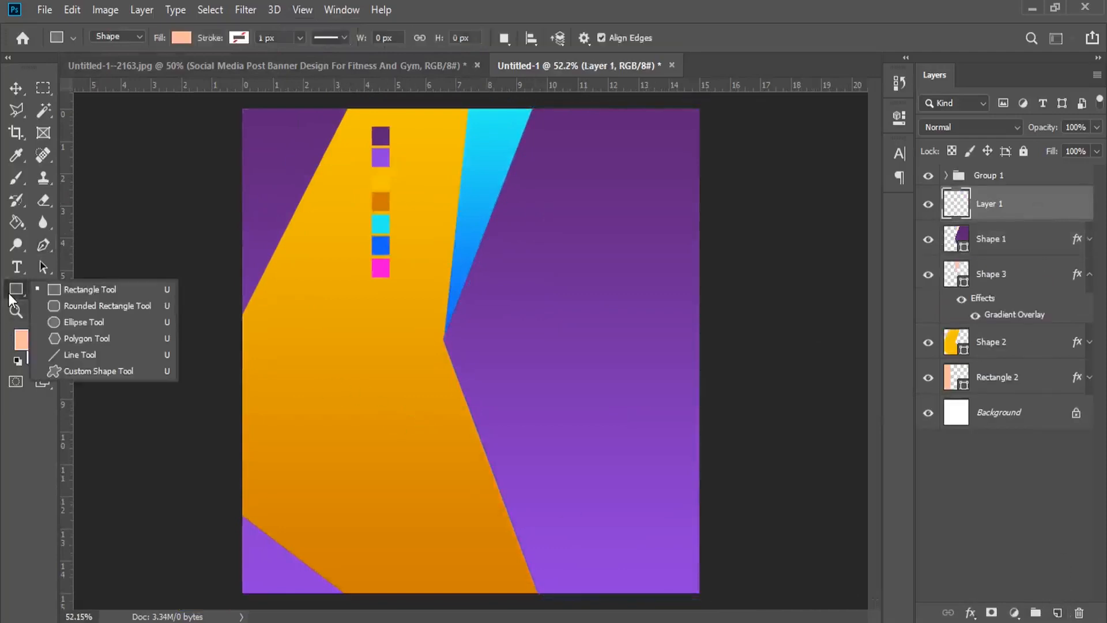
{"action": "left_click", "coordinate": [69, 288]}
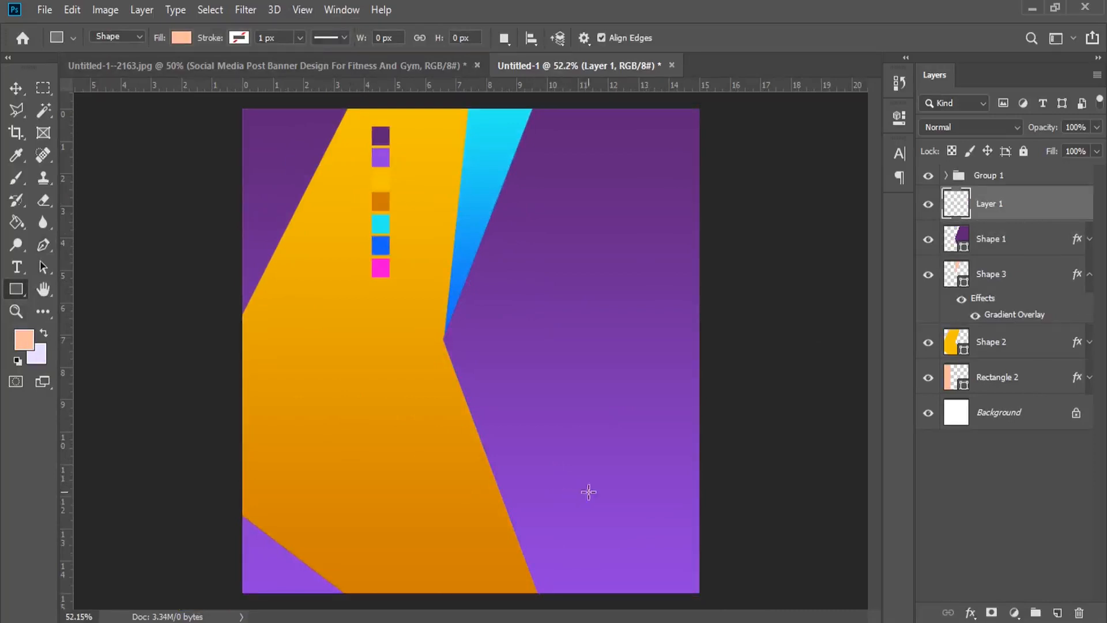
{"action": "left_click_drag", "start_coordinate": [572, 492], "coordinate": [759, 529]}
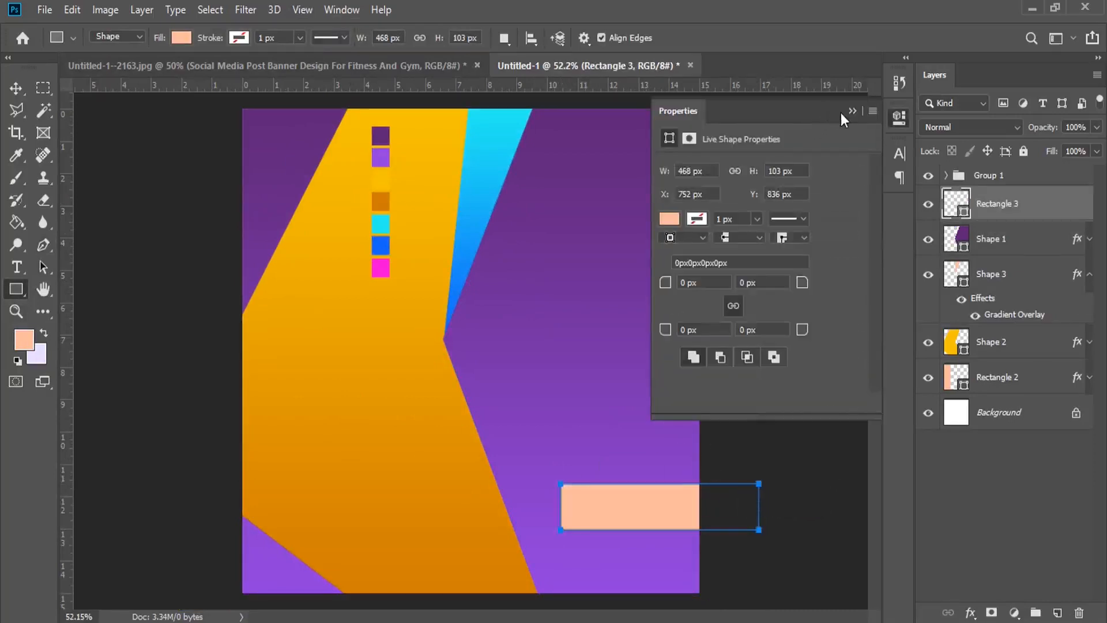
{"action": "left_click", "coordinate": [854, 111]}
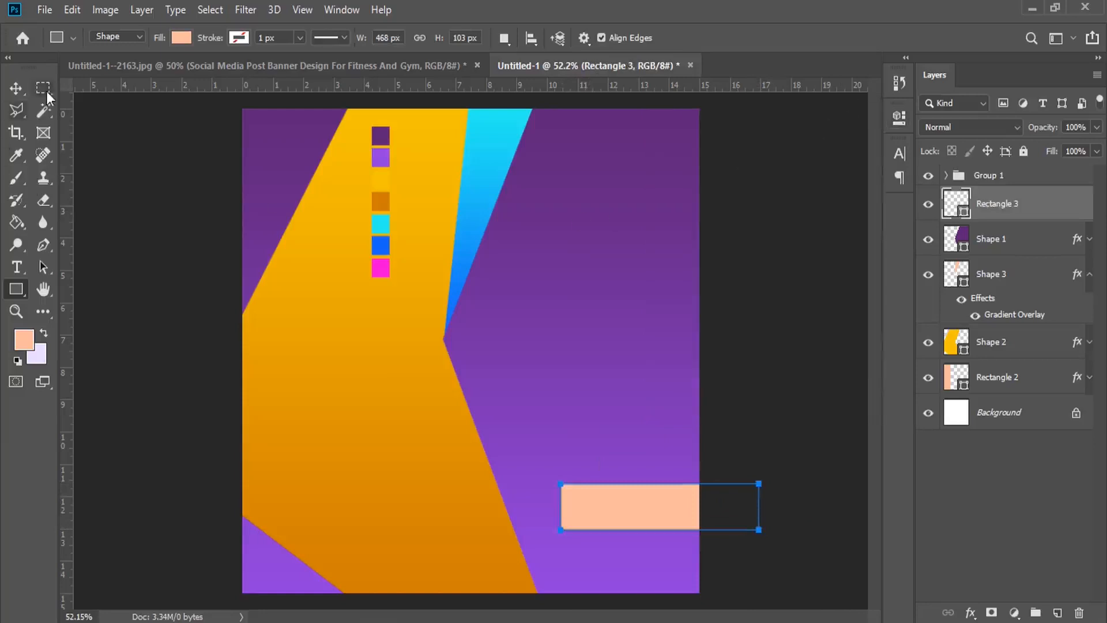
Copy the large yellow-orange shape's layer style and paste it onto the new rectangle
{"action": "left_click", "coordinate": [16, 88]}
{"action": "right_click", "coordinate": [307, 346]}
{"action": "left_click", "coordinate": [323, 350]}
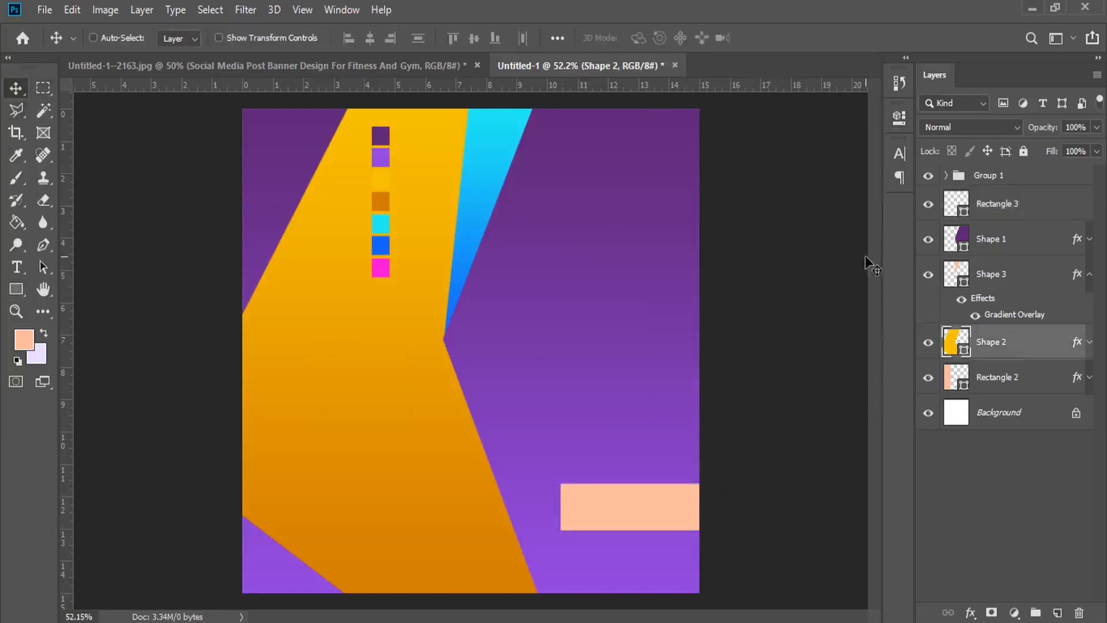
{"action": "right_click", "coordinate": [1034, 339]}
{"action": "left_click", "coordinate": [894, 388]}
{"action": "right_click", "coordinate": [654, 489]}
{"action": "left_click", "coordinate": [663, 502]}
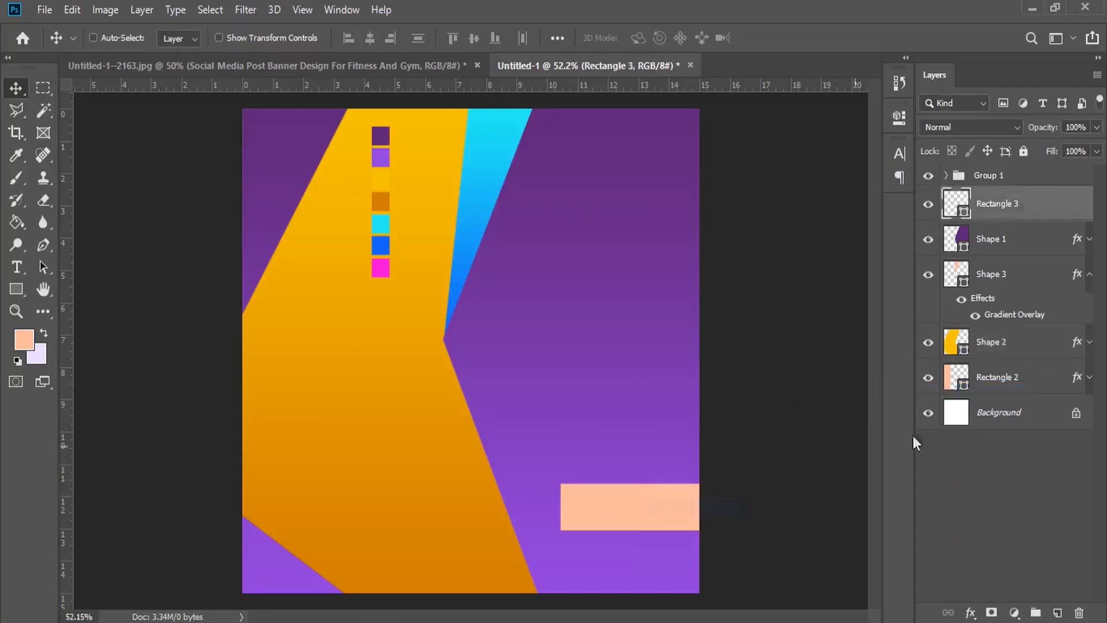
{"action": "right_click", "coordinate": [1013, 199]}
{"action": "left_click", "coordinate": [831, 404]}
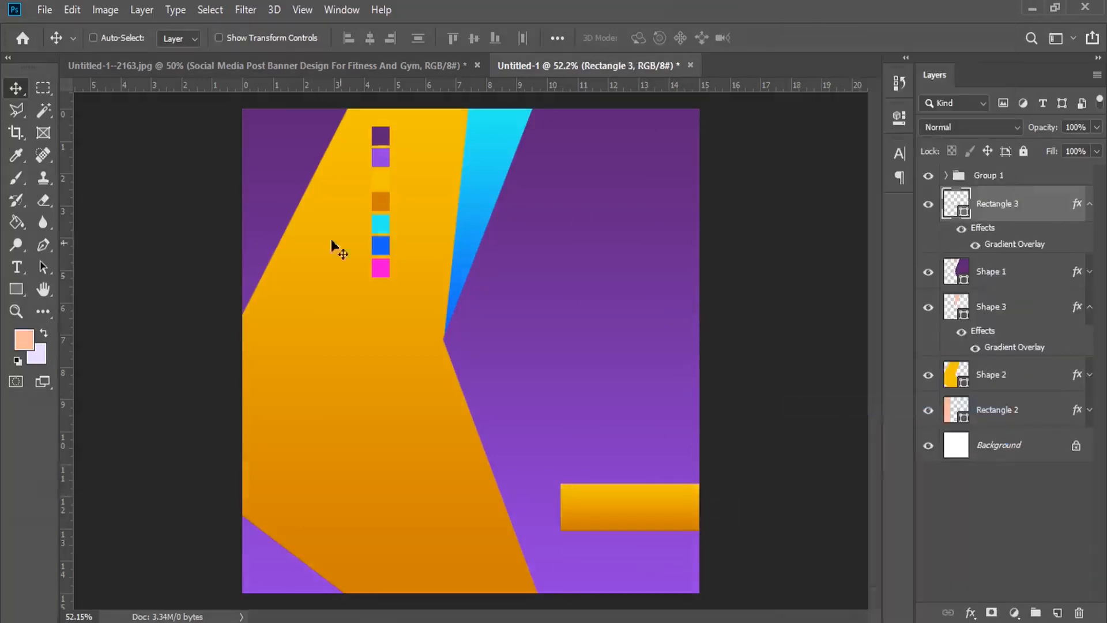
Free-transform the rectangle and skew its lower left corner inward to slant its left end
{"action": "left_click", "coordinate": [72, 10]}
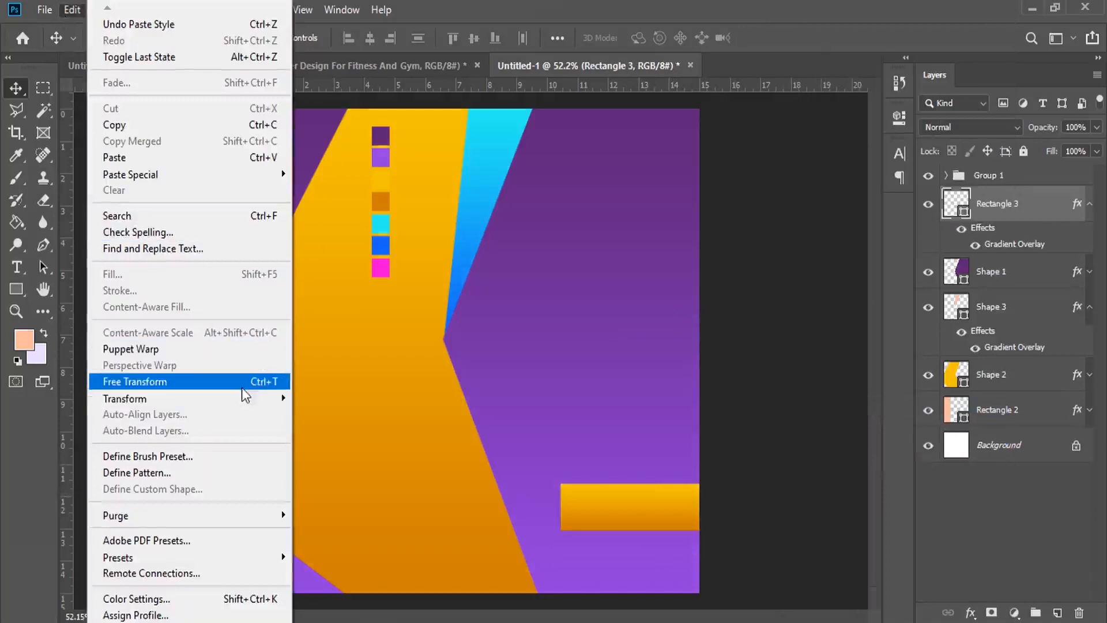
{"action": "left_click", "coordinate": [241, 383]}
{"action": "right_click", "coordinate": [601, 511]}
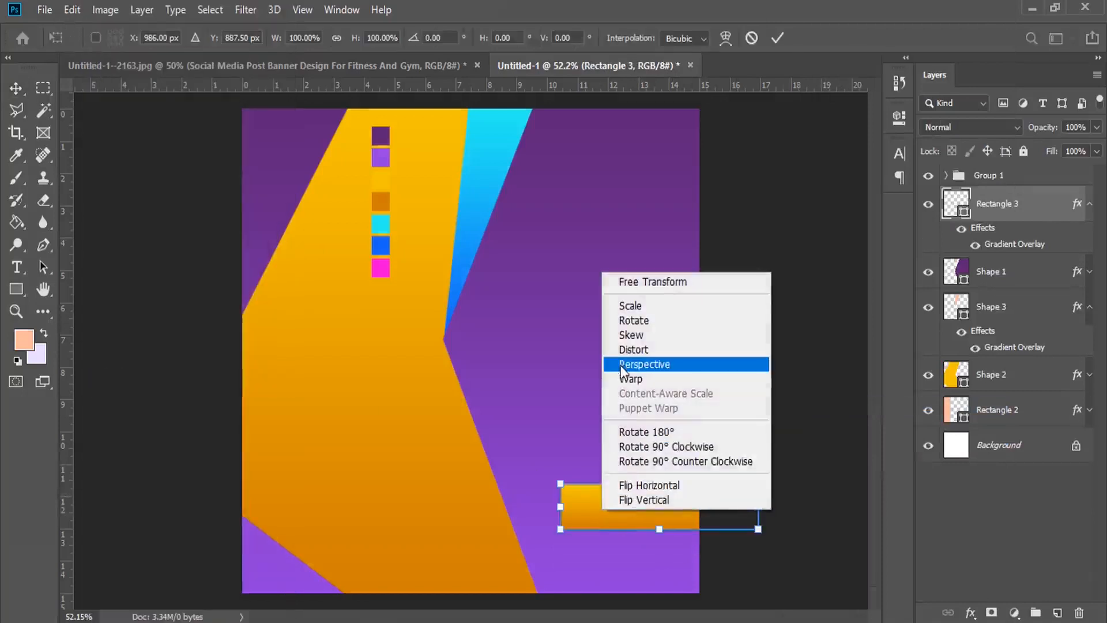
{"action": "left_click", "coordinate": [623, 365]}
{"action": "right_click", "coordinate": [599, 496]}
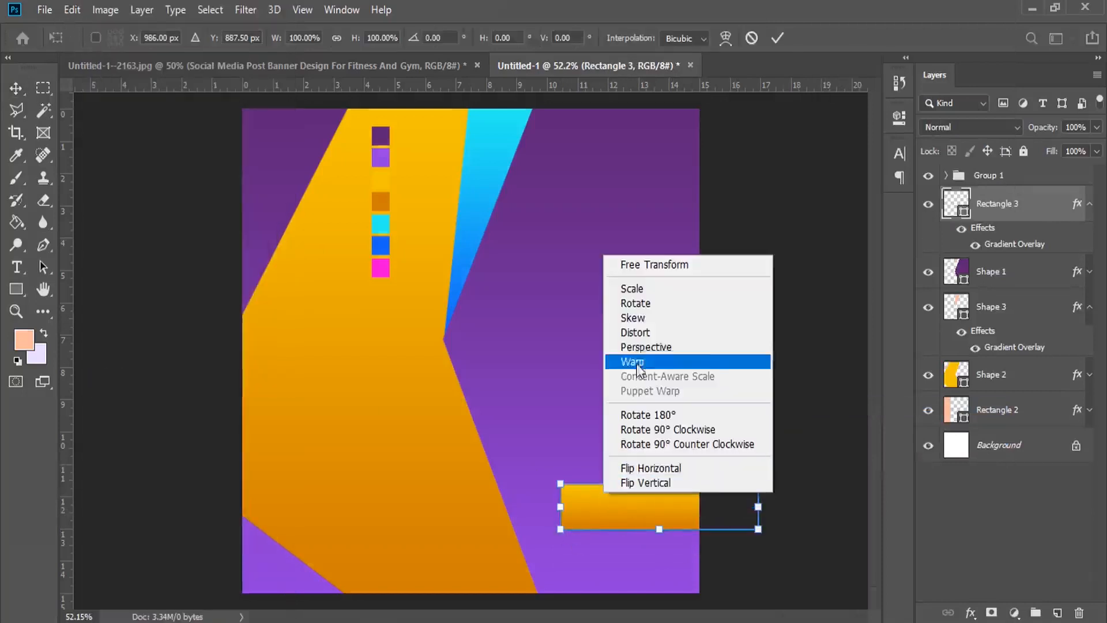
{"action": "left_click", "coordinate": [637, 320]}
{"action": "left_click_drag", "start_coordinate": [563, 529], "coordinate": [582, 521]}
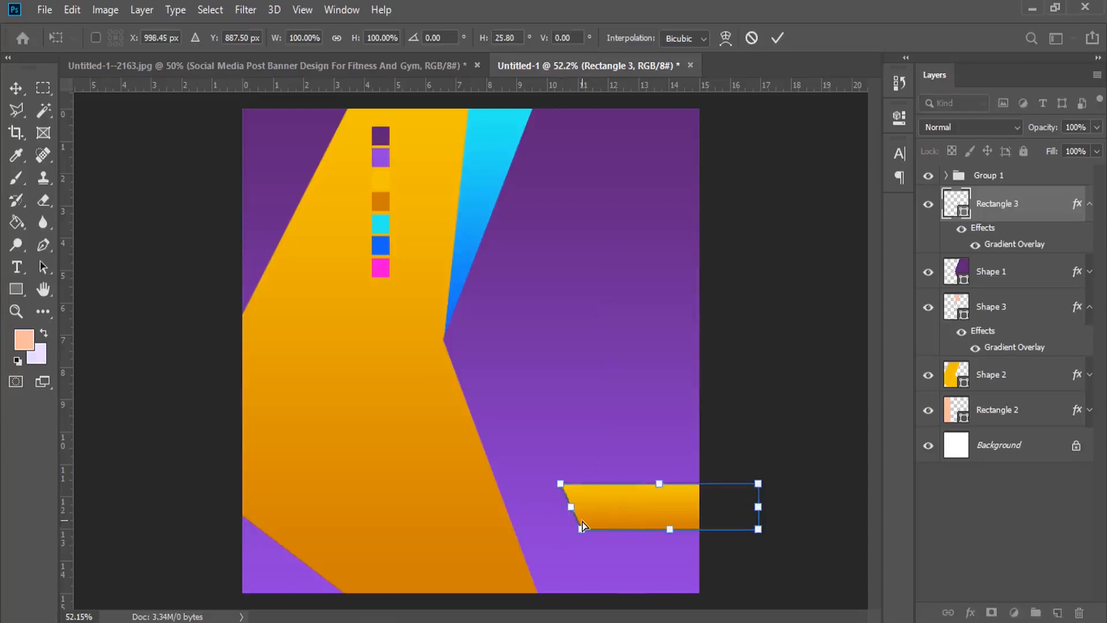
Taper the bar's right end with a perspective transform, shift the bar slightly left and apply the transform
{"action": "right_click", "coordinate": [669, 515]}
{"action": "left_click", "coordinate": [710, 368]}
{"action": "left_click_drag", "start_coordinate": [759, 530], "coordinate": [758, 519]}
{"action": "left_click_drag", "start_coordinate": [686, 506], "coordinate": [673, 504]}
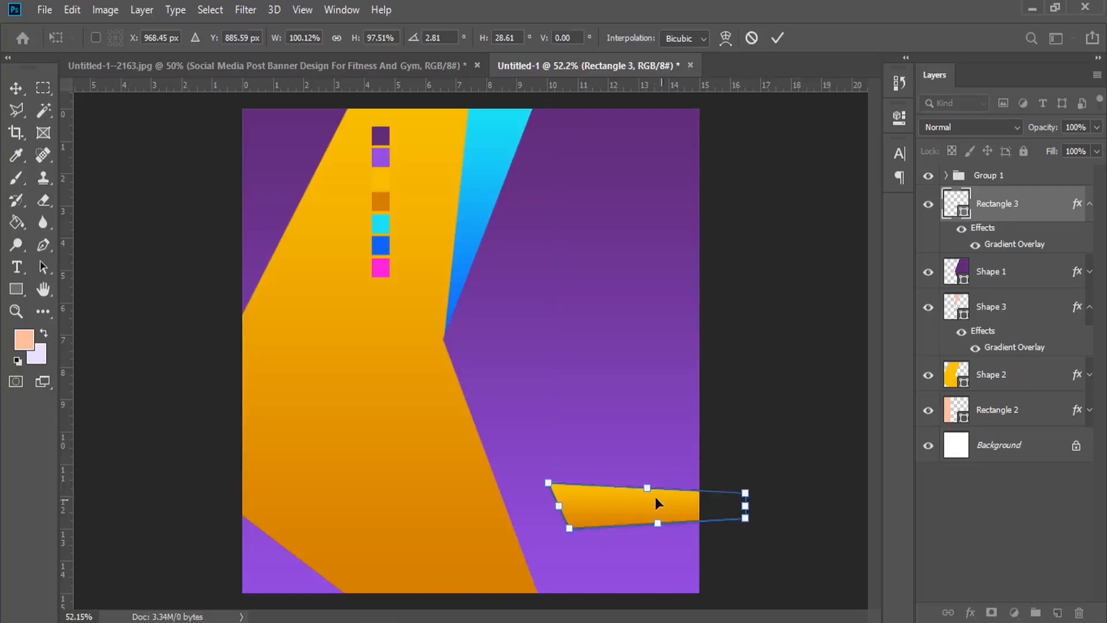
{"action": "key", "text": "Return"}
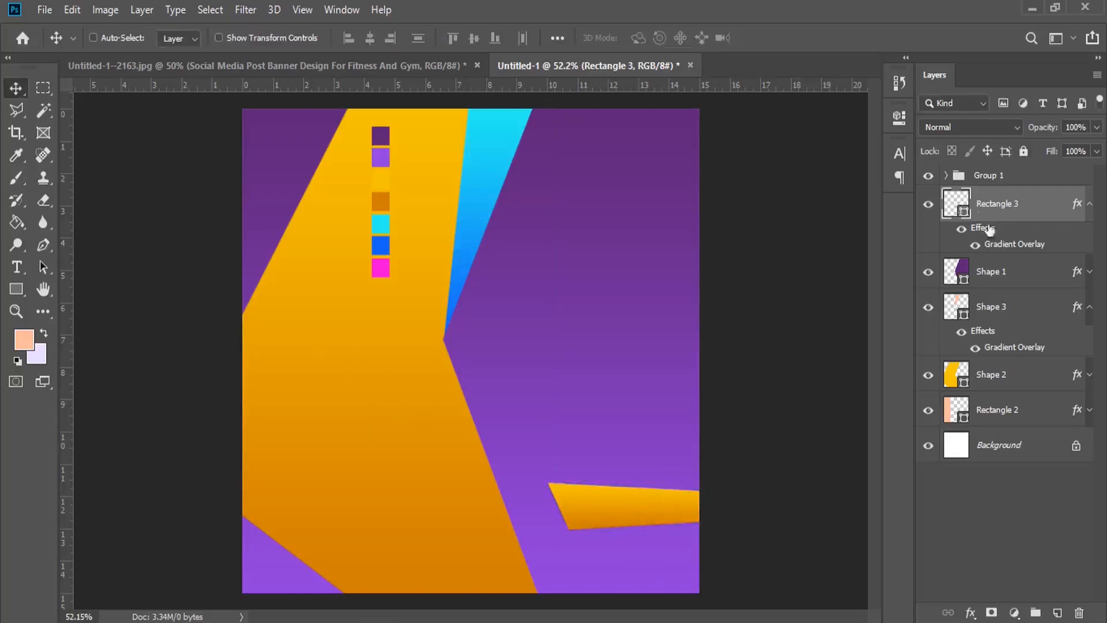
Draw a closed four-sided Pen path on a new layer across the purple shape's upper half, past the canvas's right edge, and convert it to a shape
{"action": "left_click", "coordinate": [1057, 613]}
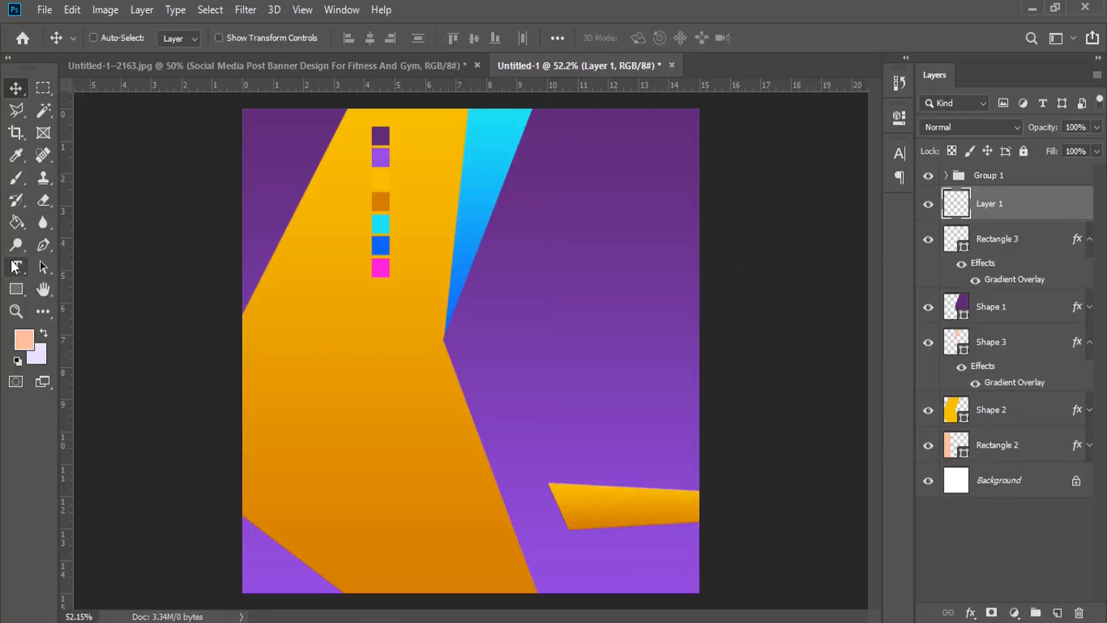
{"action": "left_click", "coordinate": [41, 247]}
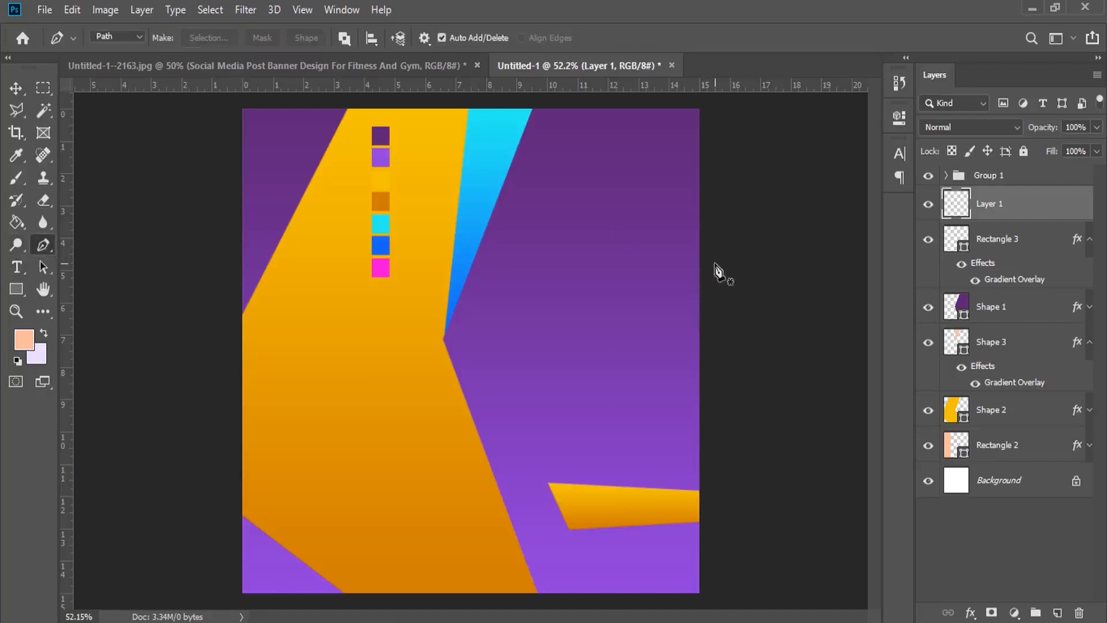
{"action": "left_click", "coordinate": [482, 311]}
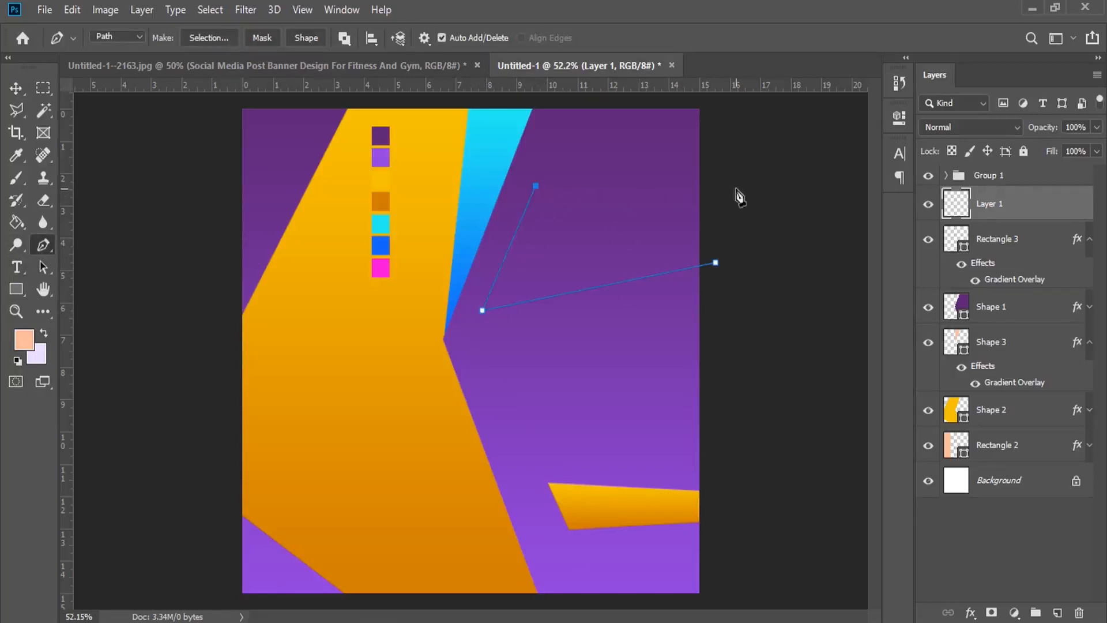
{"action": "left_click", "coordinate": [716, 186]}
{"action": "left_click", "coordinate": [716, 263]}
{"action": "left_click", "coordinate": [307, 37]}
Copy the small tapered bar's layer style and paste it onto the new four-sided shape
{"action": "left_click", "coordinate": [989, 247]}
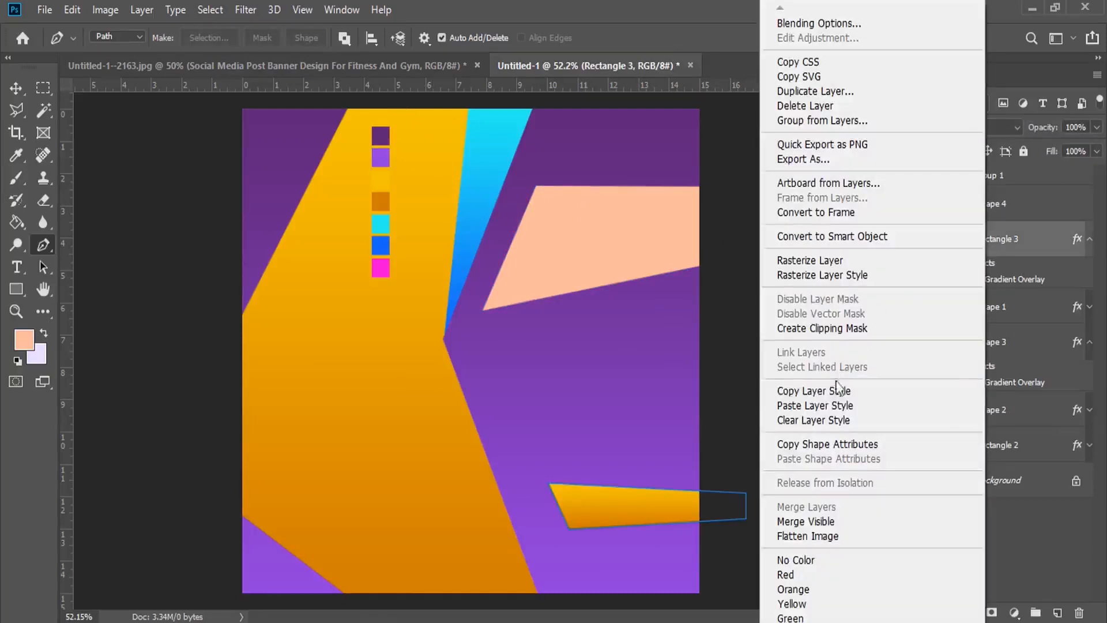
{"action": "left_click", "coordinate": [988, 205]}
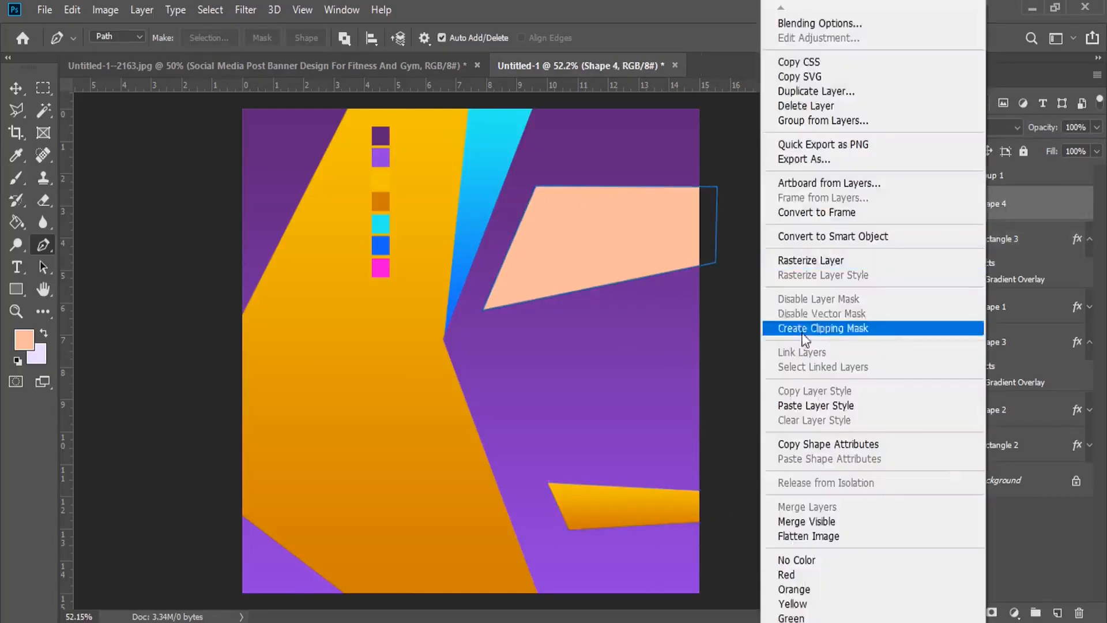
{"action": "left_click", "coordinate": [814, 405]}
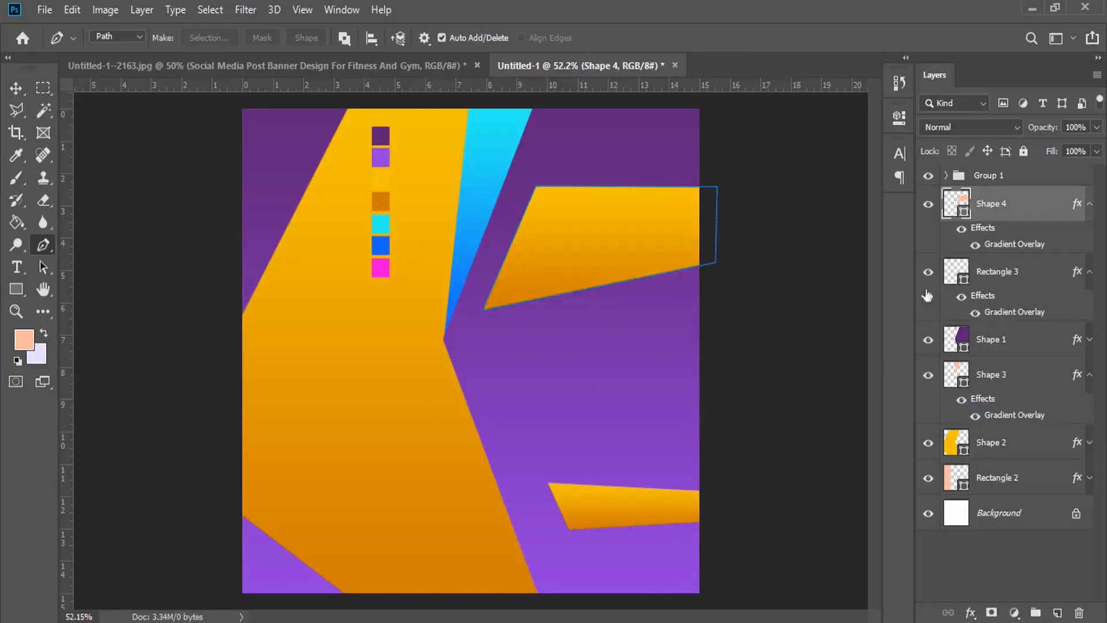
Draw a three-sided polygon about 118 px wide and high on a new layer over the cyan-blue triangle
{"action": "left_click", "coordinate": [1058, 613]}
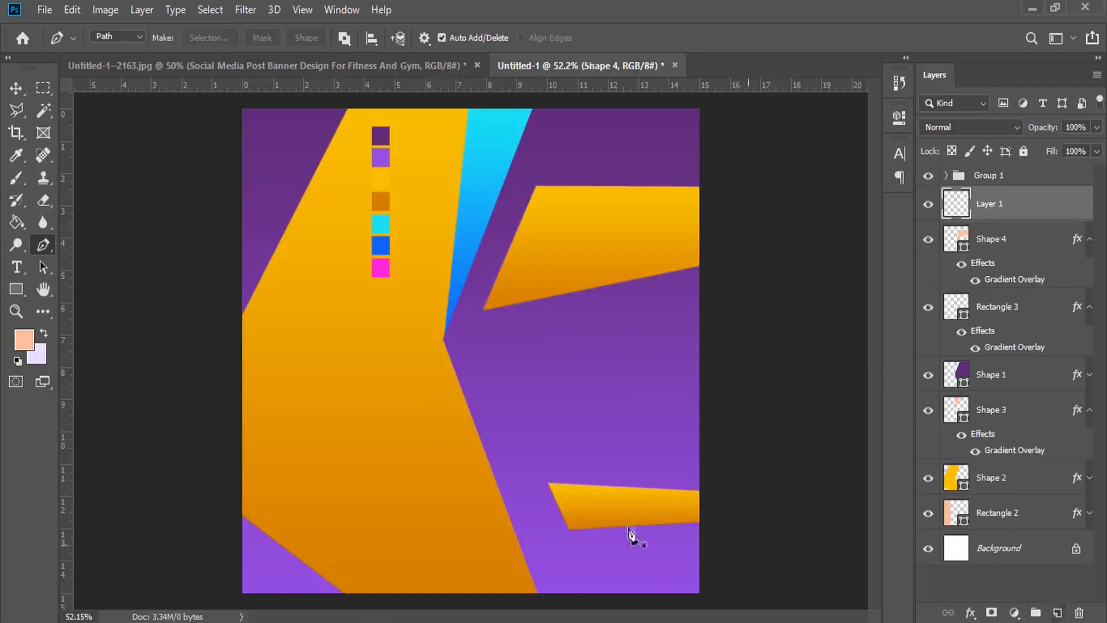
{"action": "left_click_drag", "start_coordinate": [13, 292], "coordinate": [59, 341]}
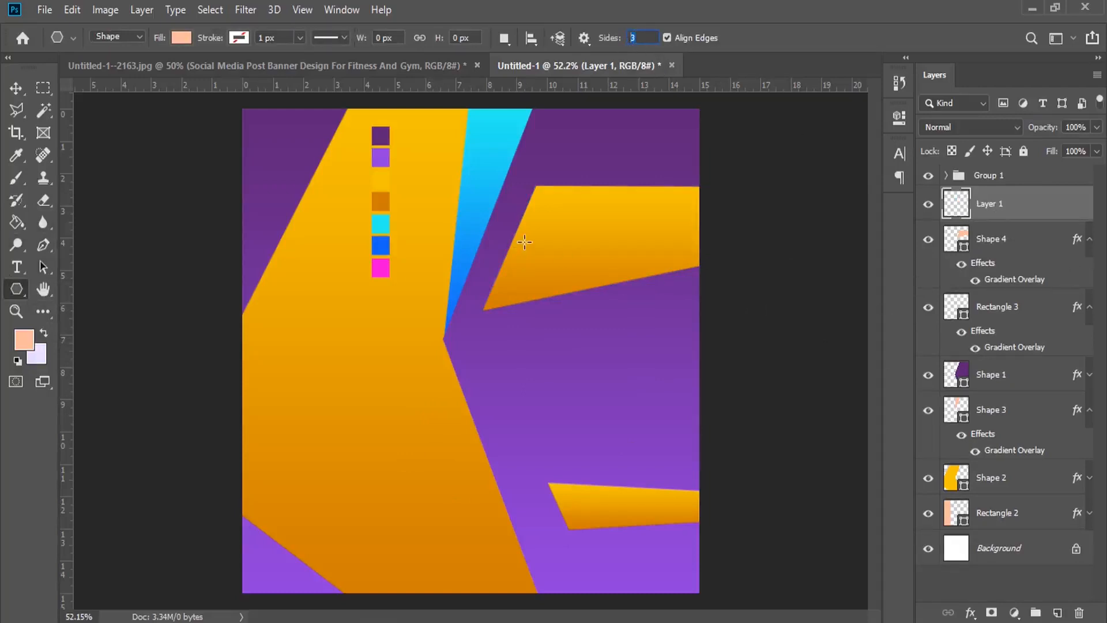
{"action": "left_click_drag", "start_coordinate": [482, 193], "coordinate": [501, 213]}
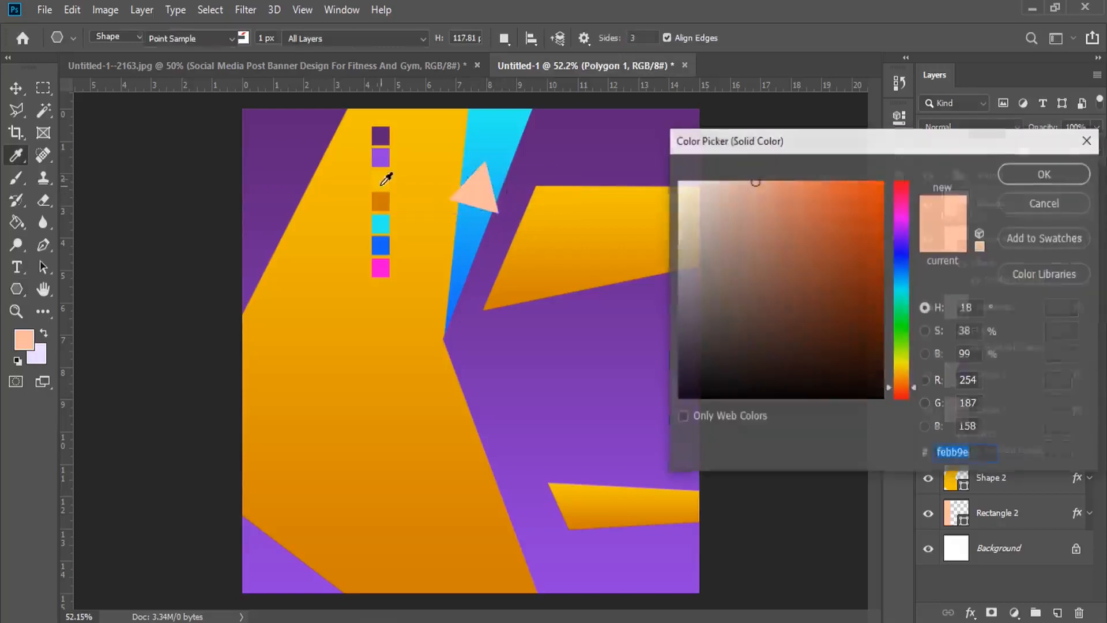
Set the small triangle's fill to yellow fbc905, based on the third swatch
{"action": "left_click", "coordinate": [380, 179]}
{"action": "left_click", "coordinate": [879, 184]}
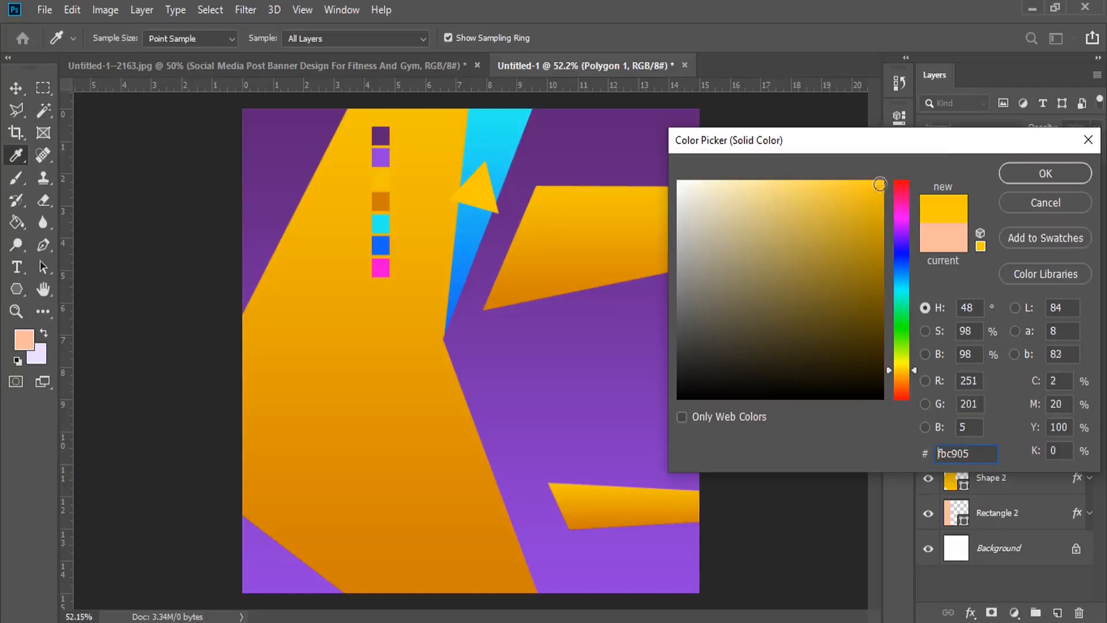
{"action": "left_click", "coordinate": [1032, 174]}
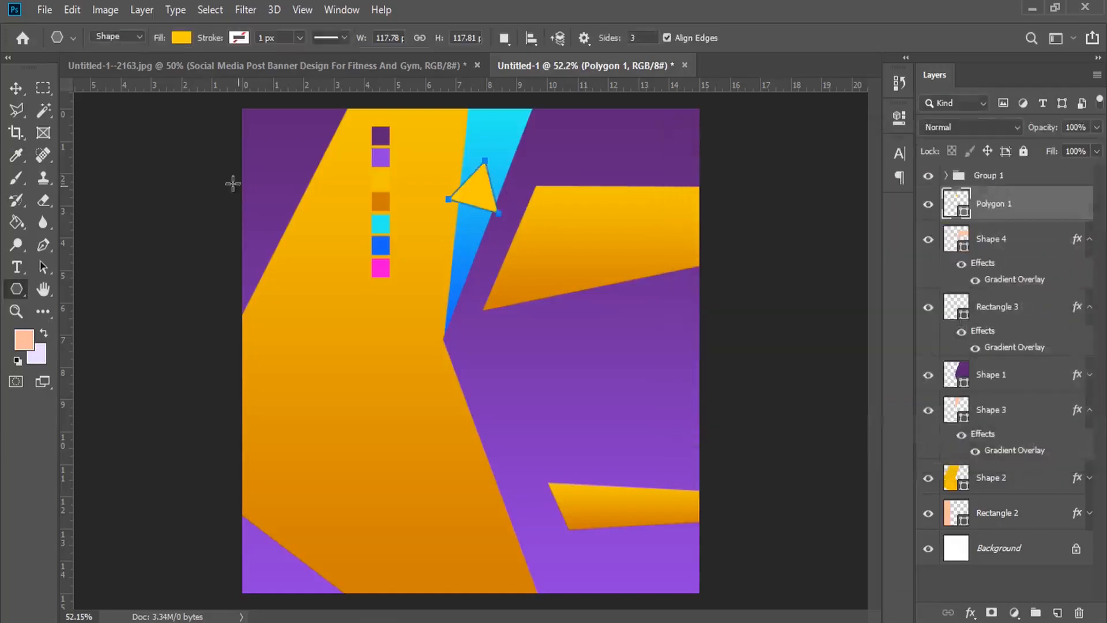
Move the small yellow triangle beside the four-sided shape's upper left corner and rotate it to point downward
{"action": "left_click", "coordinate": [16, 87]}
{"action": "left_click_drag", "start_coordinate": [482, 208], "coordinate": [531, 170]}
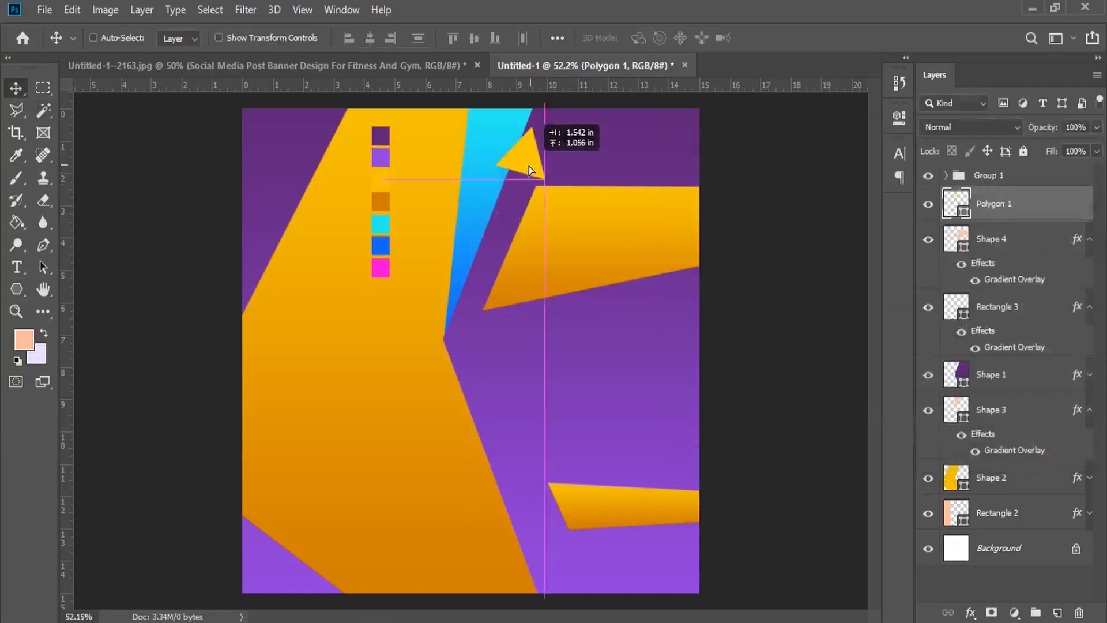
{"action": "left_click", "coordinate": [72, 10]}
{"action": "left_click", "coordinate": [256, 386]}
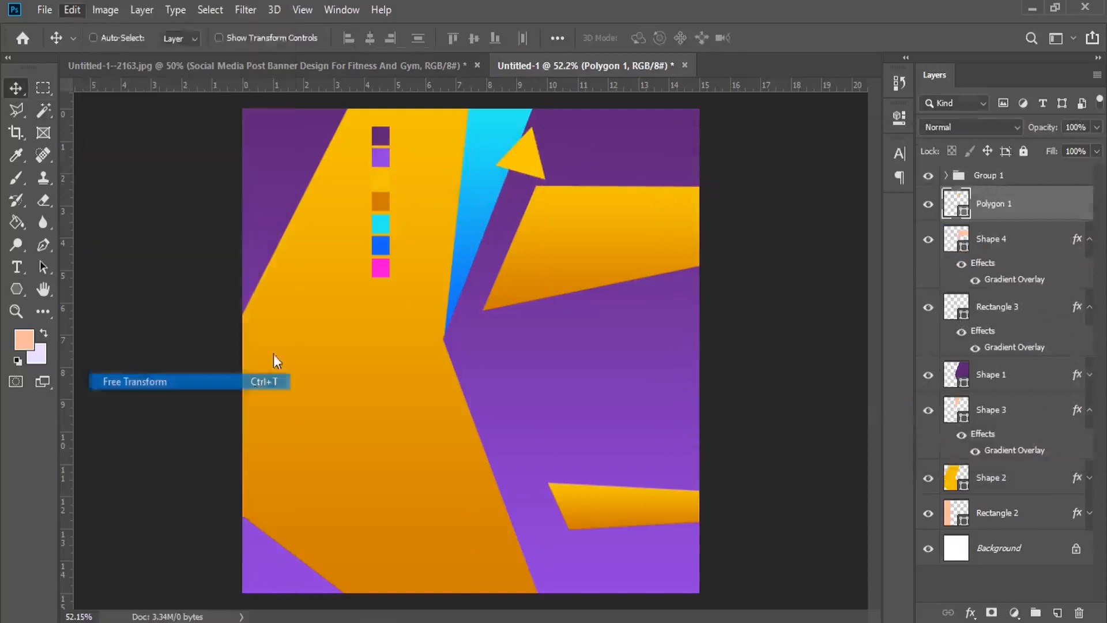
{"action": "left_click_drag", "start_coordinate": [556, 148], "coordinate": [510, 164]}
{"action": "key", "text": "Return"}
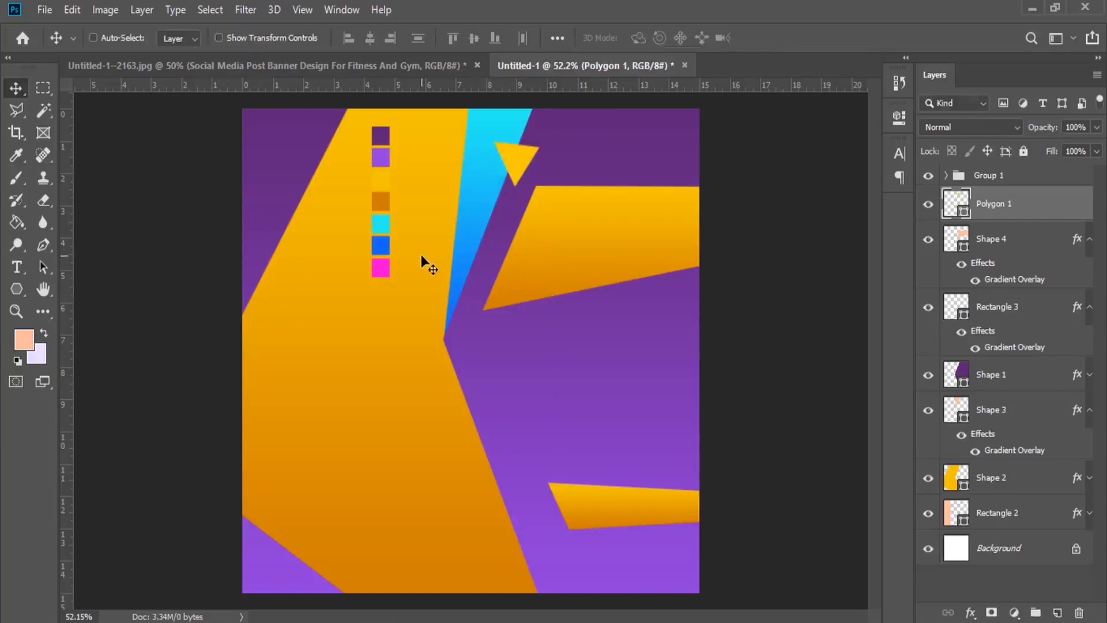
Add the text "50" in 102 pt Arial Regular on the purple area below the four-sided yellow-orange shape
{"action": "left_click", "coordinate": [17, 267]}
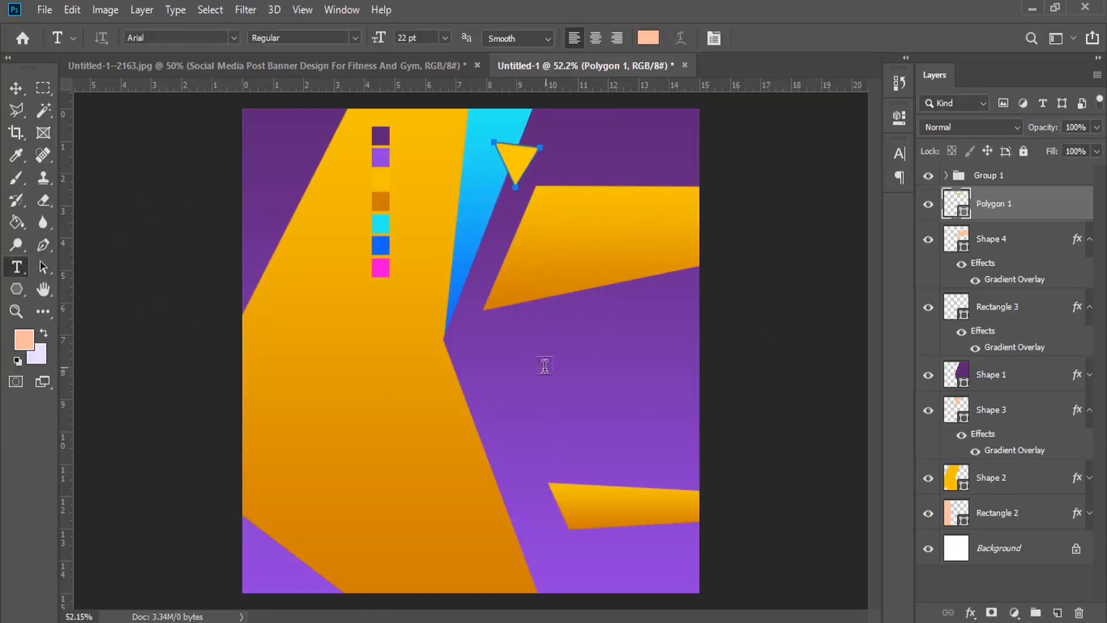
{"action": "left_click", "coordinate": [535, 369]}
{"action": "left_click_drag", "start_coordinate": [380, 45], "coordinate": [445, 39]}
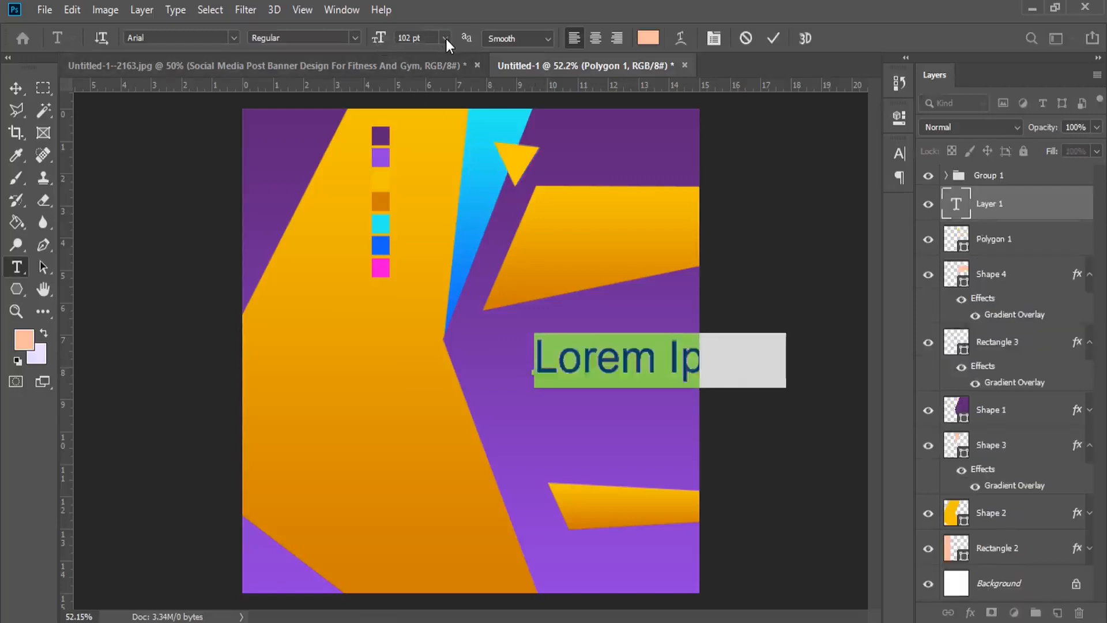
{"action": "type", "text": "50"}
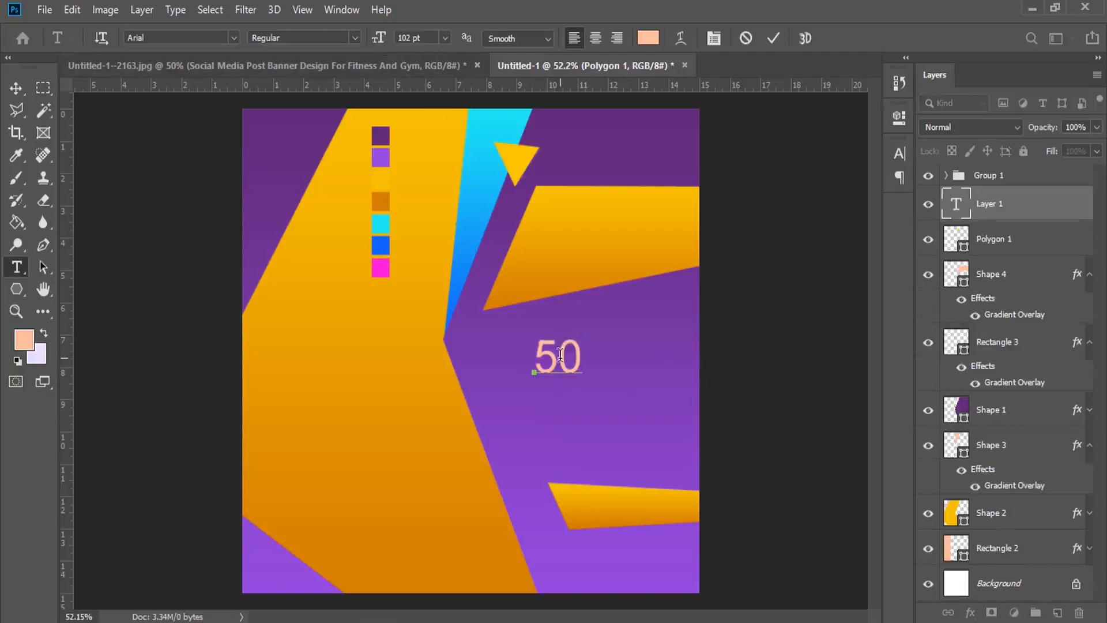
Set the "50" text to 203 pt Arial Bold and extend it to read "50%"
{"action": "key", "text": "ctrl+a"}
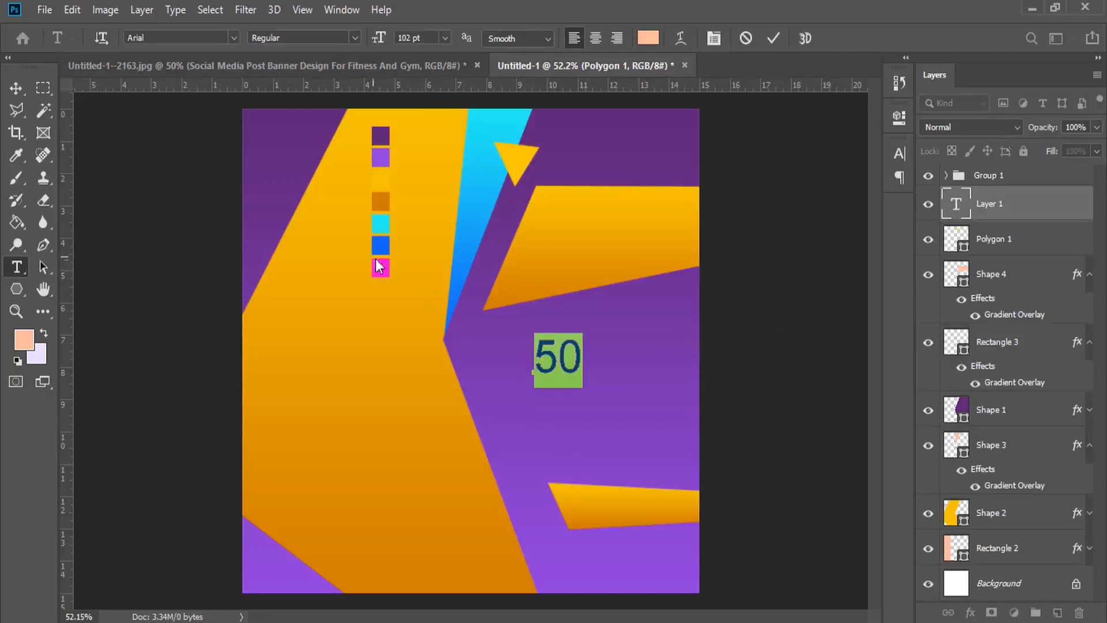
{"action": "left_click_drag", "start_coordinate": [380, 48], "coordinate": [462, 50]}
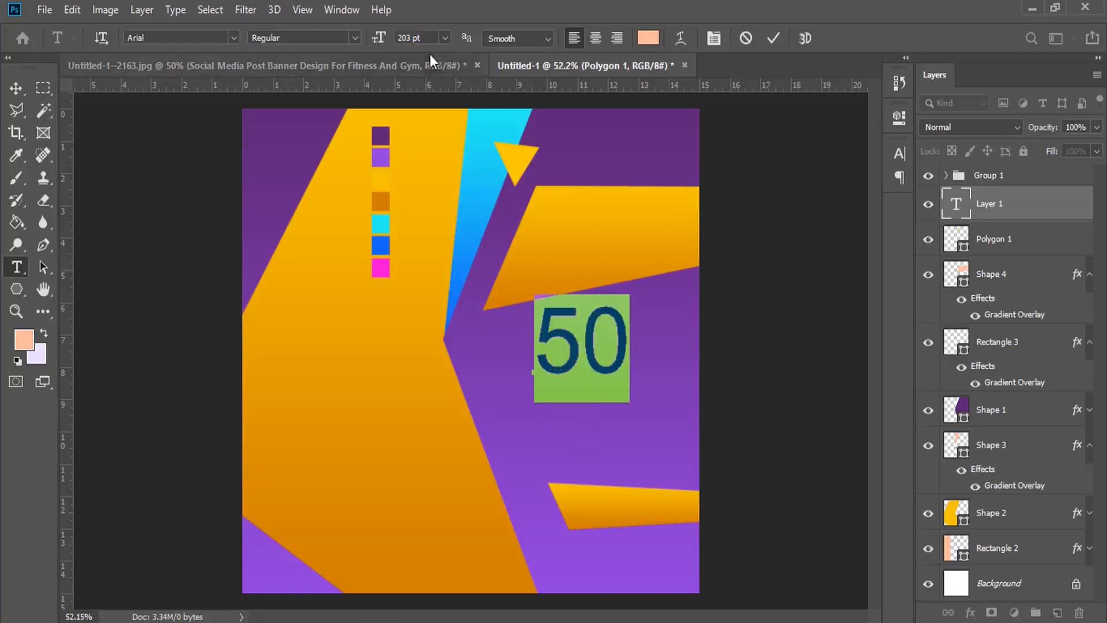
{"action": "left_click", "coordinate": [355, 36]}
{"action": "left_click", "coordinate": [282, 83]}
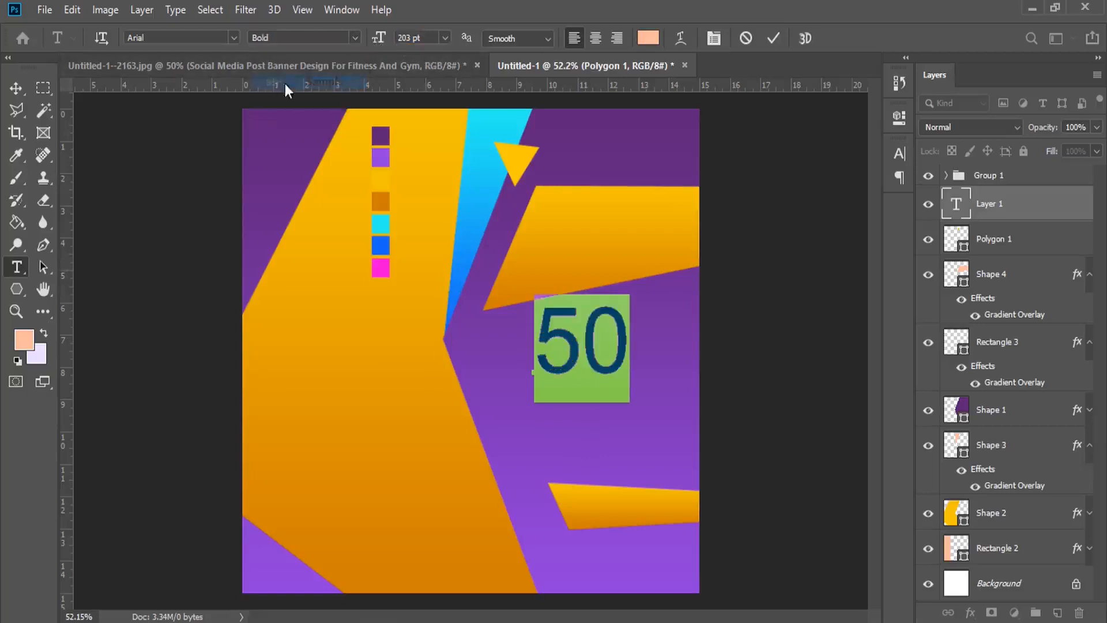
{"action": "left_click", "coordinate": [615, 327]}
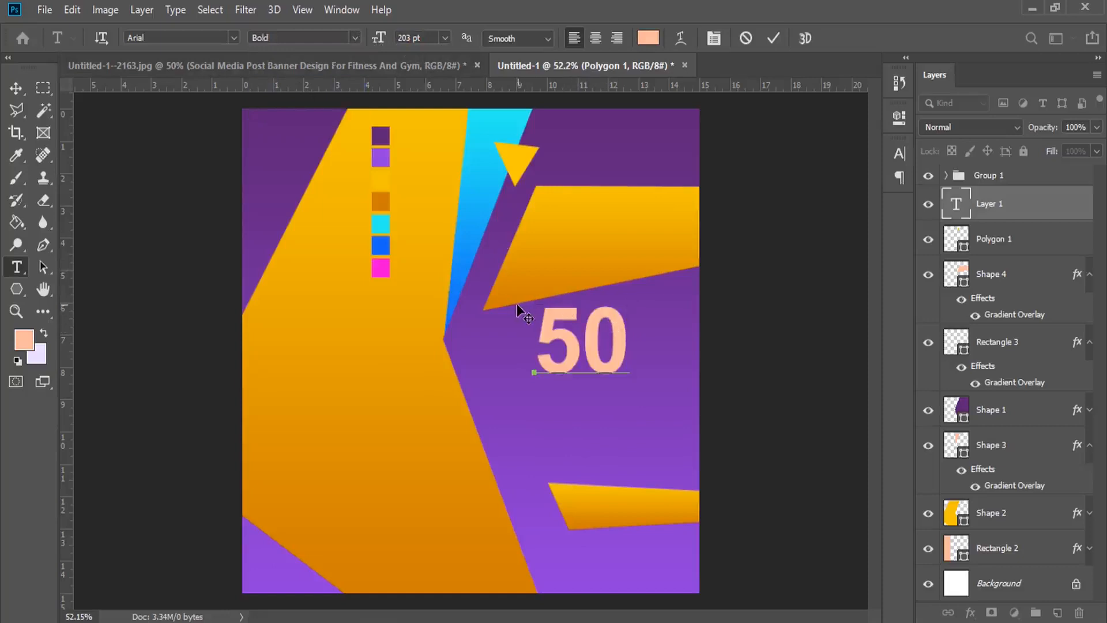
{"action": "type", "text": "%"}
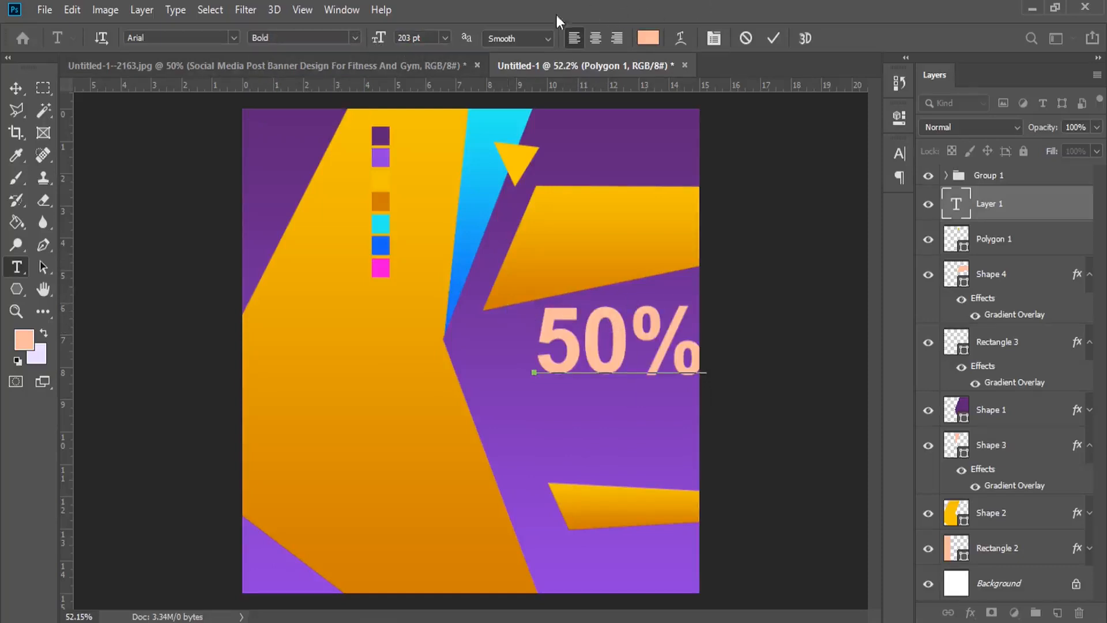
Set the whole "50%" text to the Black font style and move it left and down, fully inside the canvas
{"action": "left_click", "coordinate": [601, 326]}
{"action": "key", "text": "ctrl+a"}
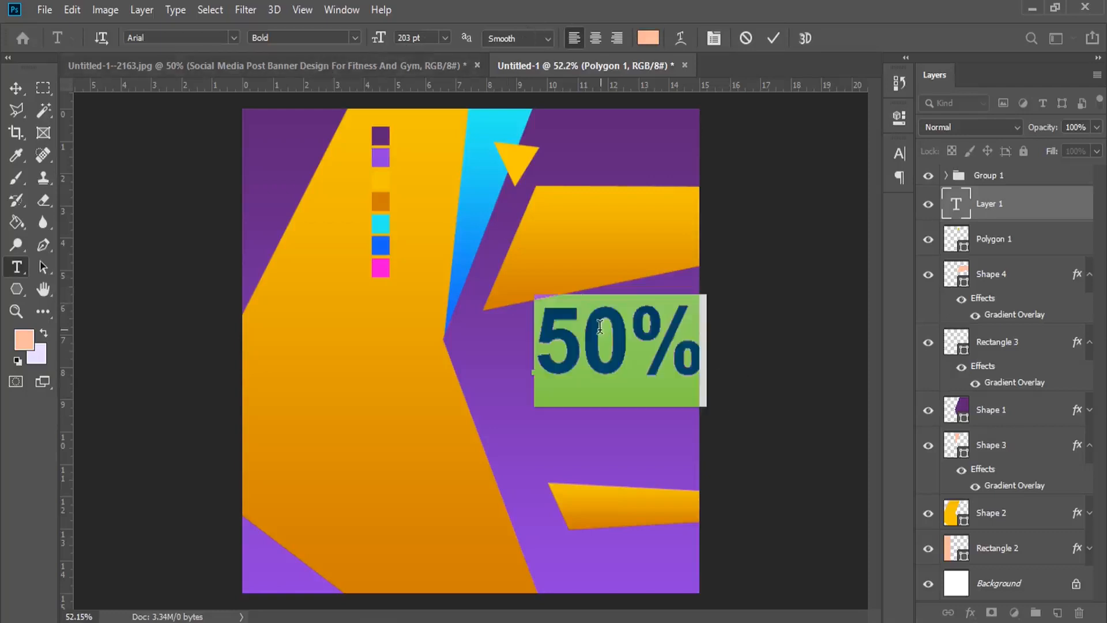
{"action": "left_click", "coordinate": [354, 38]}
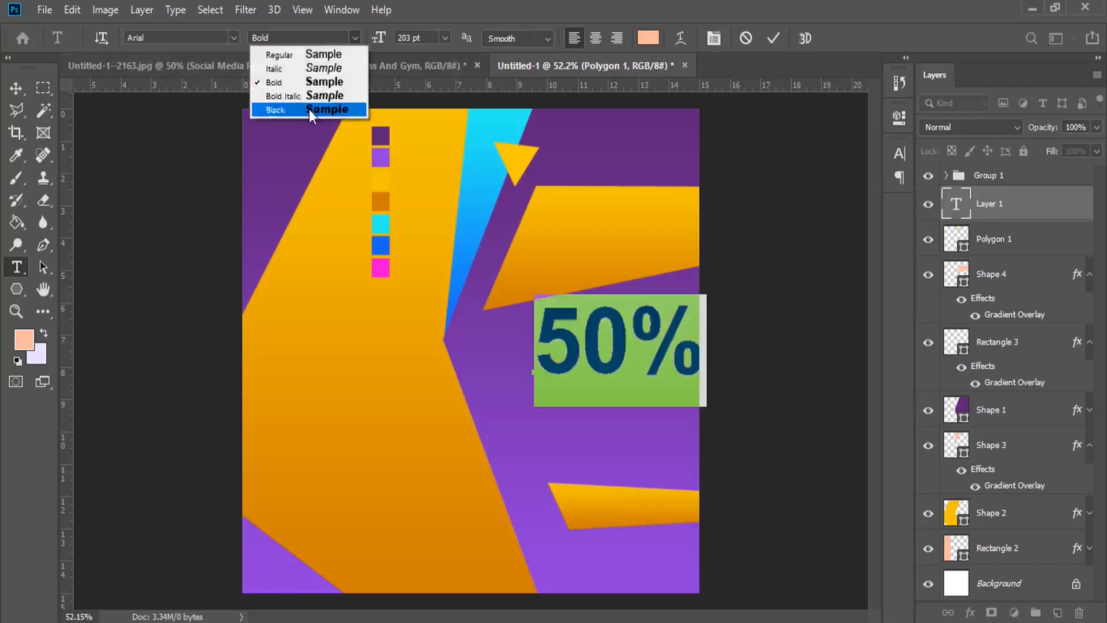
{"action": "left_click", "coordinate": [271, 106]}
{"action": "key", "text": "ctrl+h"}
{"action": "left_click_drag", "start_coordinate": [632, 283], "coordinate": [586, 292]}
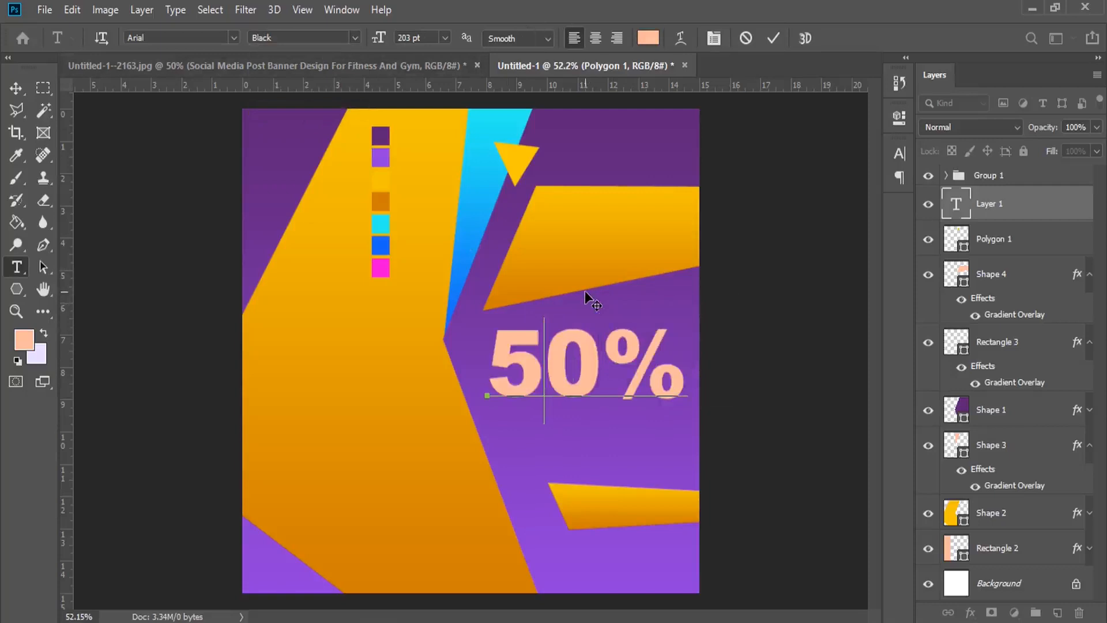
Recolor the "50%" text white using the reset and swapped foreground and background colors, and commit it
{"action": "key", "text": "ctrl+h"}
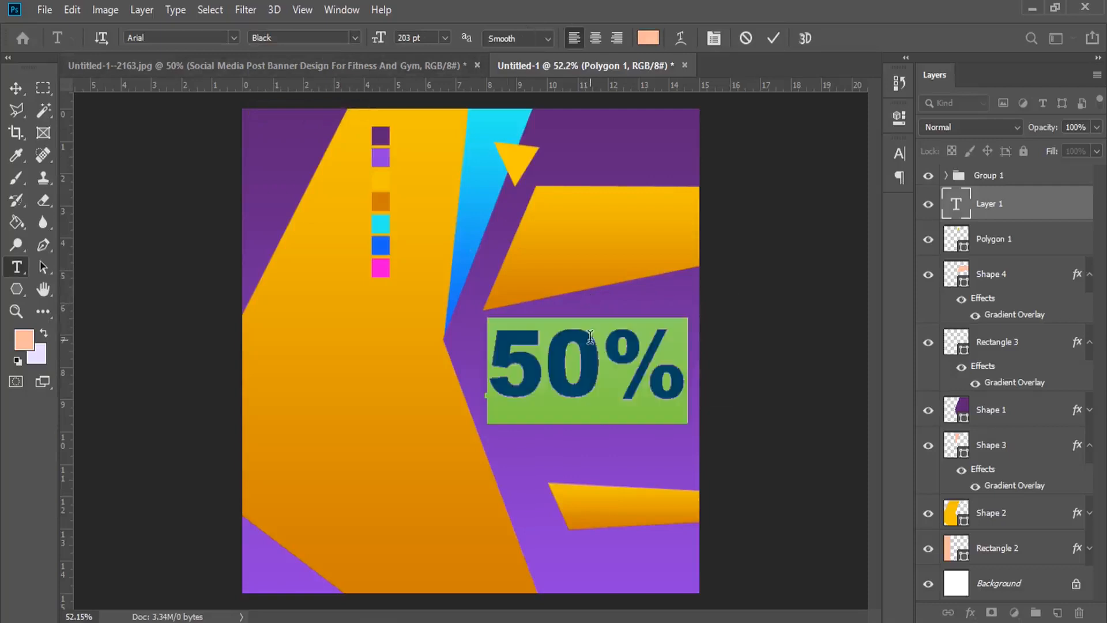
{"action": "left_click", "coordinate": [17, 361]}
{"action": "left_click", "coordinate": [44, 333]}
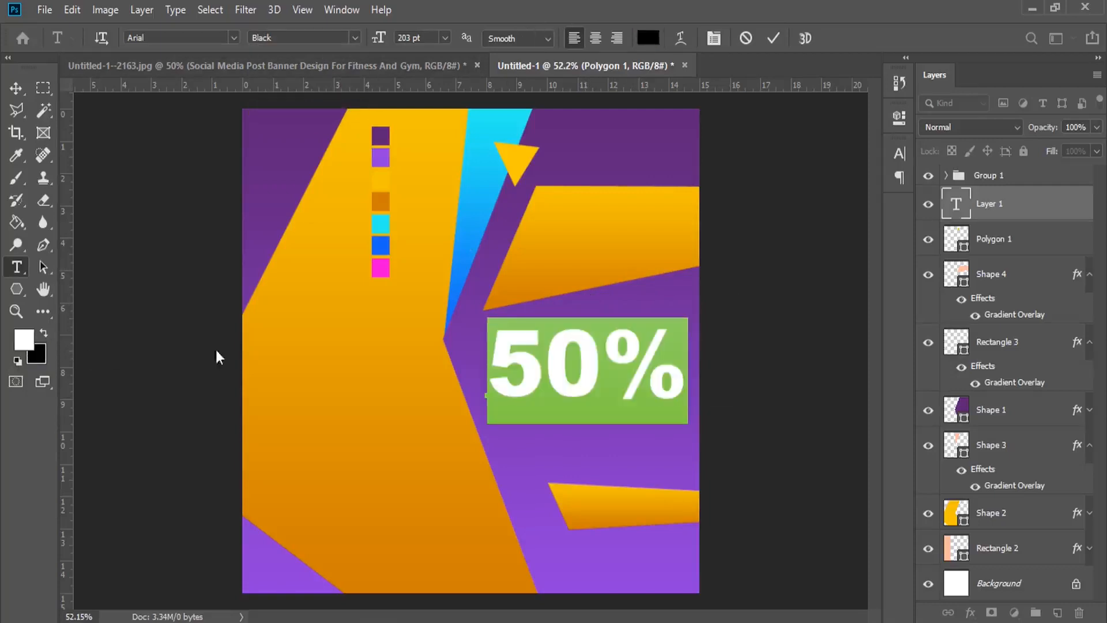
{"action": "left_click", "coordinate": [581, 349]}
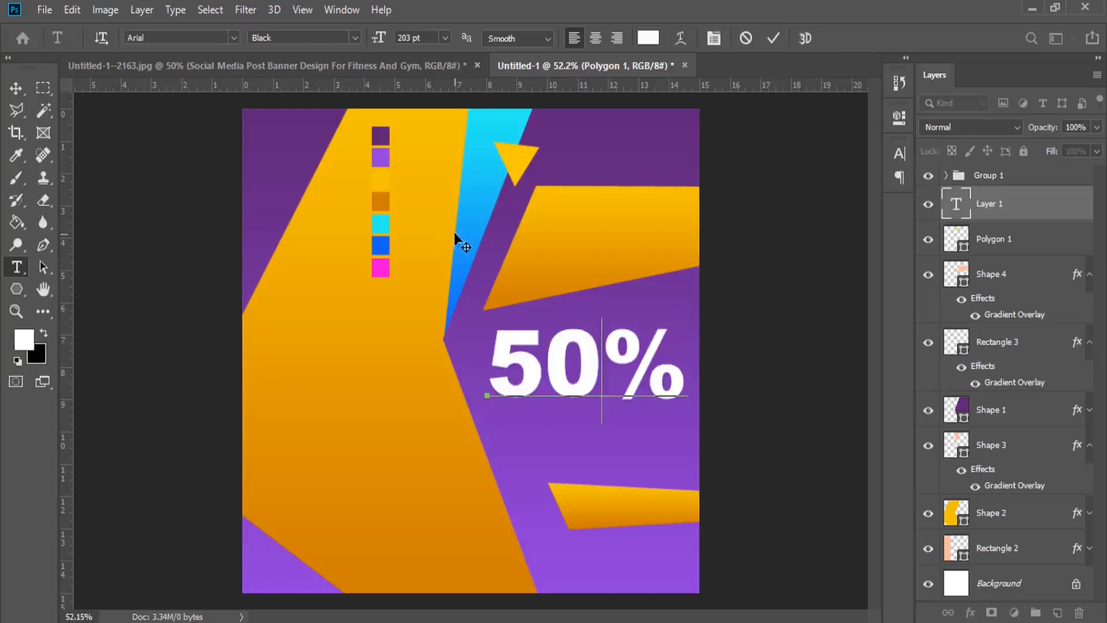
{"action": "left_click", "coordinate": [17, 87]}
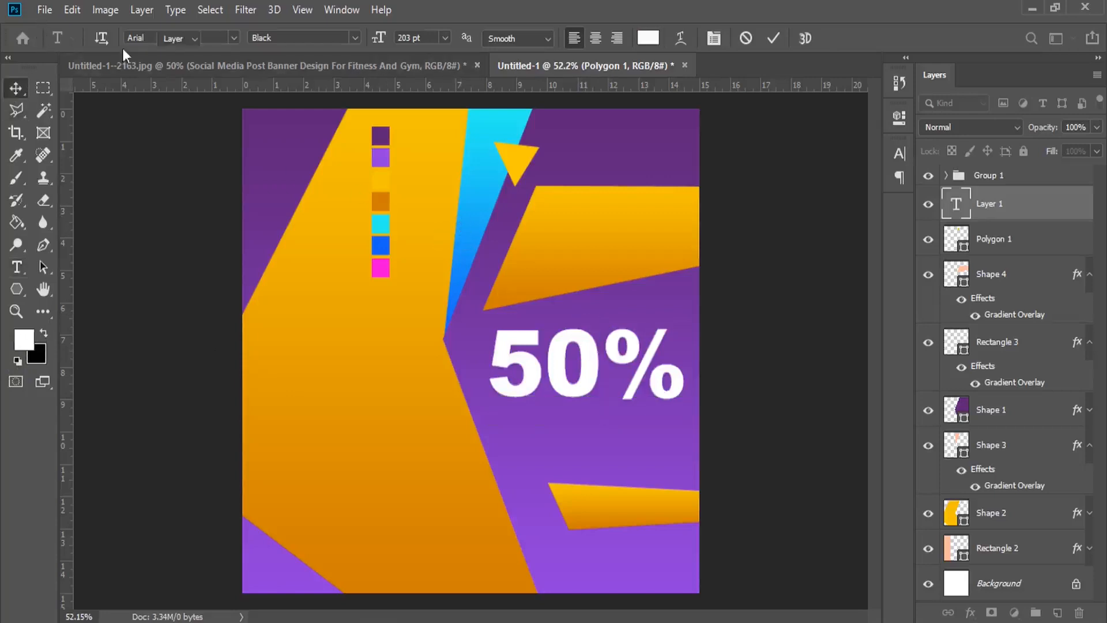
Narrow the "50%" text to about 96% width, rotate it about -10°, and position it just below the four-sided shape
{"action": "left_click", "coordinate": [72, 10]}
{"action": "left_click", "coordinate": [138, 378]}
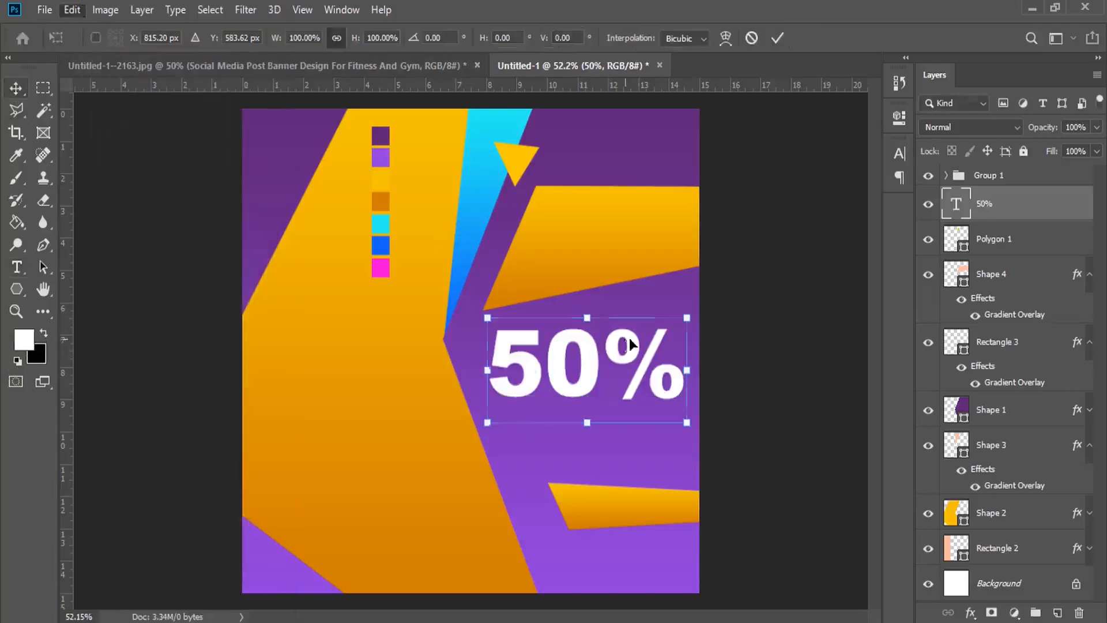
{"action": "left_click_drag", "start_coordinate": [689, 370], "coordinate": [679, 371]}
{"action": "left_click_drag", "start_coordinate": [695, 321], "coordinate": [682, 307]}
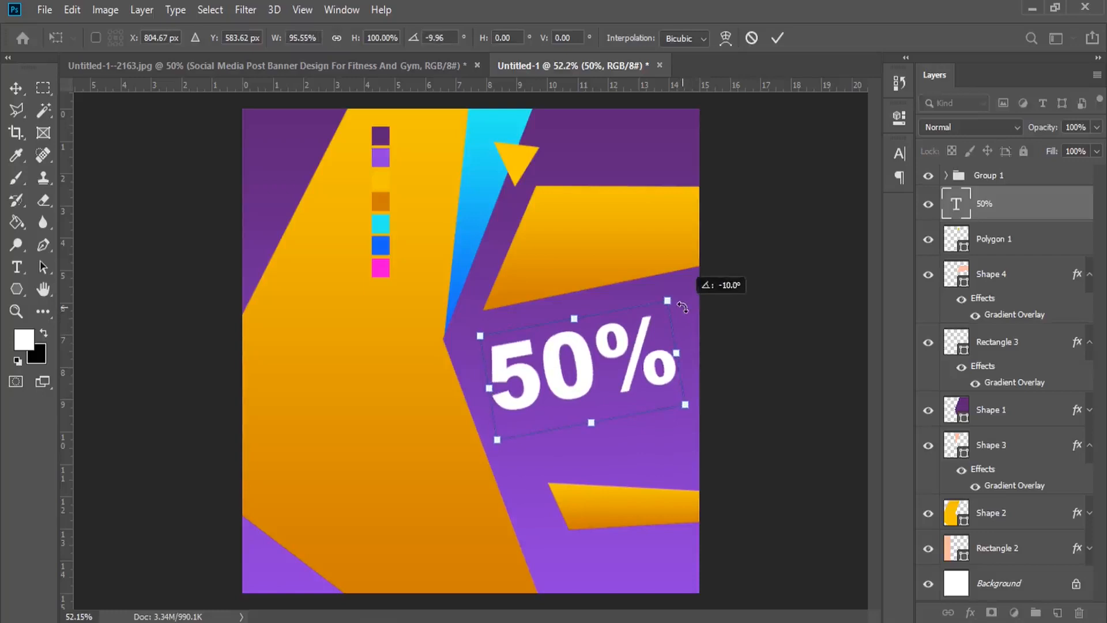
{"action": "left_click_drag", "start_coordinate": [559, 362], "coordinate": [561, 354]}
{"action": "key", "text": "Return"}
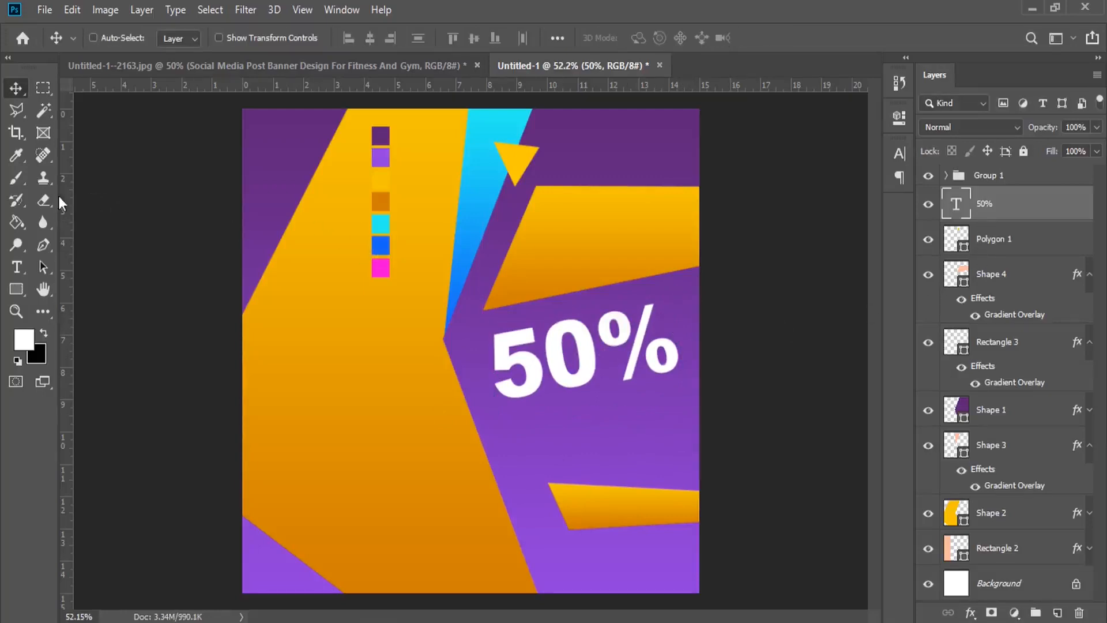
Switch to the WordPad document and copy the opening words "Lorem Ipsum is simply"
{"action": "left_click", "coordinate": [17, 266]}
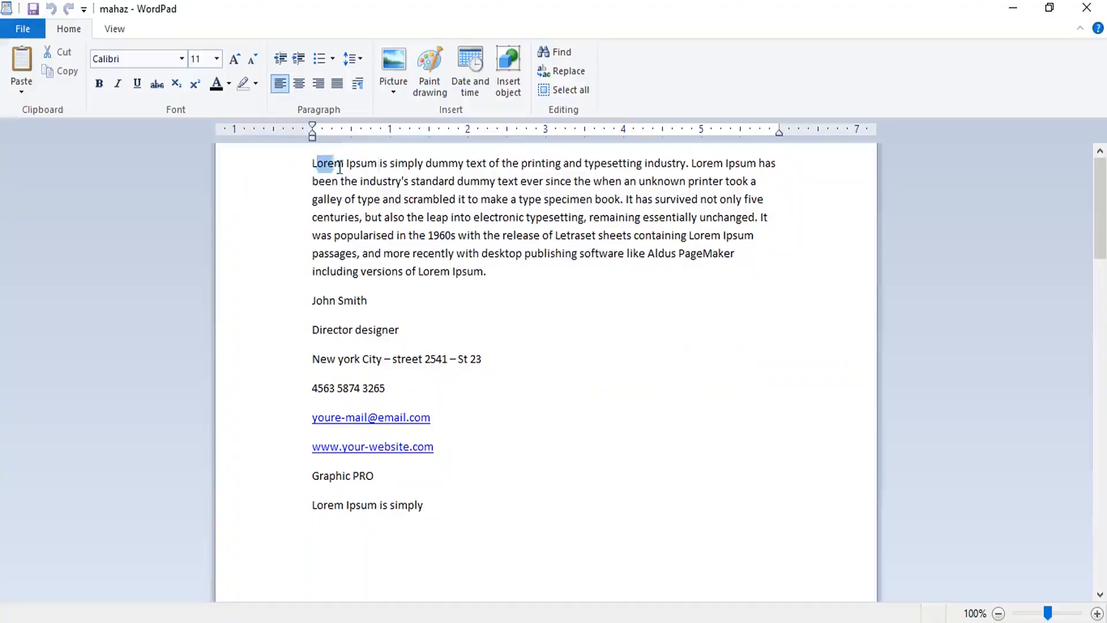
{"action": "left_click_drag", "start_coordinate": [331, 166], "coordinate": [402, 169]}
{"action": "left_click", "coordinate": [64, 75]}
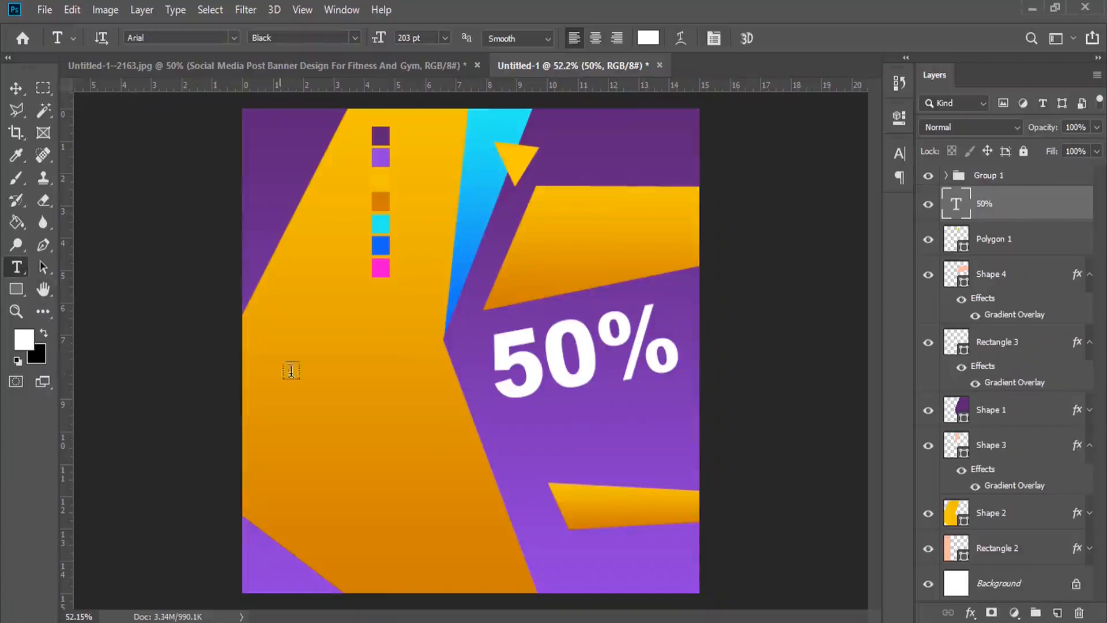
Switch back to Photoshop and start a white Arial Regular text line at 26 pt below "50%"
{"action": "left_click", "coordinate": [16, 88]}
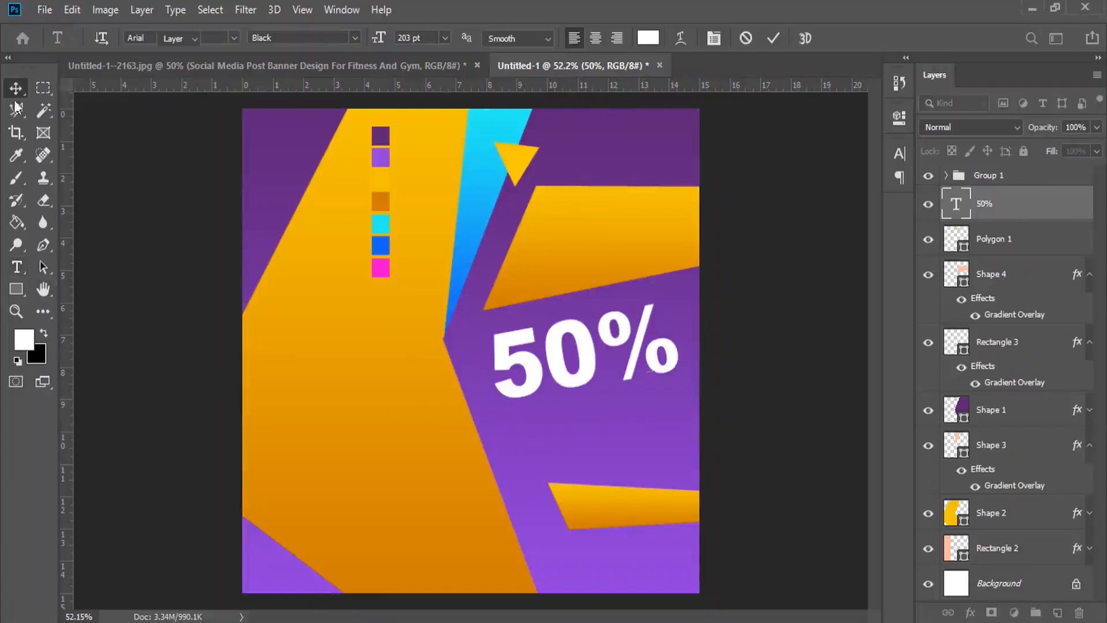
{"action": "left_click", "coordinate": [20, 274]}
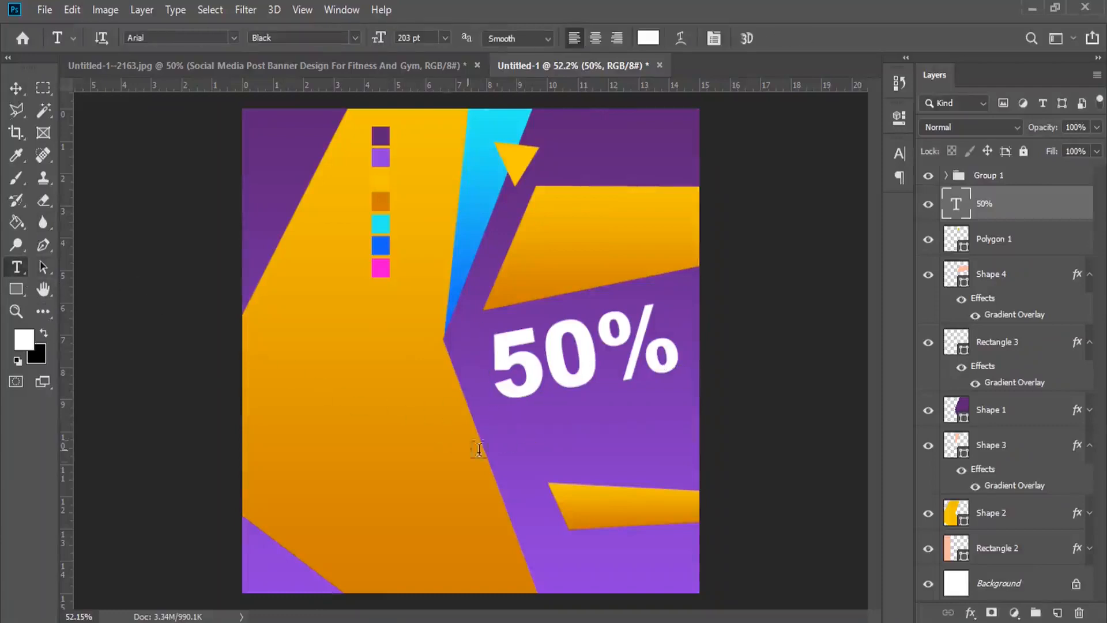
{"action": "left_click", "coordinate": [523, 436]}
{"action": "left_click_drag", "start_coordinate": [376, 38], "coordinate": [251, 51]}
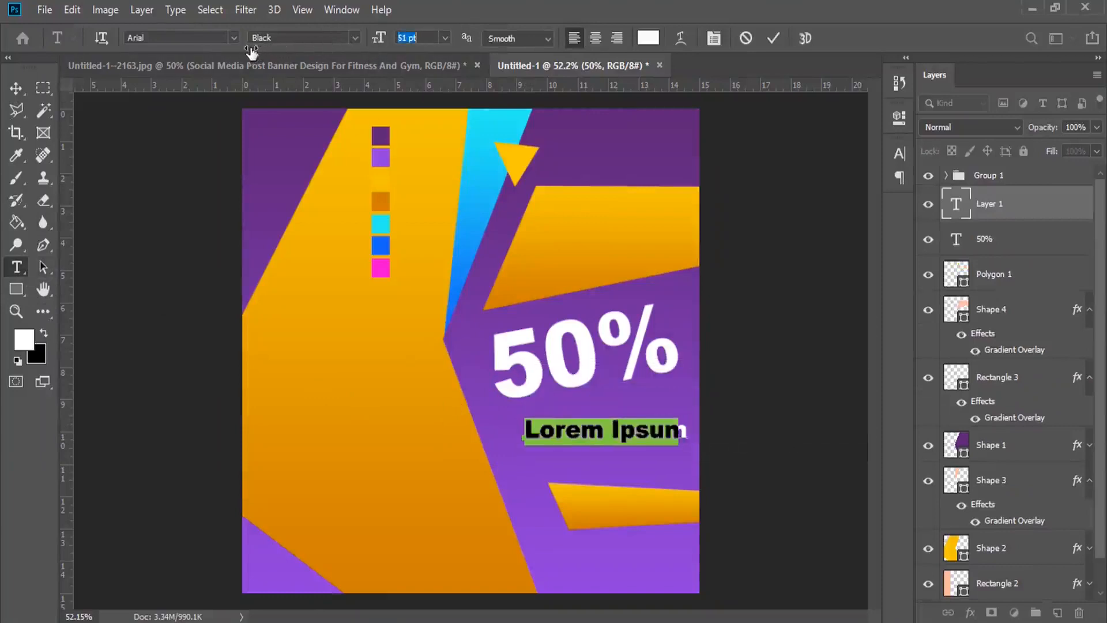
{"action": "left_click", "coordinate": [357, 37]}
{"action": "left_click", "coordinate": [323, 51]}
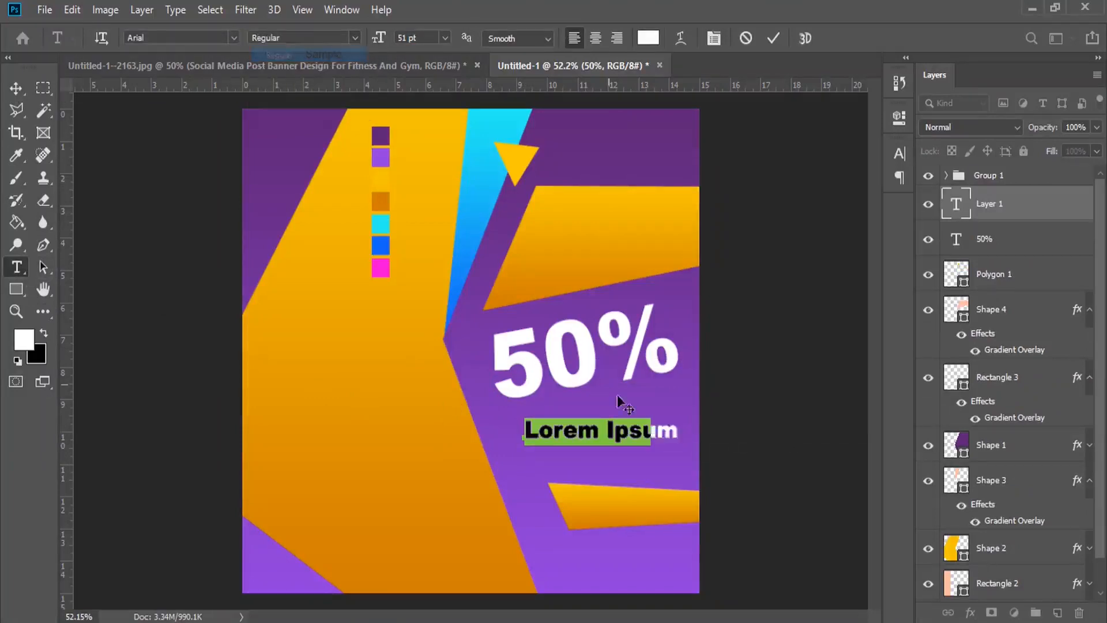
{"action": "left_click_drag", "start_coordinate": [380, 38], "coordinate": [362, 46]}
Replace the placeholder with the copied "Lorem Ipsum is simply" and set the line's size to 37 pt
{"action": "right_click", "coordinate": [575, 437]}
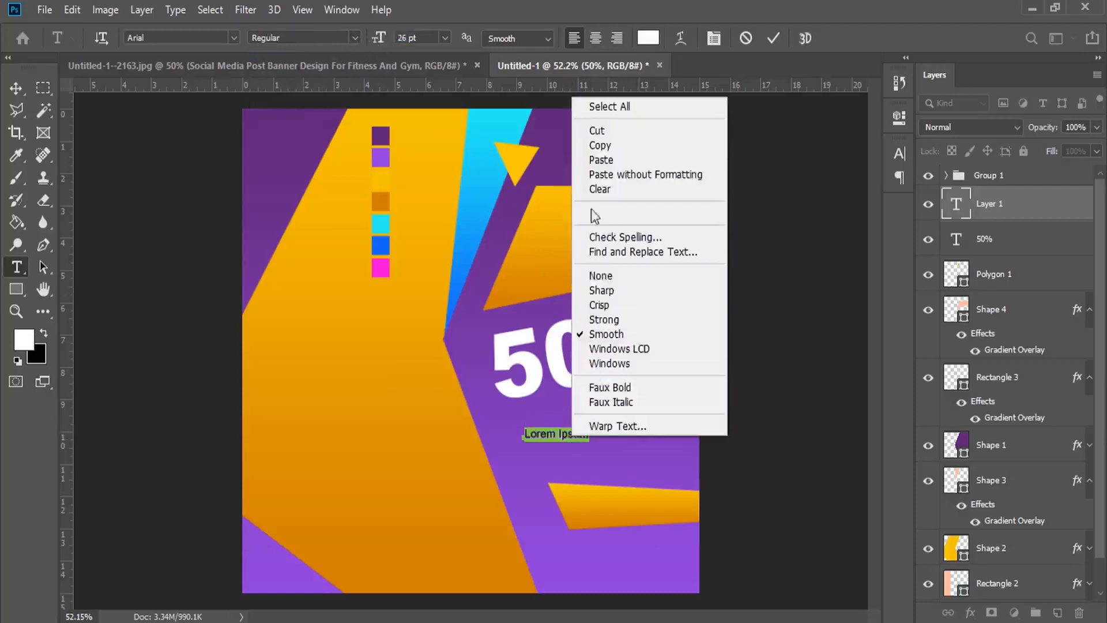
{"action": "left_click", "coordinate": [594, 151]}
{"action": "key", "text": "ctrl+a"}
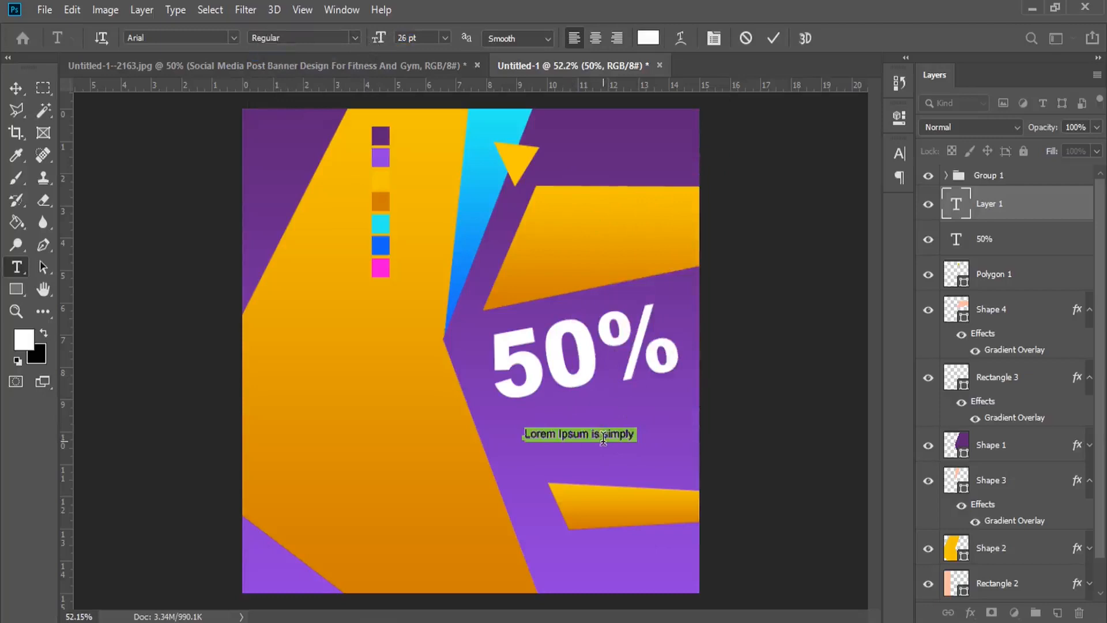
{"action": "left_click_drag", "start_coordinate": [375, 38], "coordinate": [383, 39]}
{"action": "left_click", "coordinate": [20, 83]}
Transform the "Lorem Ipsum is simply" line to slant parallel to "50%" and place it directly beneath those digits
{"action": "left_click", "coordinate": [72, 10]}
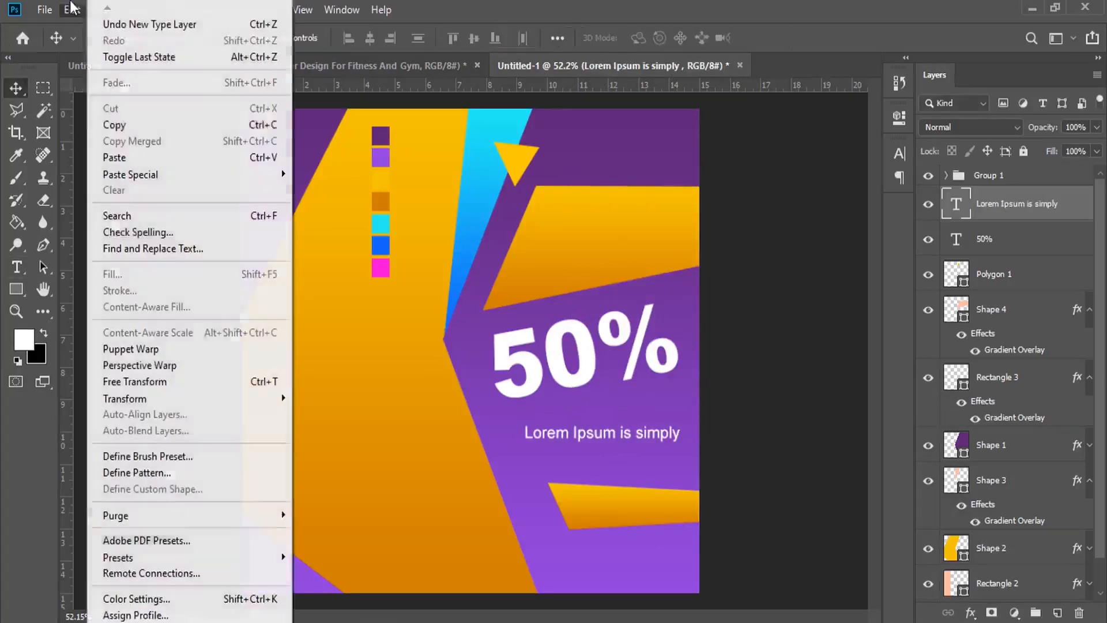
{"action": "left_click", "coordinate": [251, 380]}
{"action": "left_click_drag", "start_coordinate": [706, 430], "coordinate": [623, 404]}
{"action": "key", "text": "Return"}
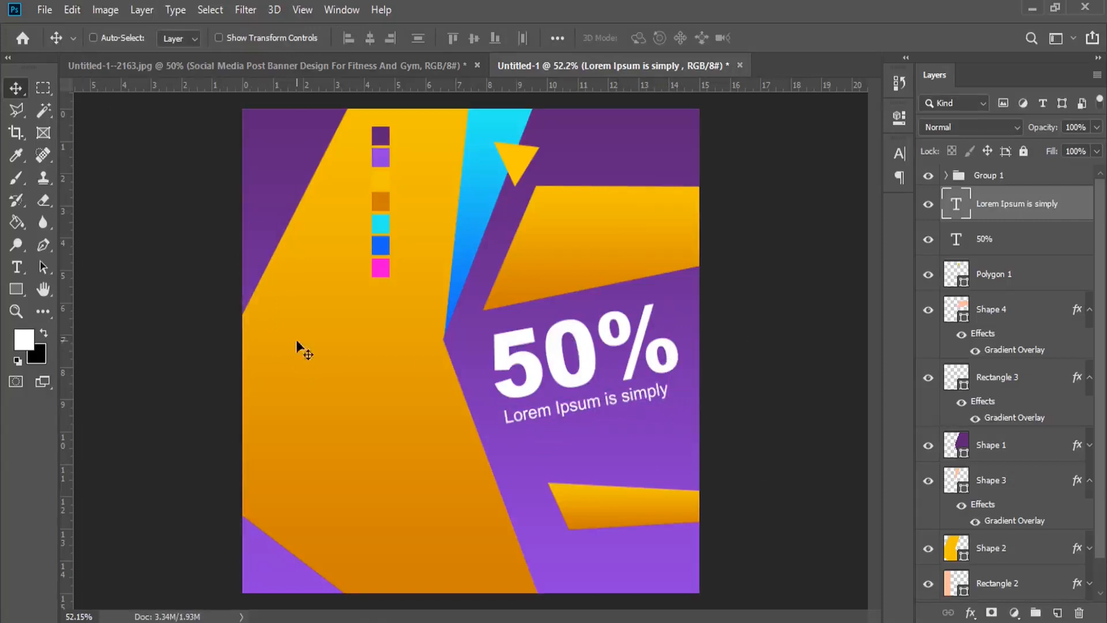
Add the text "BIG SALE" in white 37 pt Arial Regular on the four-sided yellow-orange shape
{"action": "left_click", "coordinate": [16, 267]}
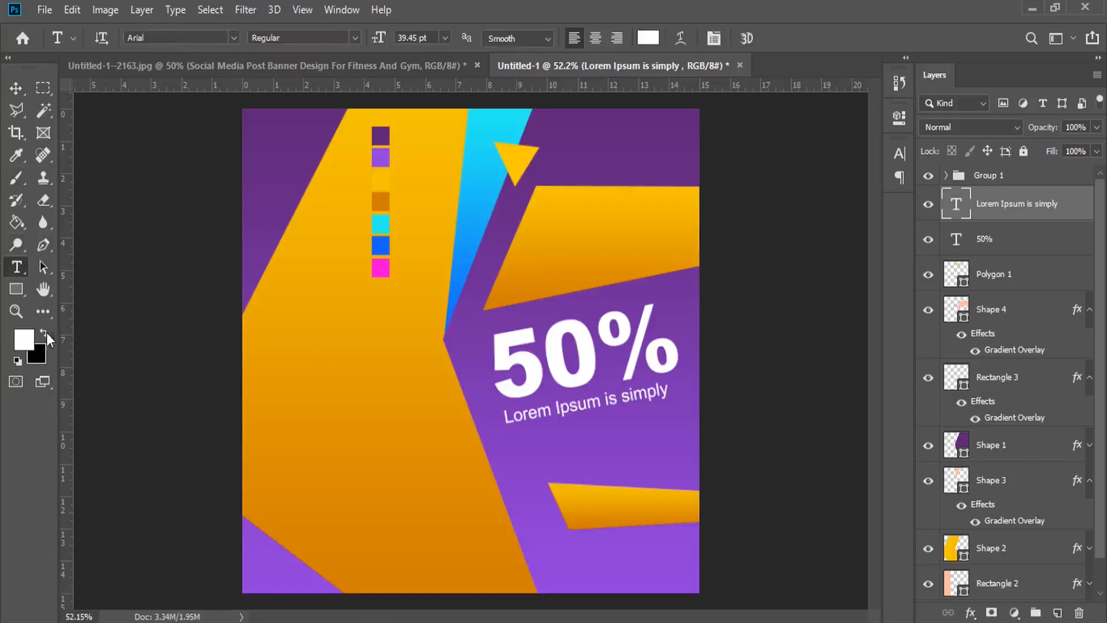
{"action": "left_click", "coordinate": [560, 248]}
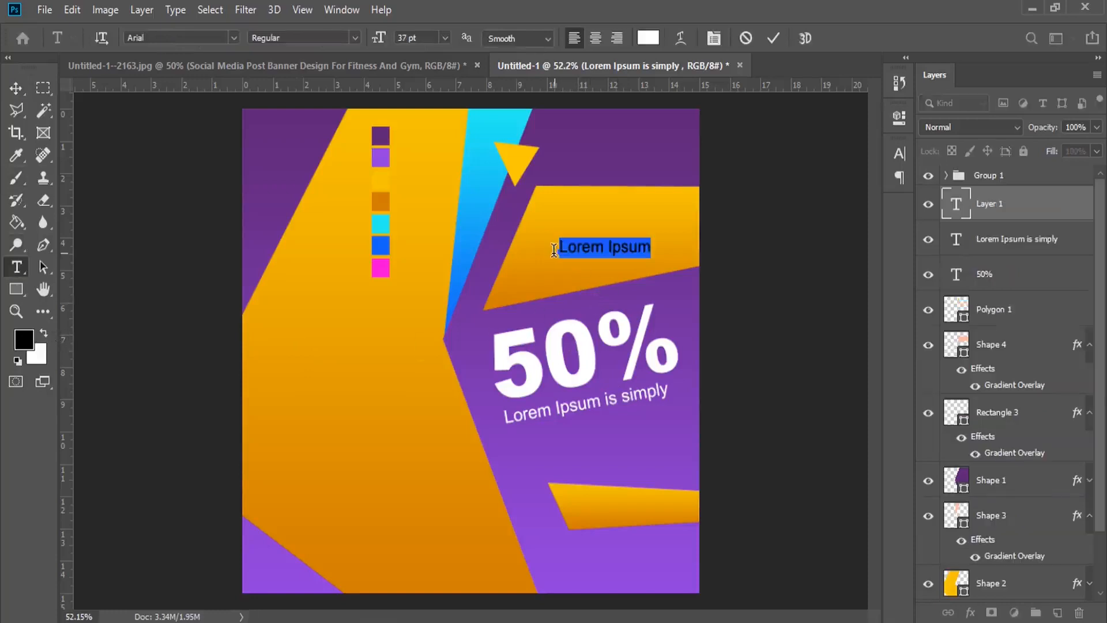
{"action": "type", "text": "bg"}
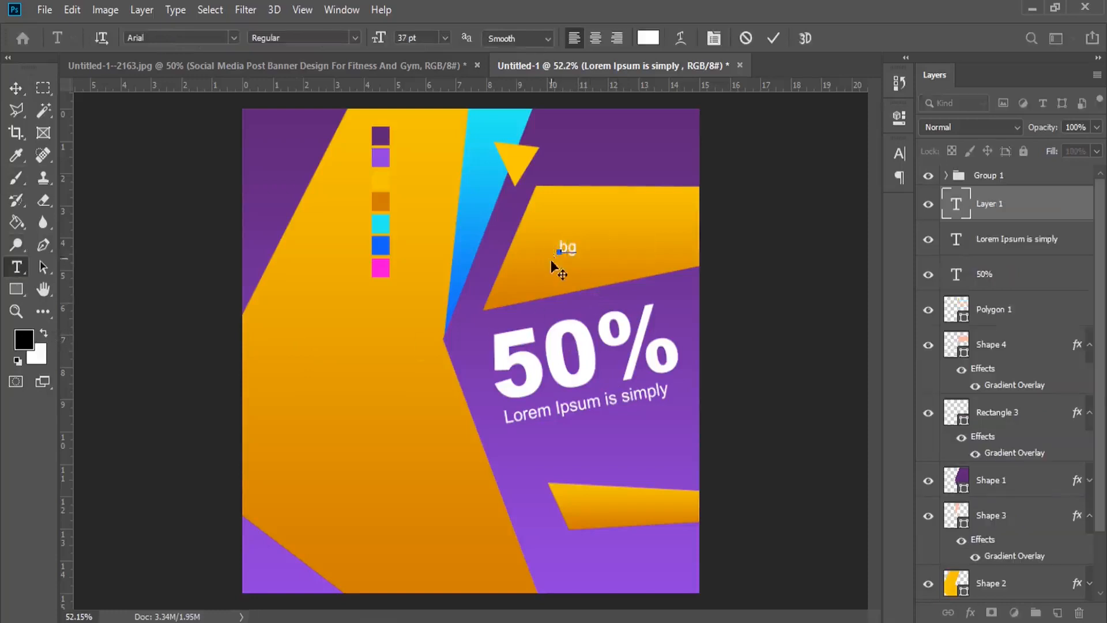
{"action": "double_click", "coordinate": [566, 249]}
{"action": "type", "text": "BIG SALE"}
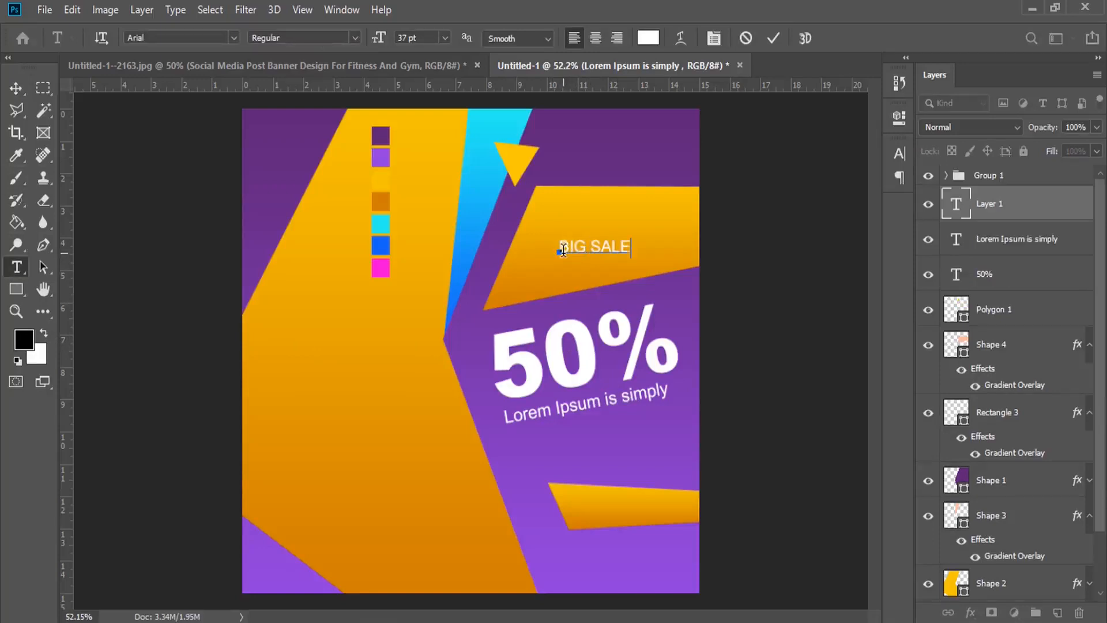
Set the "BIG SALE" text to Arial Black and enlarge it to span most of the four-sided shape
{"action": "triple_click", "coordinate": [576, 247]}
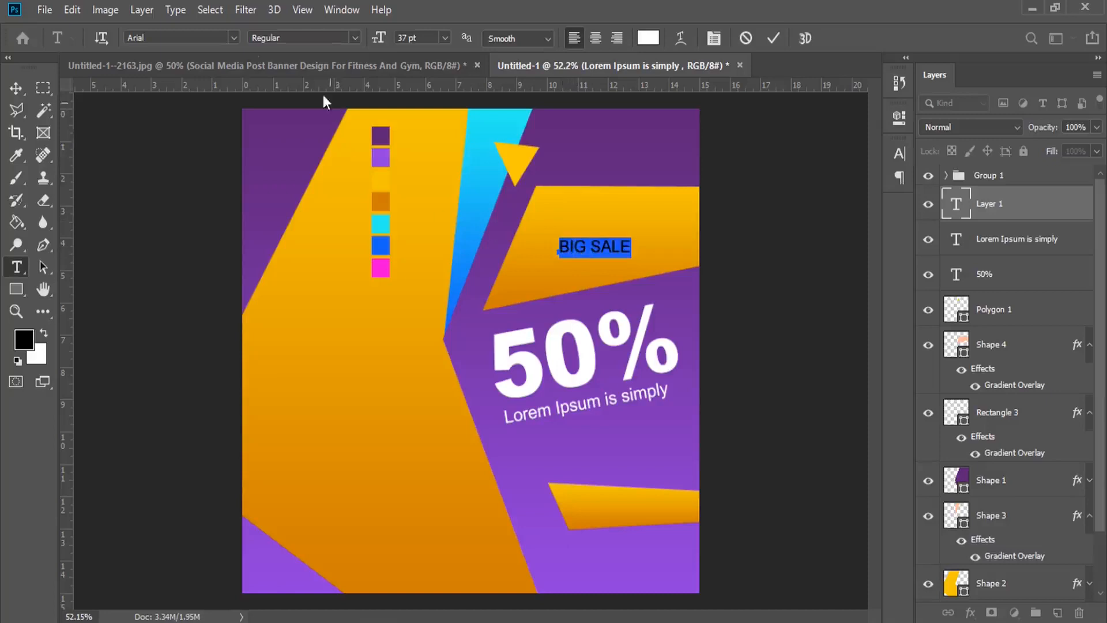
{"action": "left_click", "coordinate": [235, 38]}
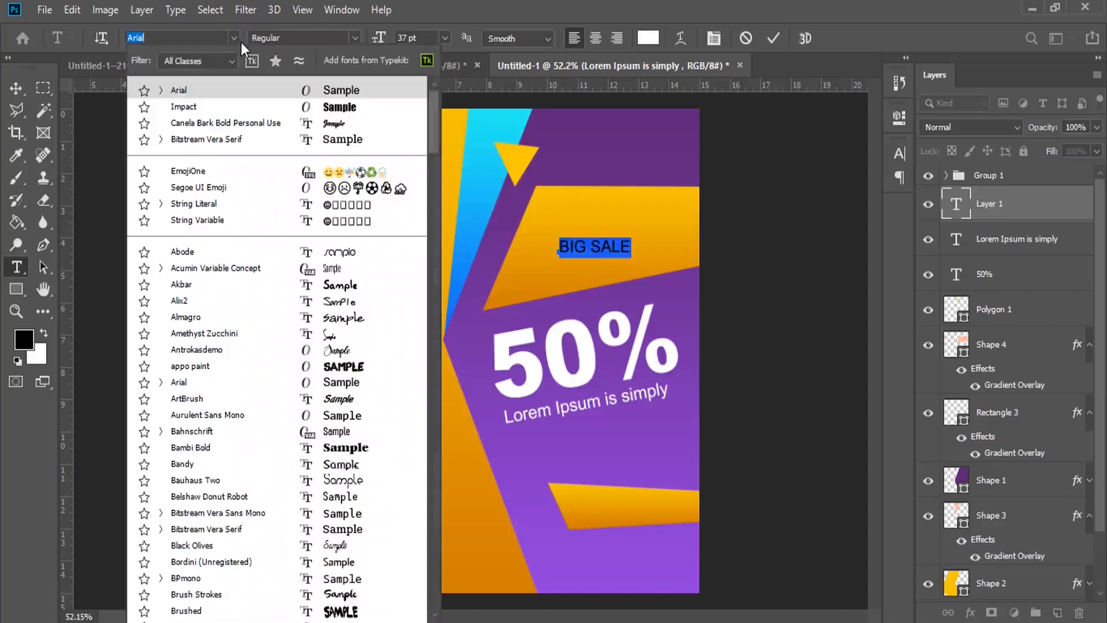
{"action": "left_click", "coordinate": [197, 90]}
{"action": "left_click", "coordinate": [353, 37]}
{"action": "left_click", "coordinate": [323, 109]}
{"action": "left_click_drag", "start_coordinate": [381, 38], "coordinate": [422, 41]}
Move "BIG SALE" onto the four-sided shape, narrow it to about 88% width and rotate it about -11.7° parallel to "50%"
{"action": "left_click", "coordinate": [16, 87]}
{"action": "left_click_drag", "start_coordinate": [627, 237], "coordinate": [582, 253]}
{"action": "left_click", "coordinate": [72, 10]}
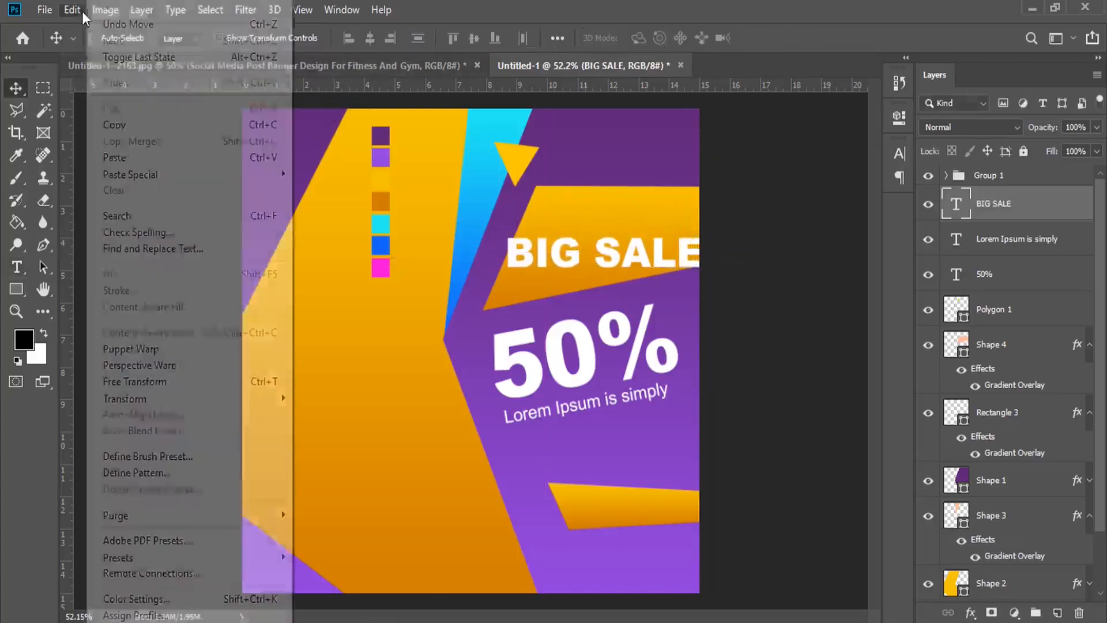
{"action": "left_click", "coordinate": [269, 383]}
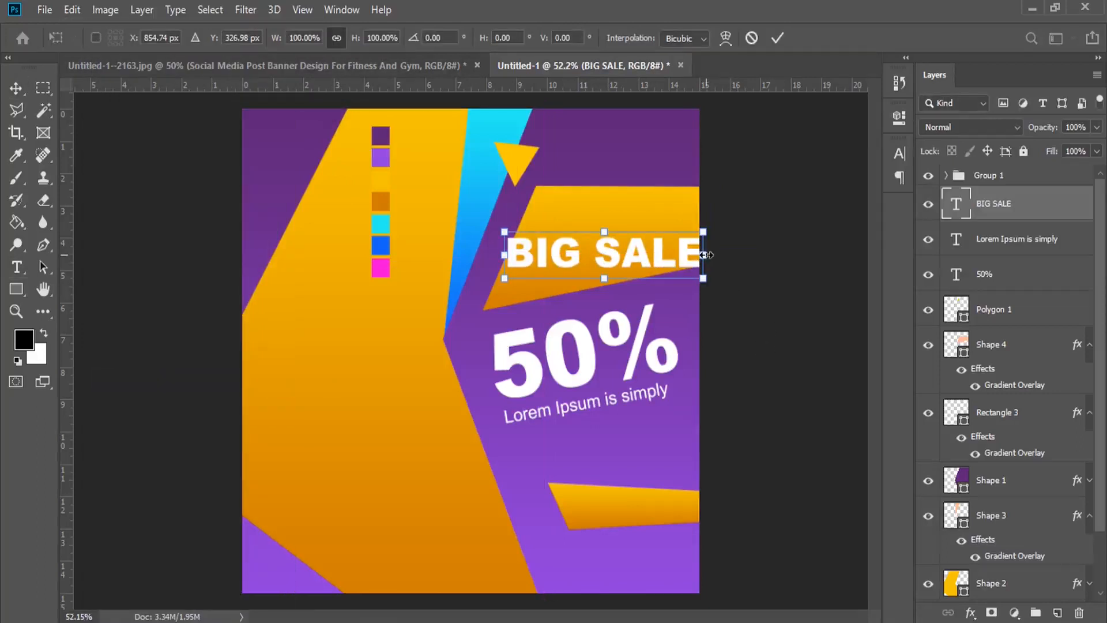
{"action": "left_click_drag", "start_coordinate": [704, 254], "coordinate": [628, 248]}
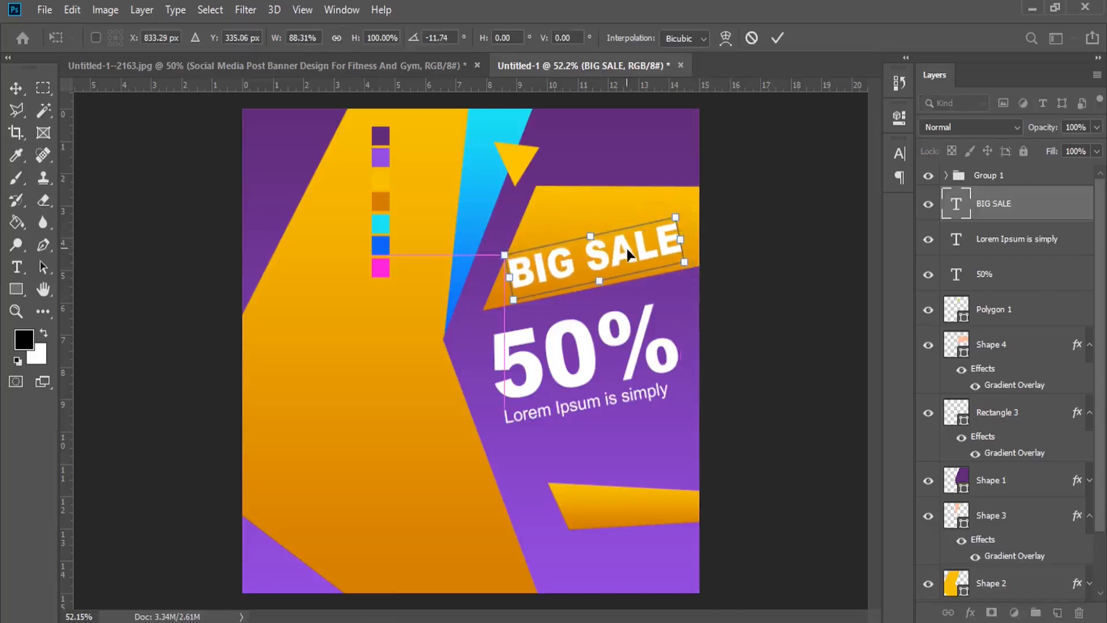
{"action": "key", "text": "Return"}
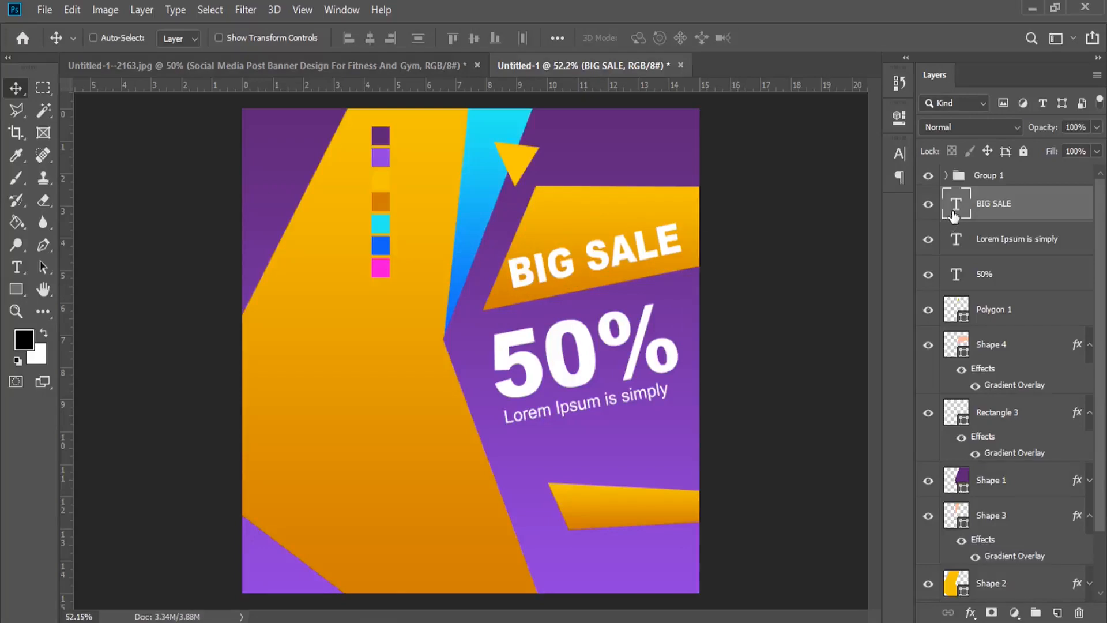
Recolor the "BIG SALE" text black and place a duplicate of it just above the original
{"action": "double_click", "coordinate": [955, 216]}
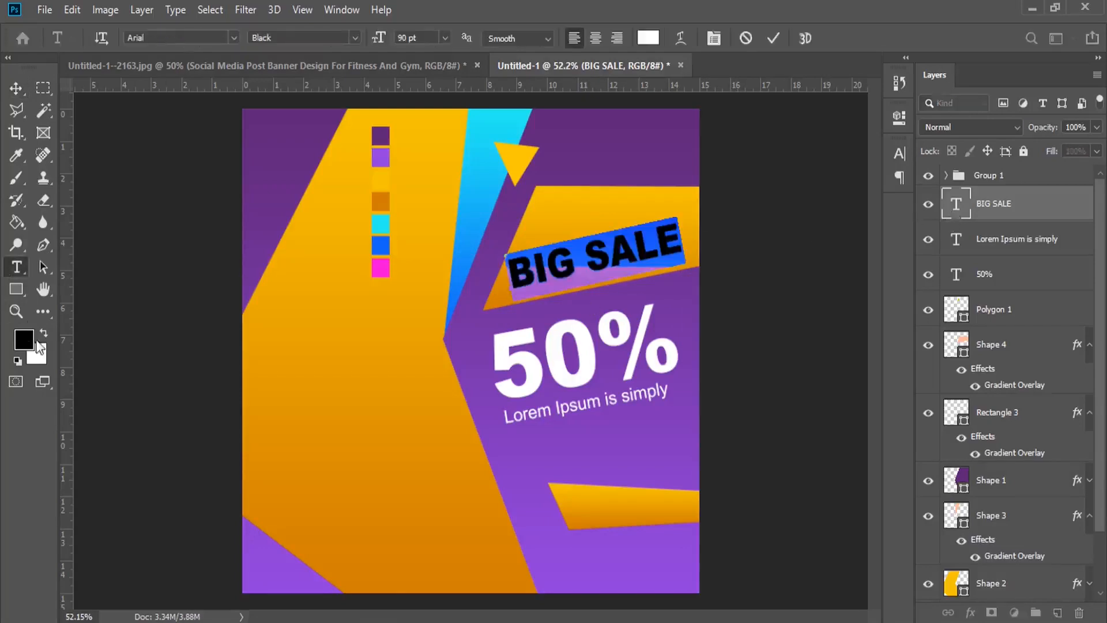
{"action": "key", "text": "alt+BackSpace"}
{"action": "left_click", "coordinate": [18, 91]}
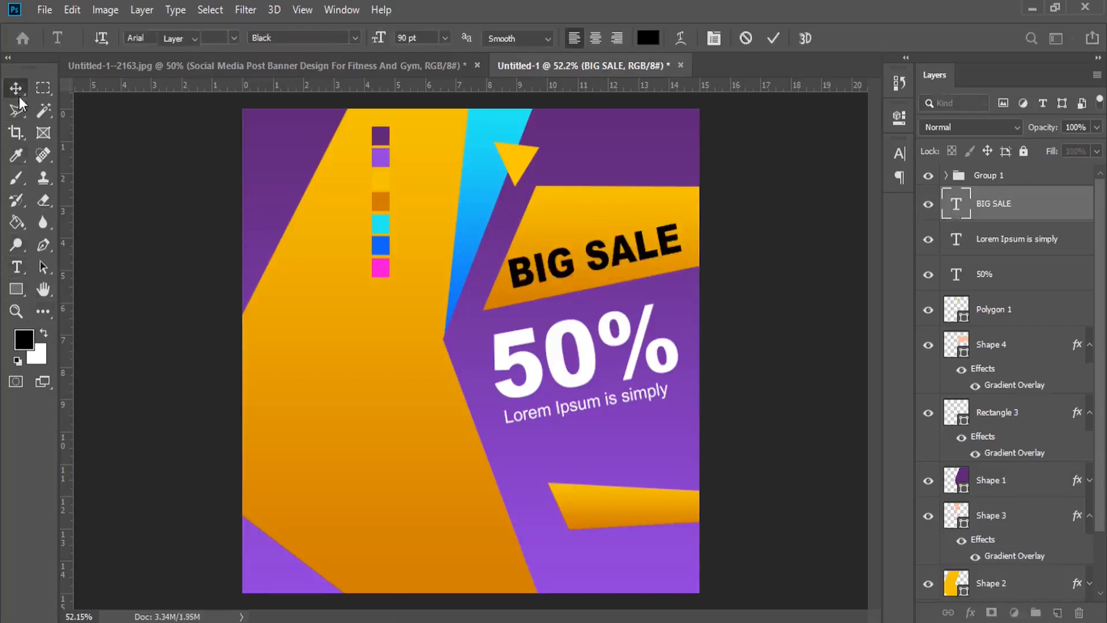
{"action": "left_click_drag", "start_coordinate": [541, 252], "coordinate": [531, 220]}
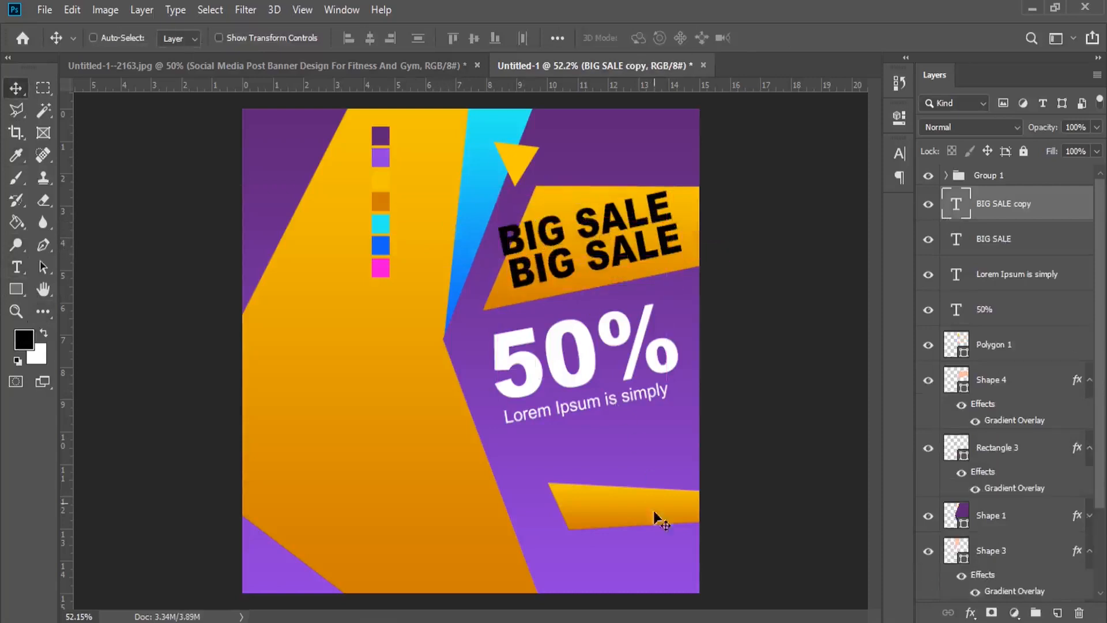
Copy "Lorem Ipsum is simply" from the WordPad document and replace the wording of the upper "BIG SALE" duplicate in Photoshop with it
{"action": "key", "text": "alt+Tab"}
{"action": "right_click", "coordinate": [358, 161]}
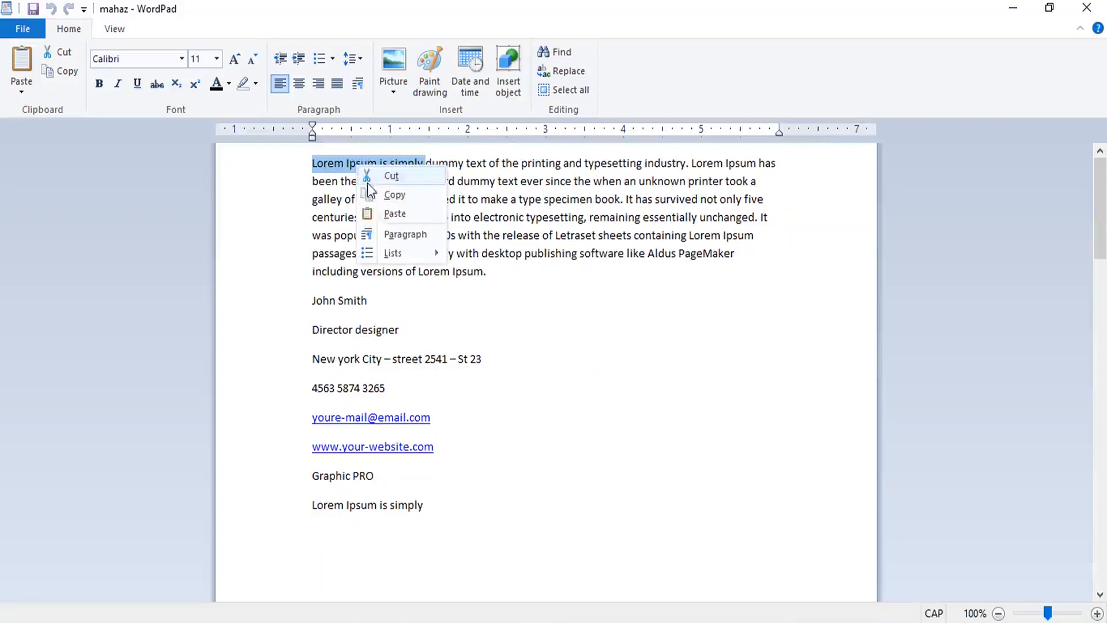
{"action": "left_click", "coordinate": [390, 193]}
{"action": "key", "text": "alt+Tab"}
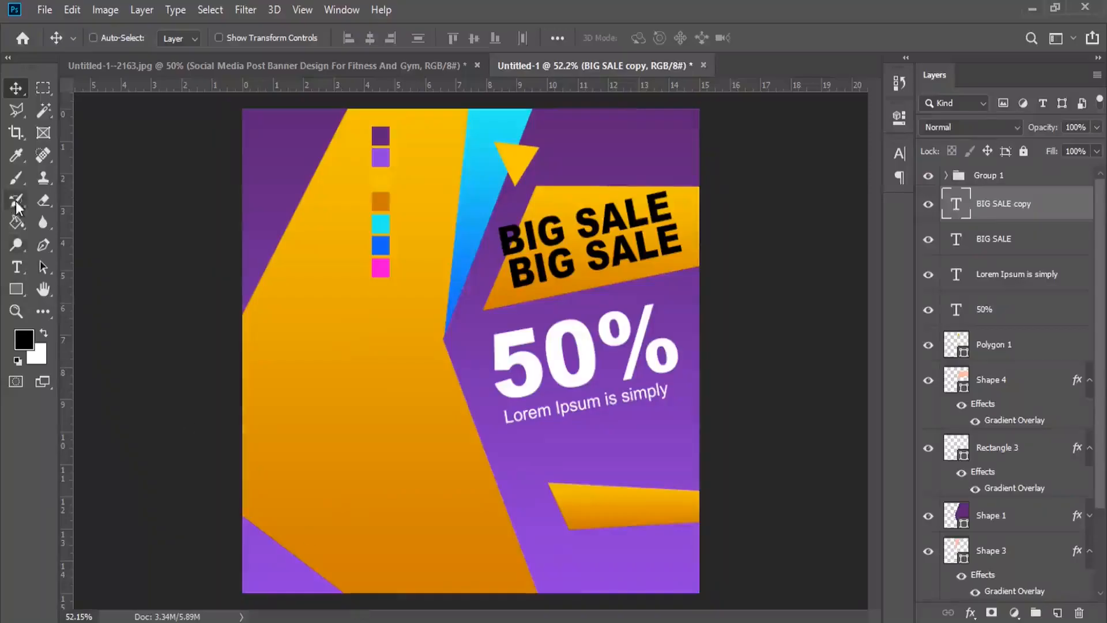
{"action": "left_click", "coordinate": [18, 267]}
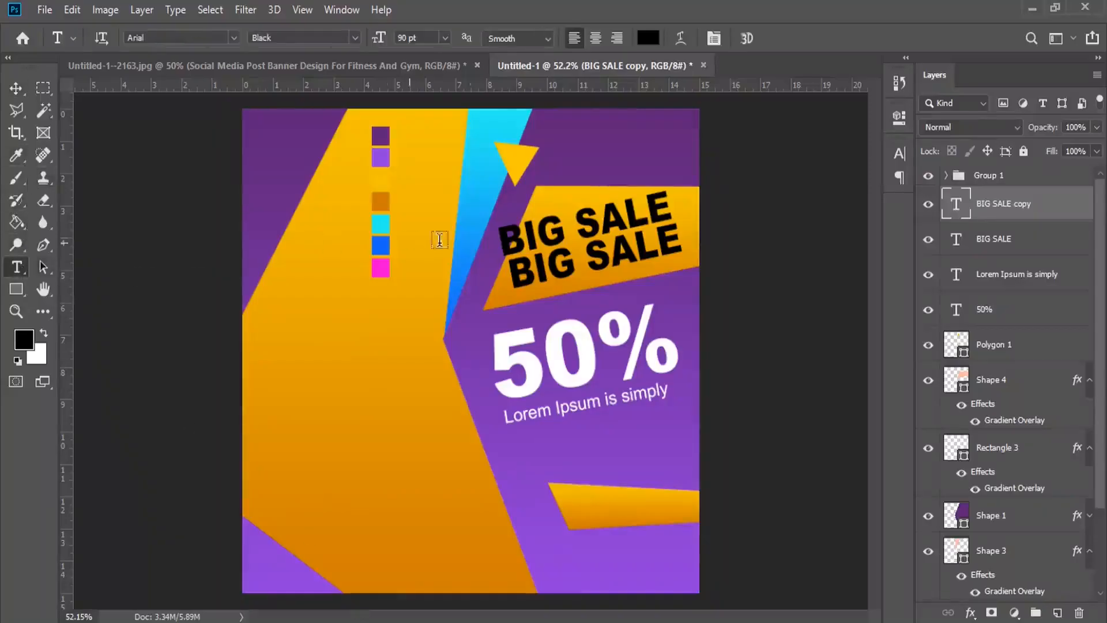
{"action": "triple_click", "coordinate": [558, 225]}
{"action": "right_click", "coordinate": [559, 228]}
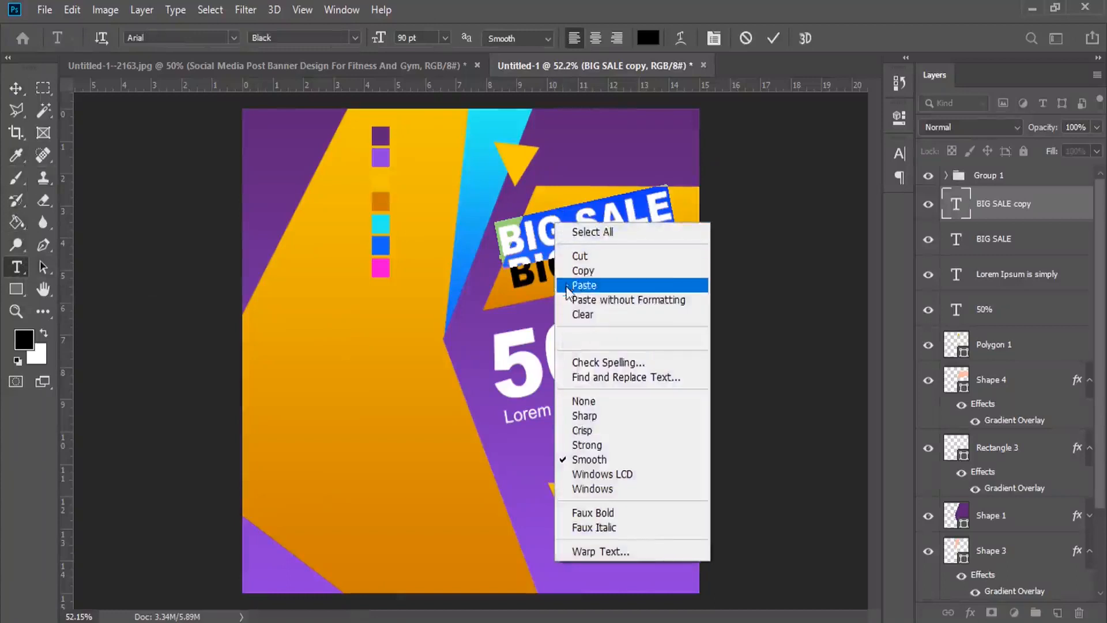
{"action": "left_click", "coordinate": [584, 285]}
Set the pasted black line to Arial Regular at 35 pt and position it directly above "BIG SALE"
{"action": "triple_click", "coordinate": [568, 219]}
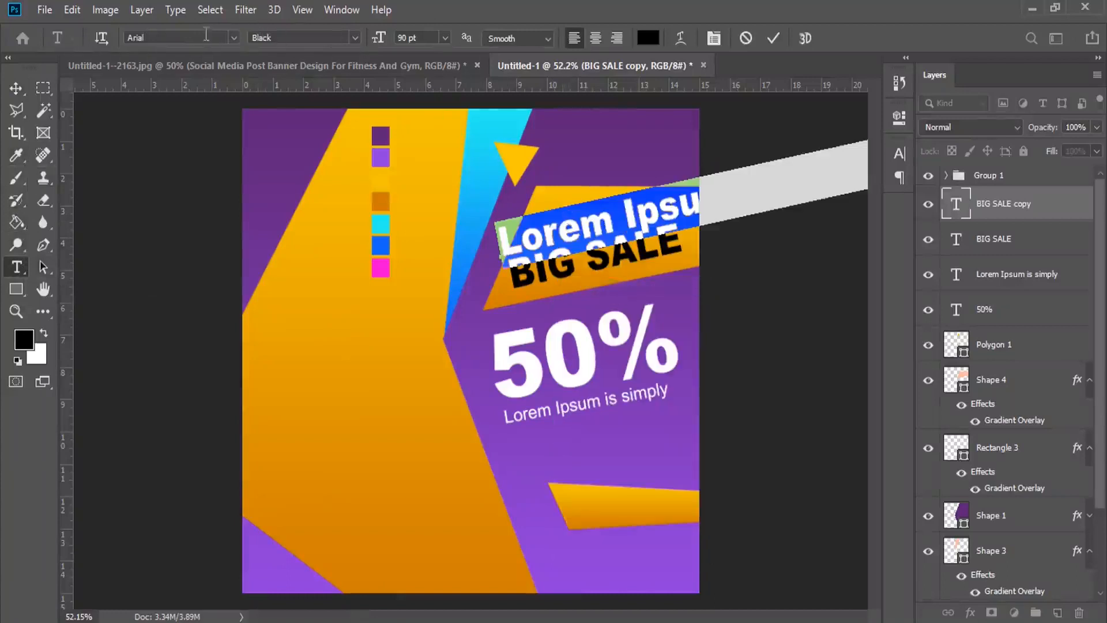
{"action": "left_click", "coordinate": [355, 37]}
{"action": "left_click", "coordinate": [323, 49]}
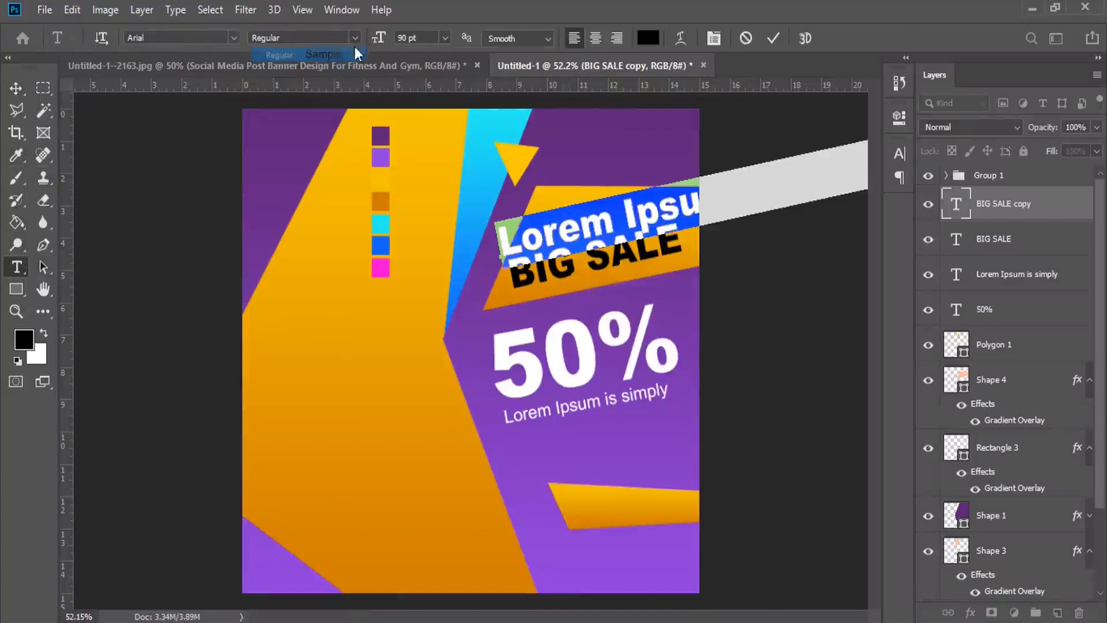
{"action": "left_click_drag", "start_coordinate": [379, 39], "coordinate": [338, 46]}
{"action": "left_click_drag", "start_coordinate": [533, 202], "coordinate": [549, 193]}
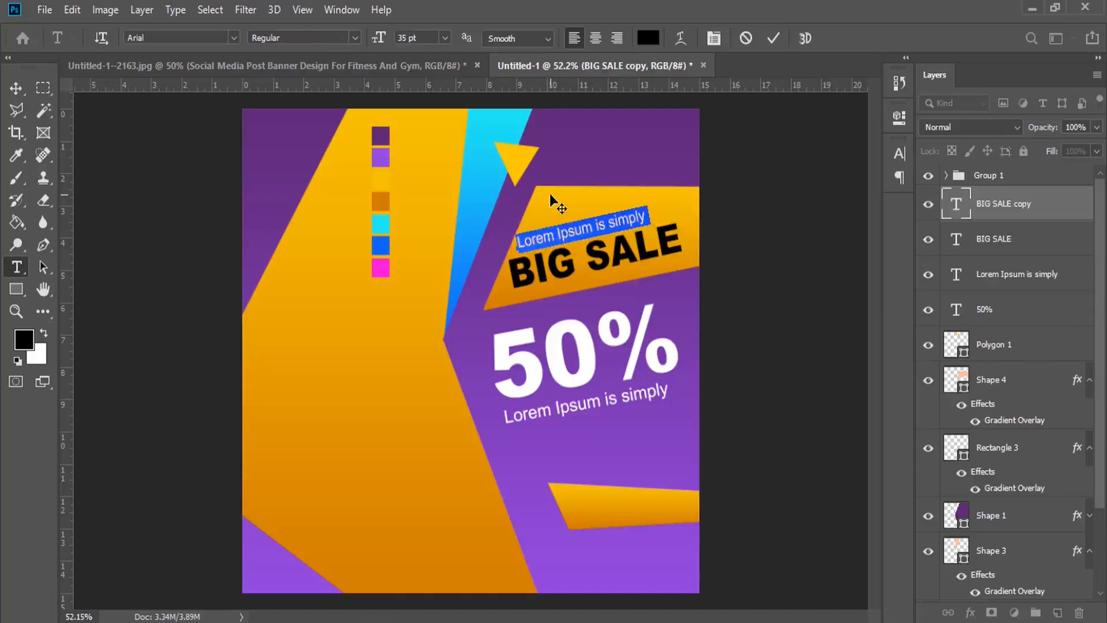
{"action": "left_click", "coordinate": [16, 86]}
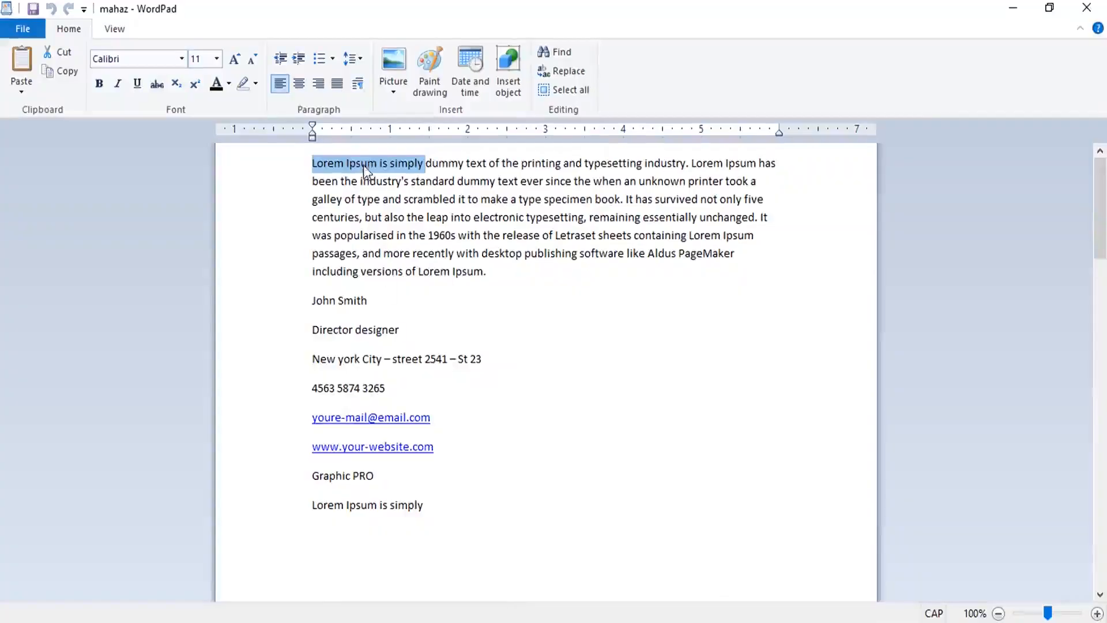
Copy "Lorem Ipsum is simply" from WordPad again and paste it as a new text layer beside the small yellow triangle in Photoshop
{"action": "right_click", "coordinate": [359, 164]}
{"action": "left_click", "coordinate": [383, 194]}
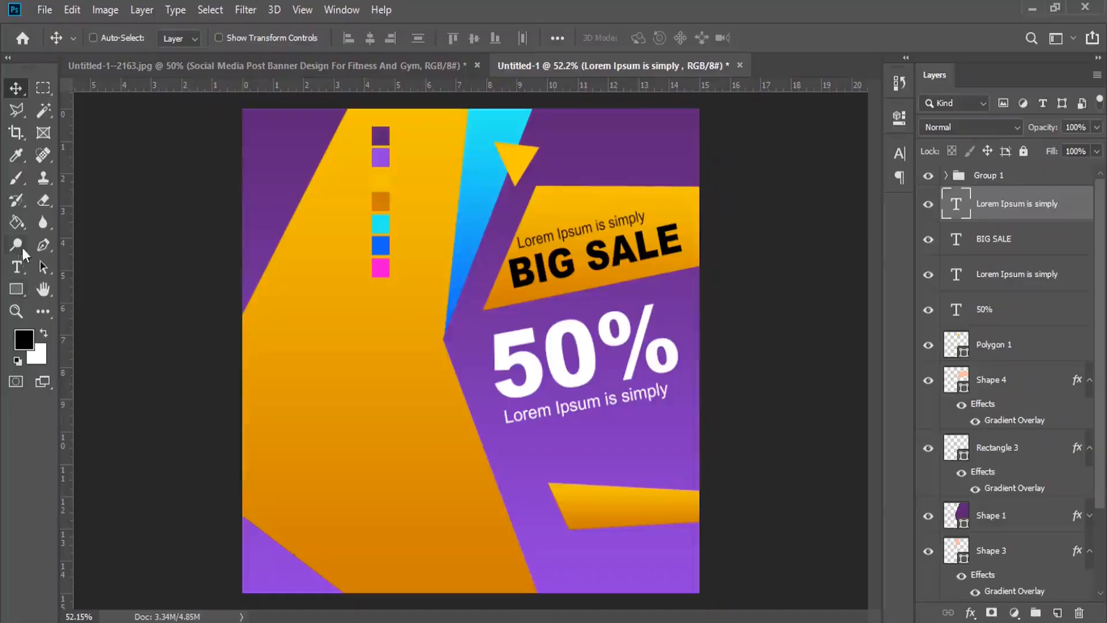
{"action": "left_click", "coordinate": [16, 266]}
{"action": "left_click", "coordinate": [44, 333]}
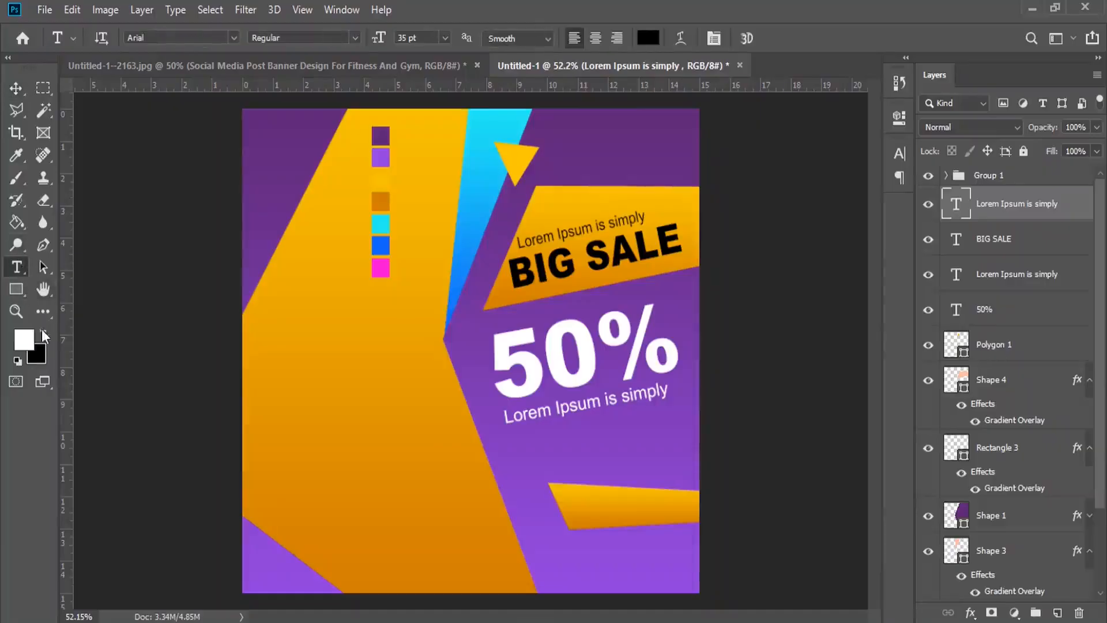
{"action": "left_click", "coordinate": [560, 142]}
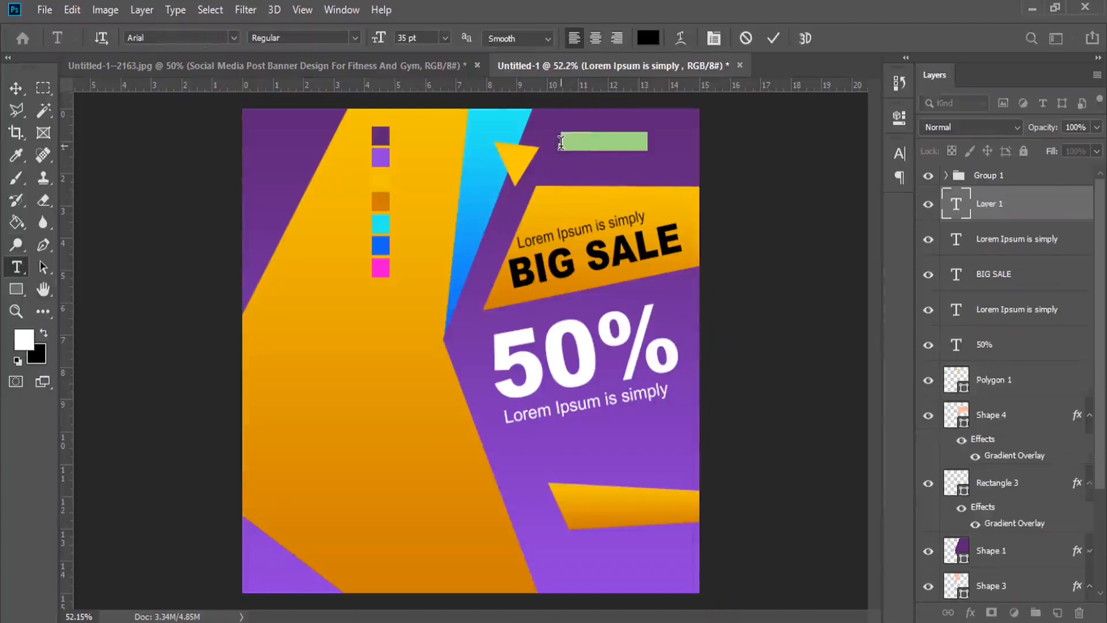
{"action": "right_click", "coordinate": [571, 142]}
{"action": "left_click", "coordinate": [604, 214]}
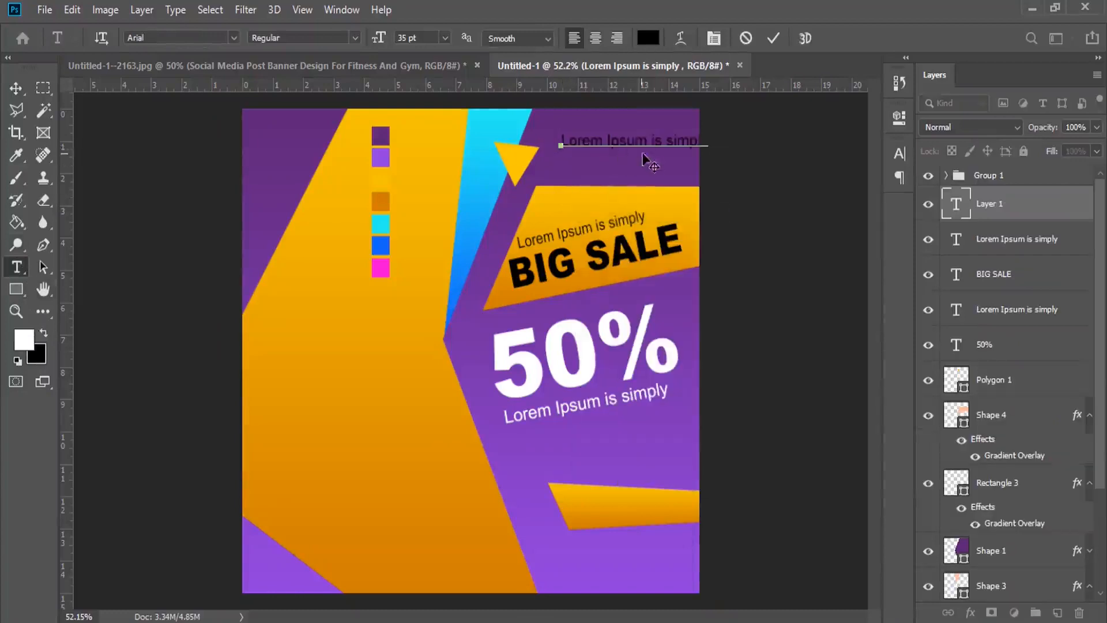
Break the new text into two lines, set it in all caps and shorten its first line to "LOREM IPS"
{"action": "key", "text": "Return"}
{"action": "left_click_drag", "start_coordinate": [639, 159], "coordinate": [551, 139]}
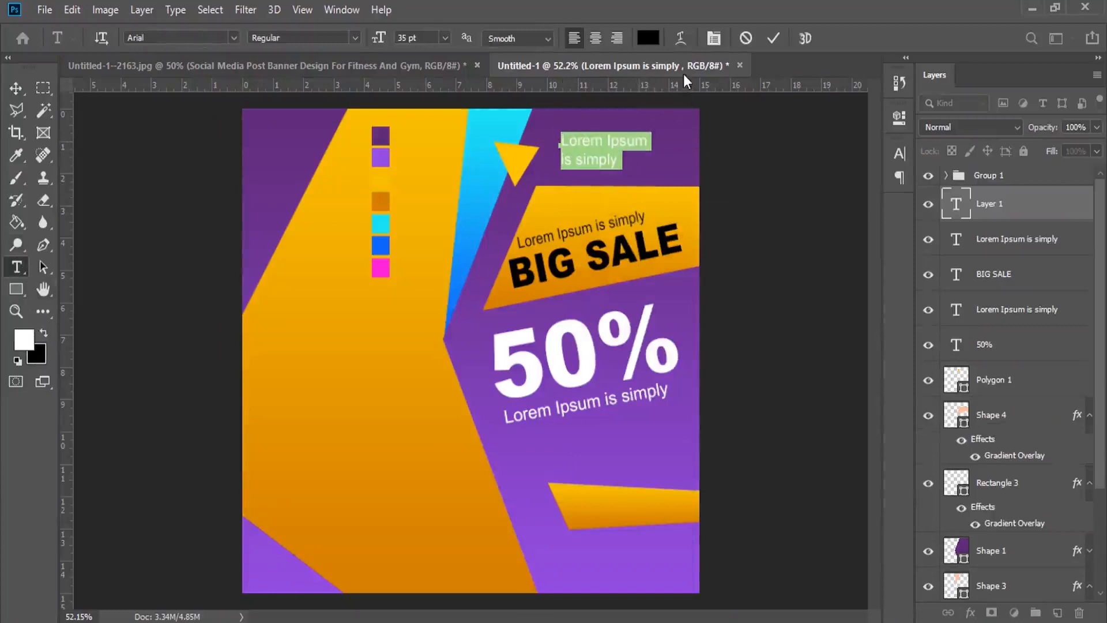
{"action": "left_click", "coordinate": [713, 40]}
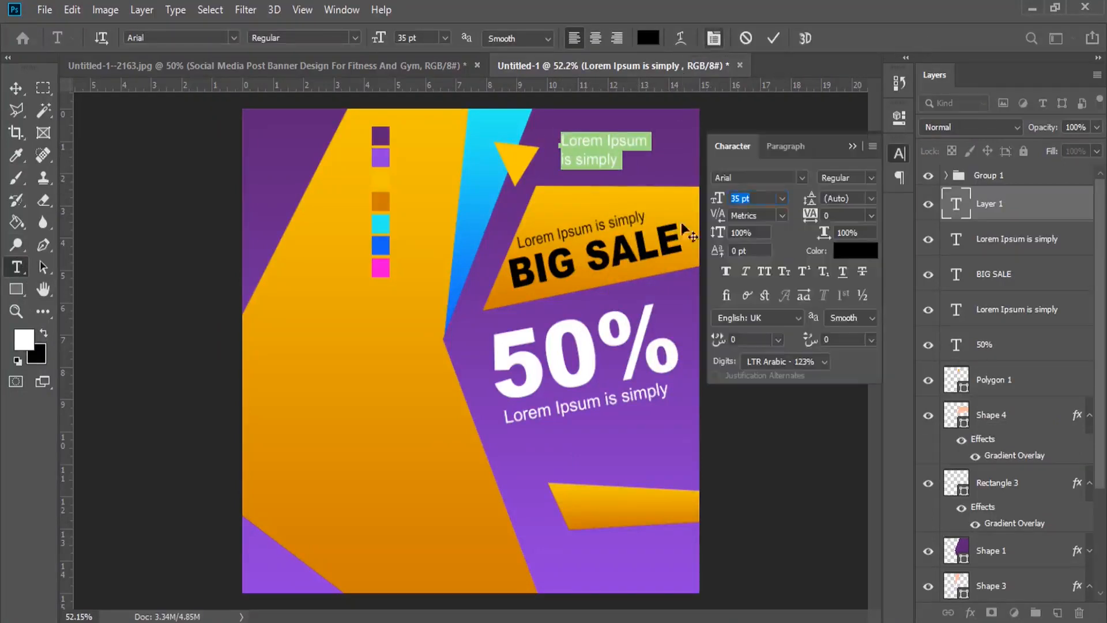
{"action": "left_click", "coordinate": [761, 270]}
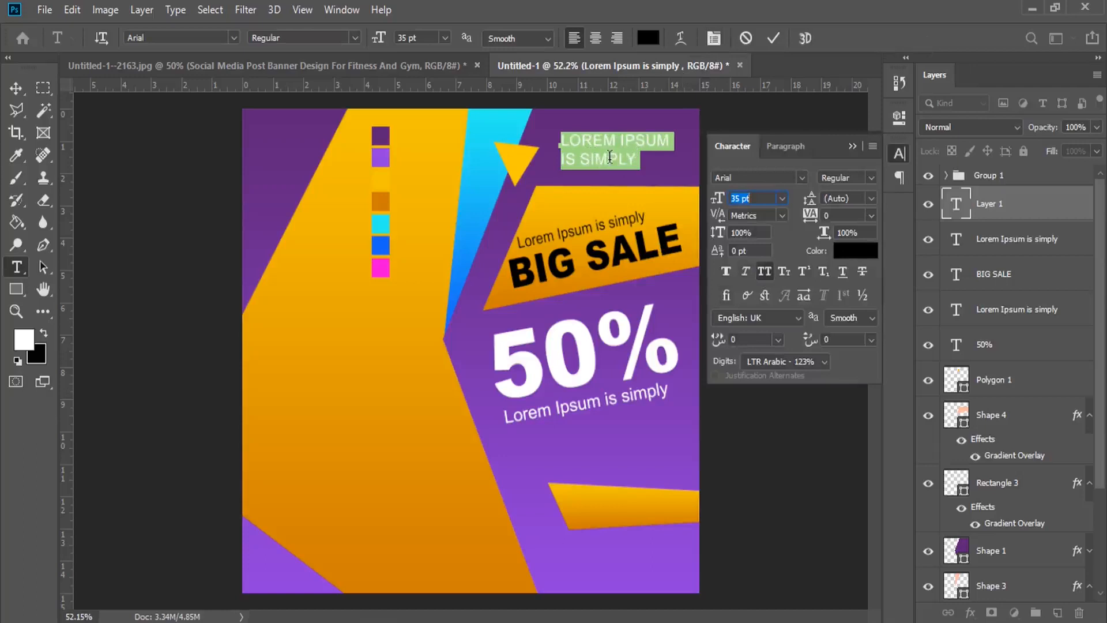
{"action": "left_click_drag", "start_coordinate": [644, 141], "coordinate": [557, 134]}
{"action": "key", "text": "BackSpace"}
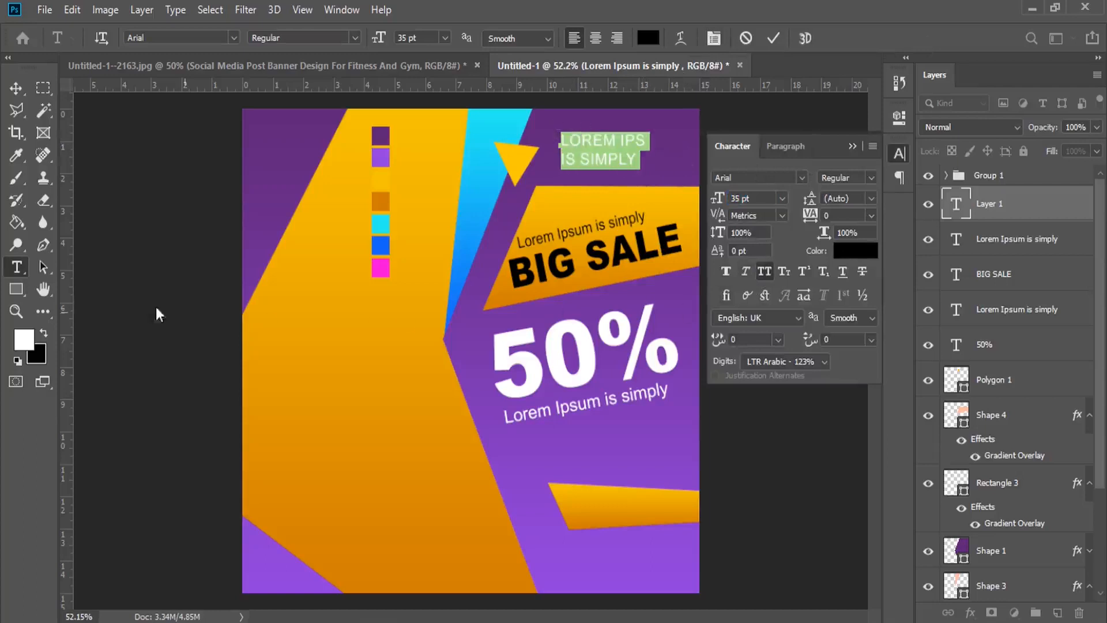
Make the two-line heading white at 50 pt with 48 pt leading and position it above the four-sided shape
{"action": "key", "text": "alt+BackSpace"}
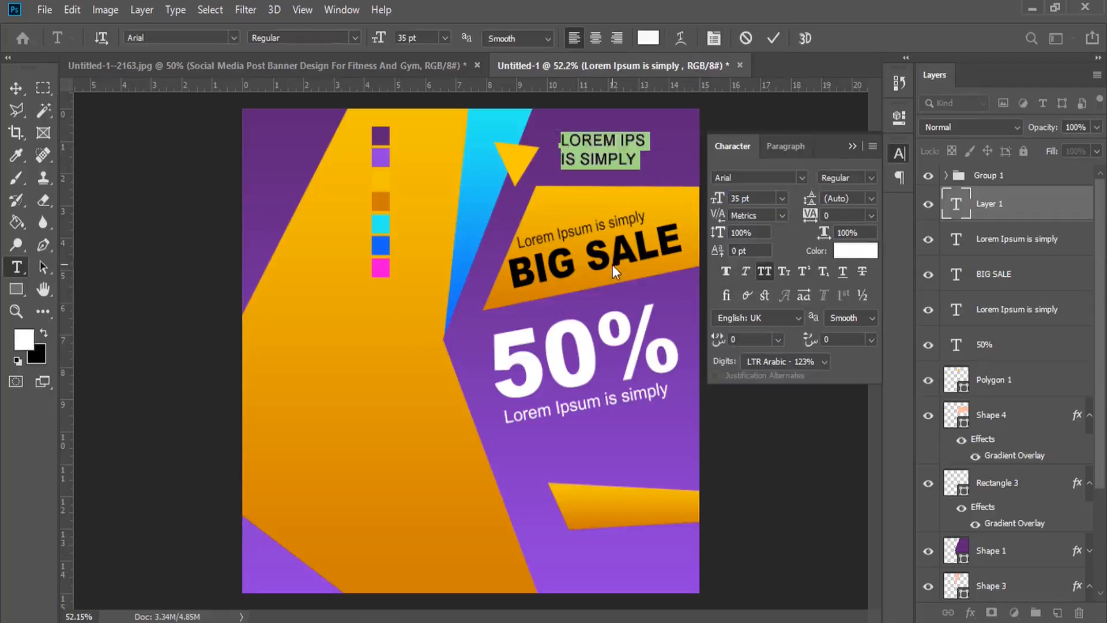
{"action": "left_click_drag", "start_coordinate": [719, 203], "coordinate": [744, 198]}
{"action": "left_click_drag", "start_coordinate": [813, 203], "coordinate": [801, 208]}
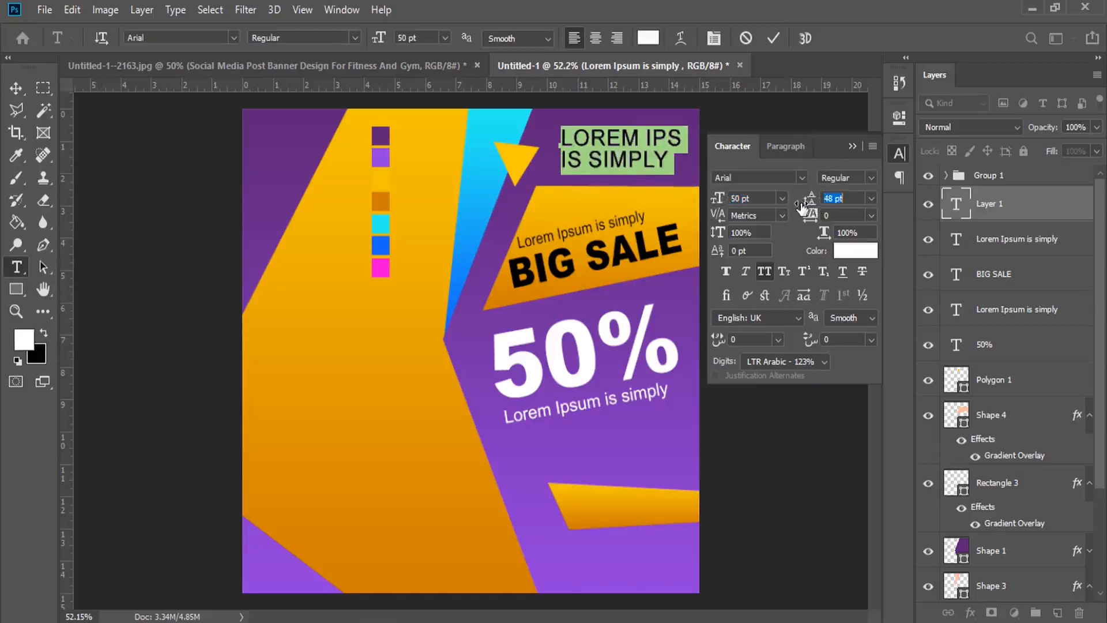
{"action": "left_click", "coordinate": [641, 162]}
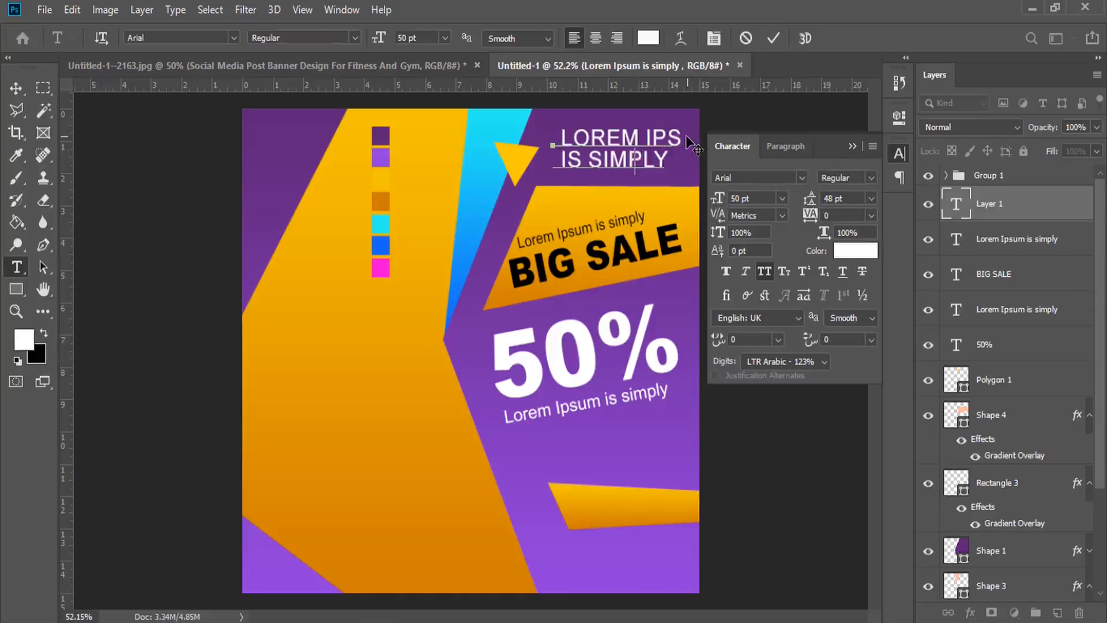
{"action": "left_click_drag", "start_coordinate": [689, 136], "coordinate": [683, 137]}
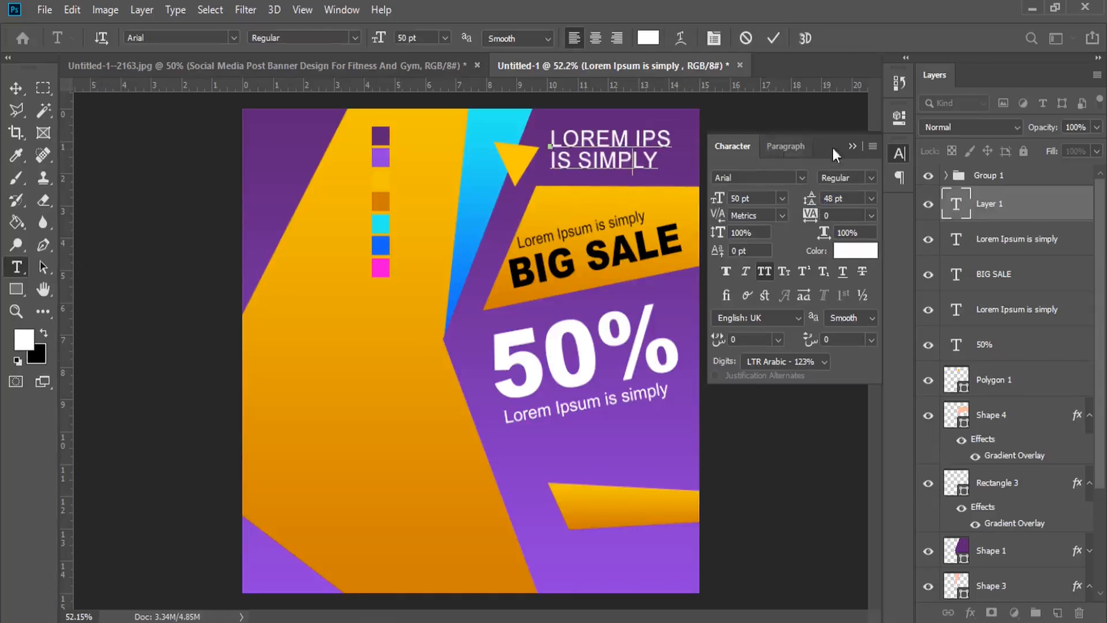
{"action": "left_click", "coordinate": [853, 146]}
{"action": "left_click", "coordinate": [15, 88]}
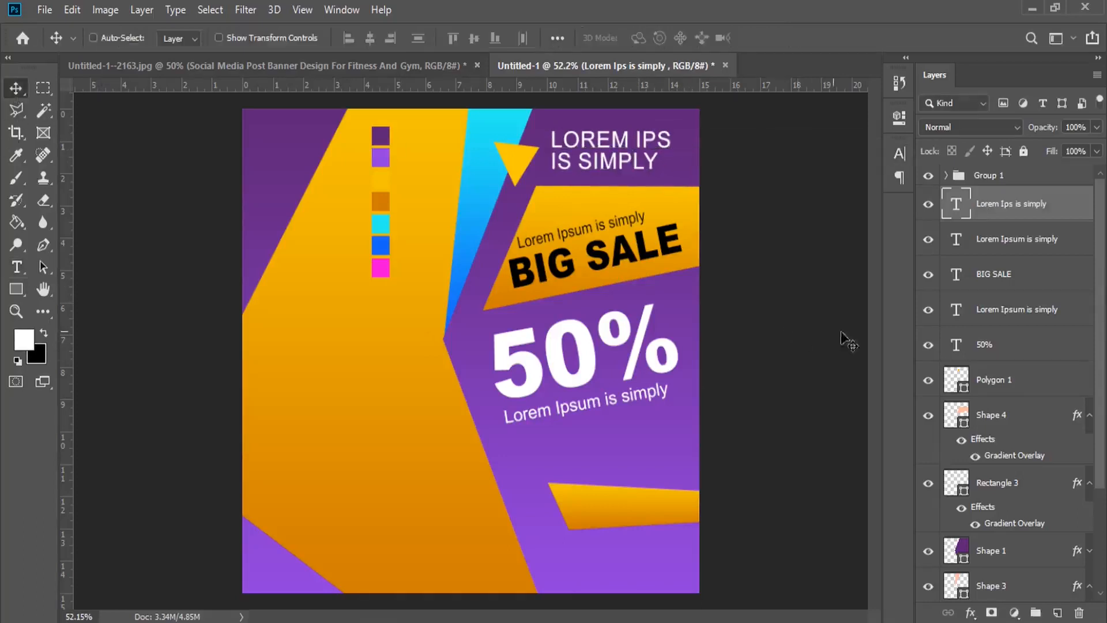
On a new layer, draw the diagonal-stripe custom shape about 270 px square in the lower part of the large orange shape
{"action": "left_click", "coordinate": [1060, 614]}
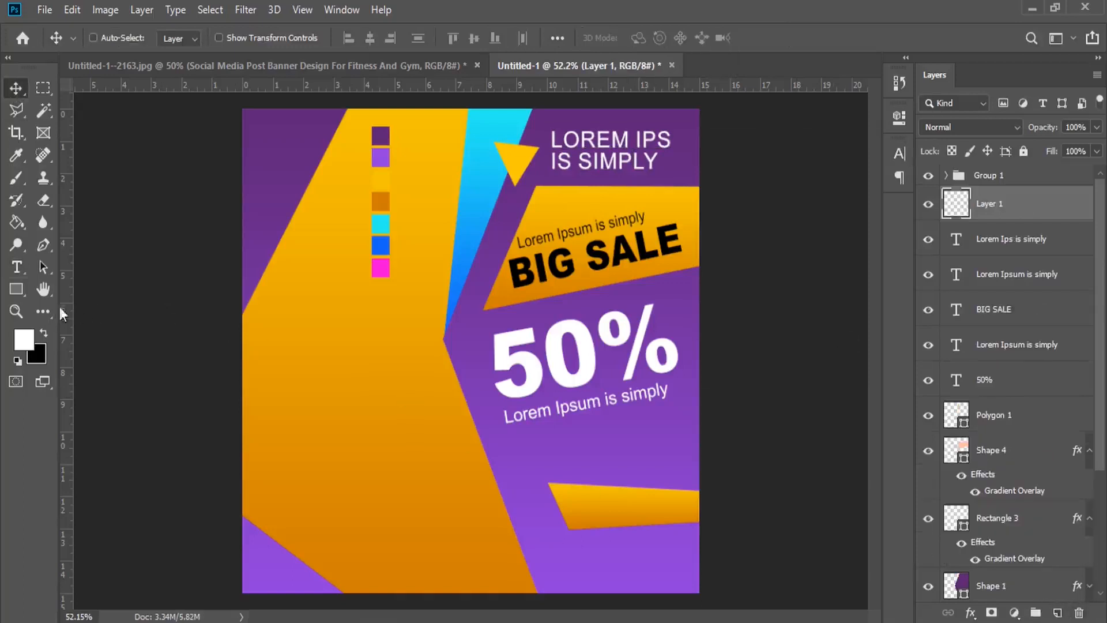
{"action": "left_click_drag", "start_coordinate": [16, 289], "coordinate": [57, 326]}
{"action": "left_click", "coordinate": [58, 371]}
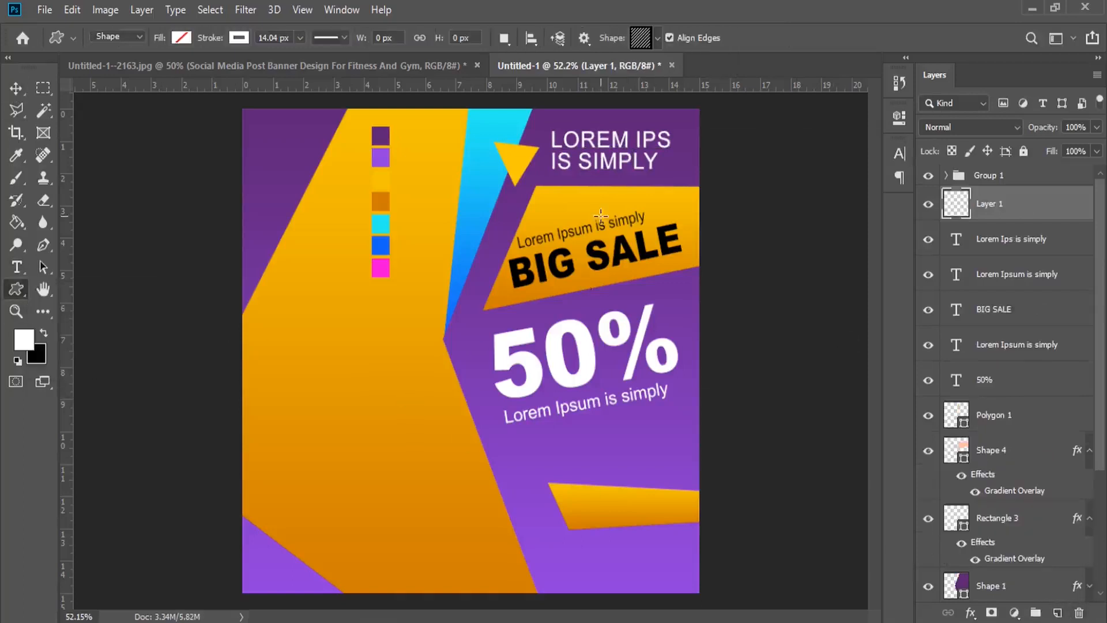
{"action": "left_click", "coordinate": [656, 40]}
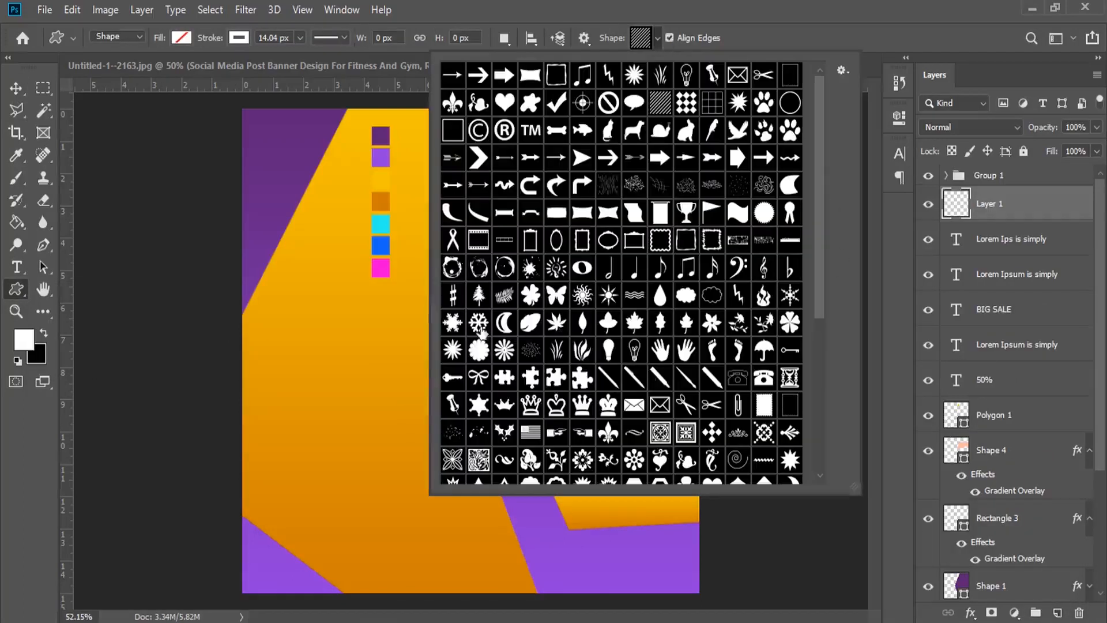
{"action": "left_click", "coordinate": [640, 38]}
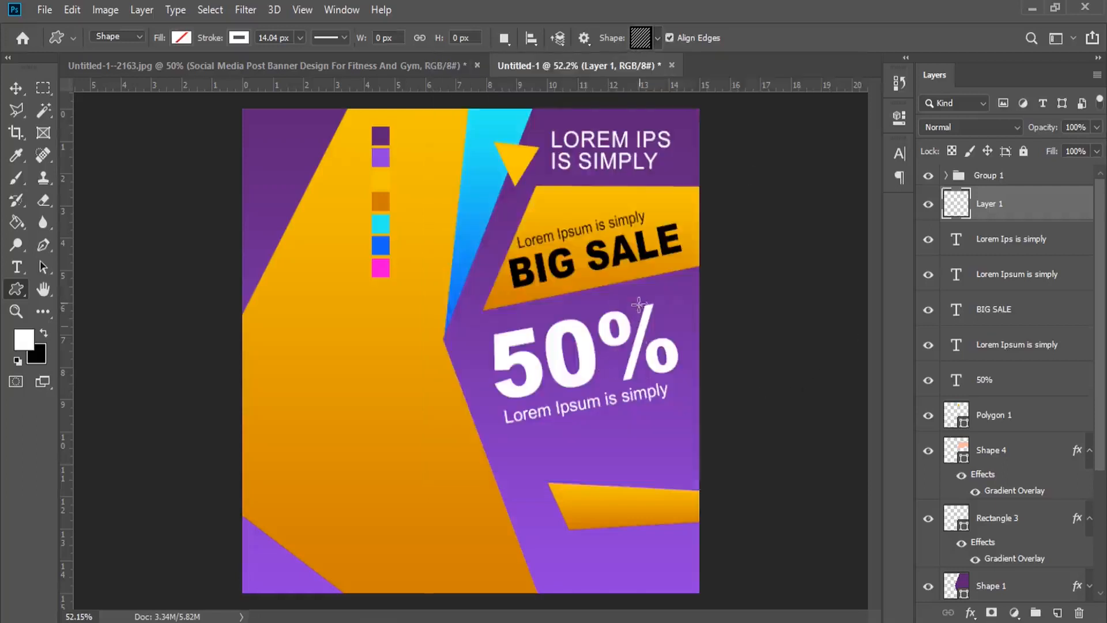
{"action": "left_click_drag", "start_coordinate": [288, 360], "coordinate": [417, 473]}
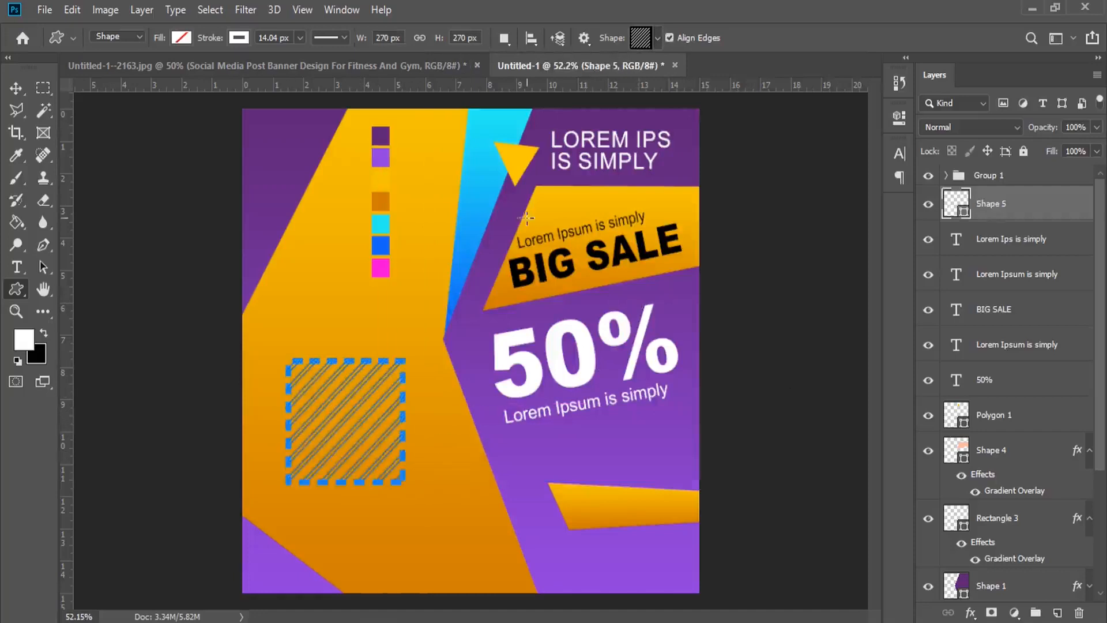
{"action": "left_click", "coordinate": [16, 87]}
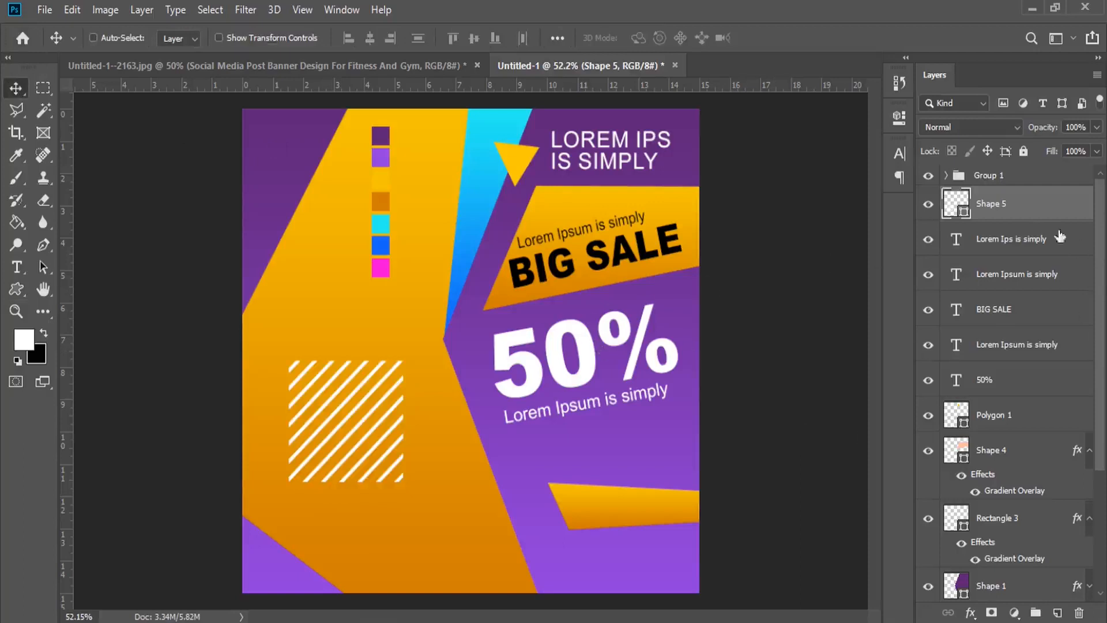
Add a layer mask to the striped square and select everything outside a circle fitted inside it
{"action": "left_click", "coordinate": [991, 614]}
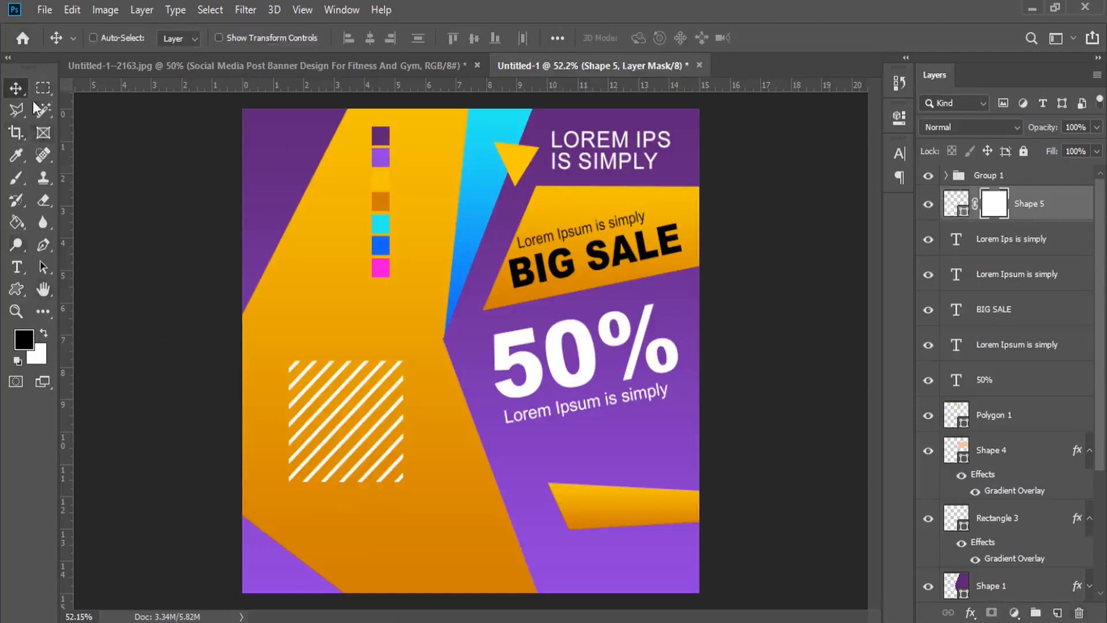
{"action": "left_click", "coordinate": [46, 86]}
{"action": "left_click", "coordinate": [100, 103]}
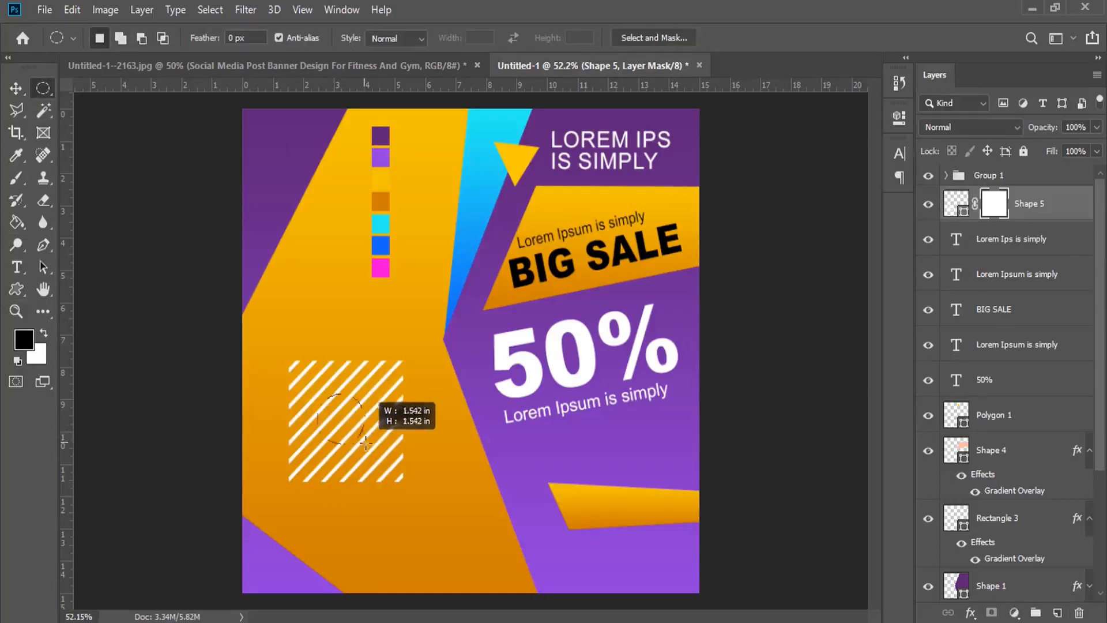
{"action": "left_click_drag", "start_coordinate": [382, 458], "coordinate": [397, 479]}
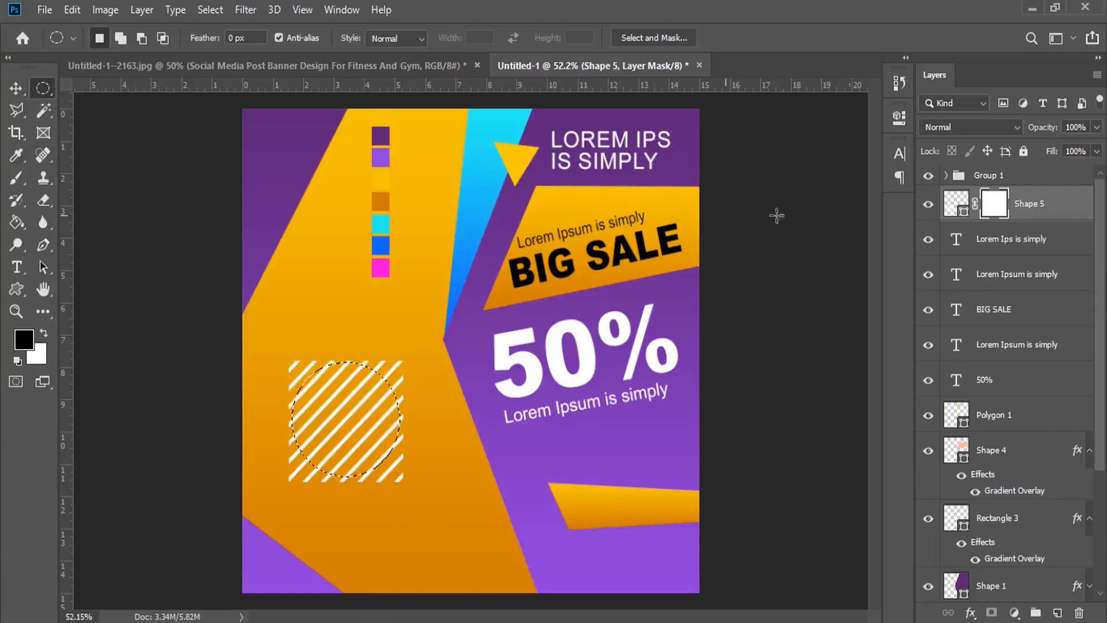
{"action": "left_click", "coordinate": [965, 214]}
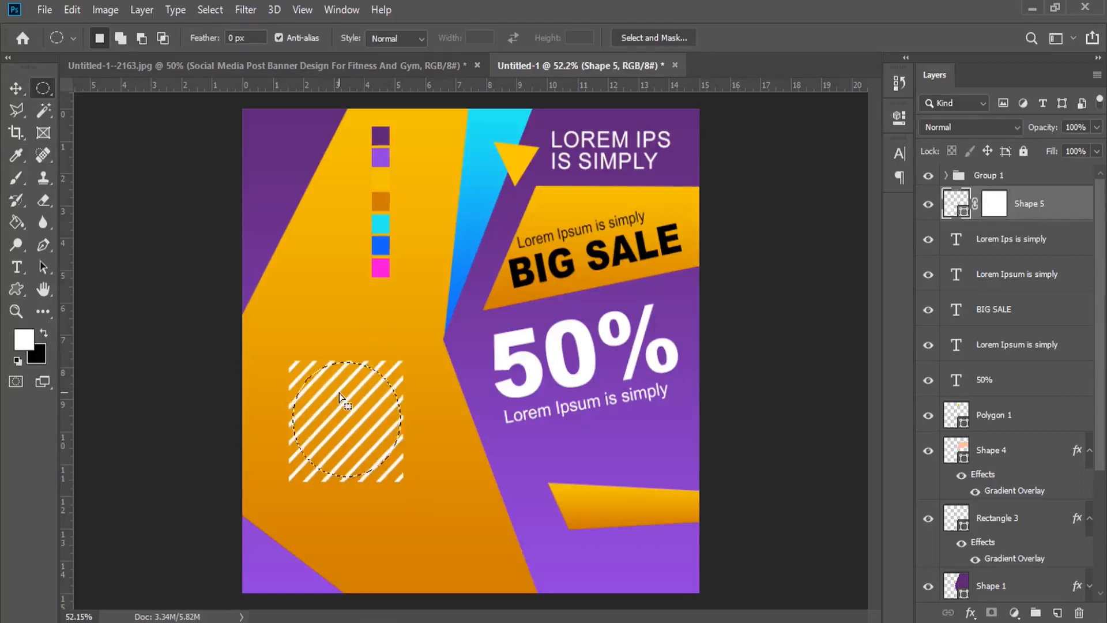
{"action": "left_click", "coordinate": [993, 208]}
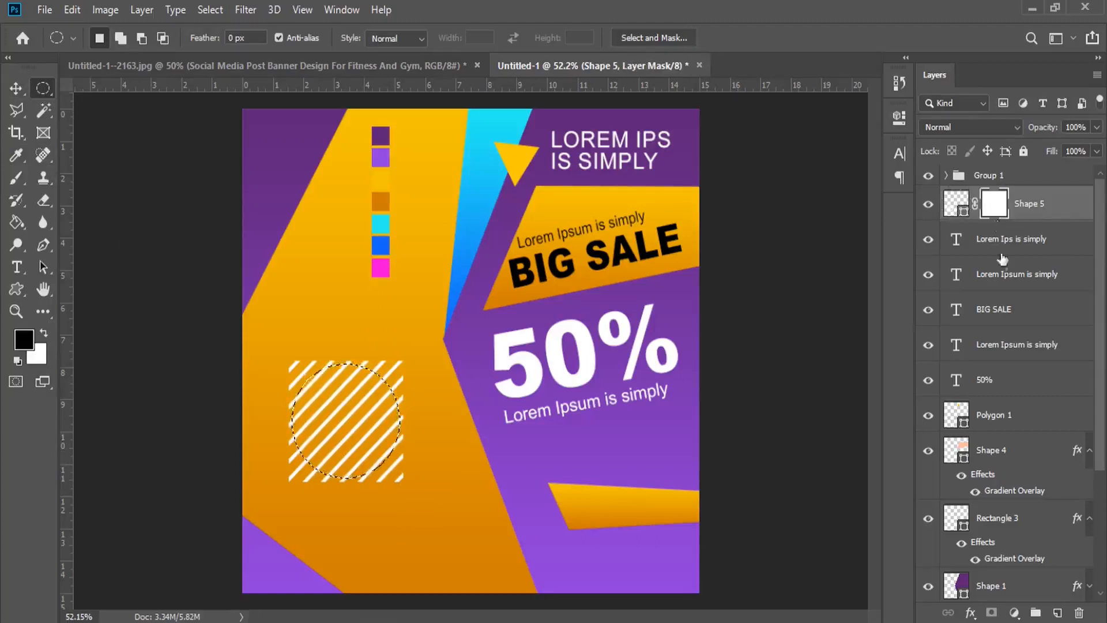
{"action": "left_click", "coordinate": [210, 10]}
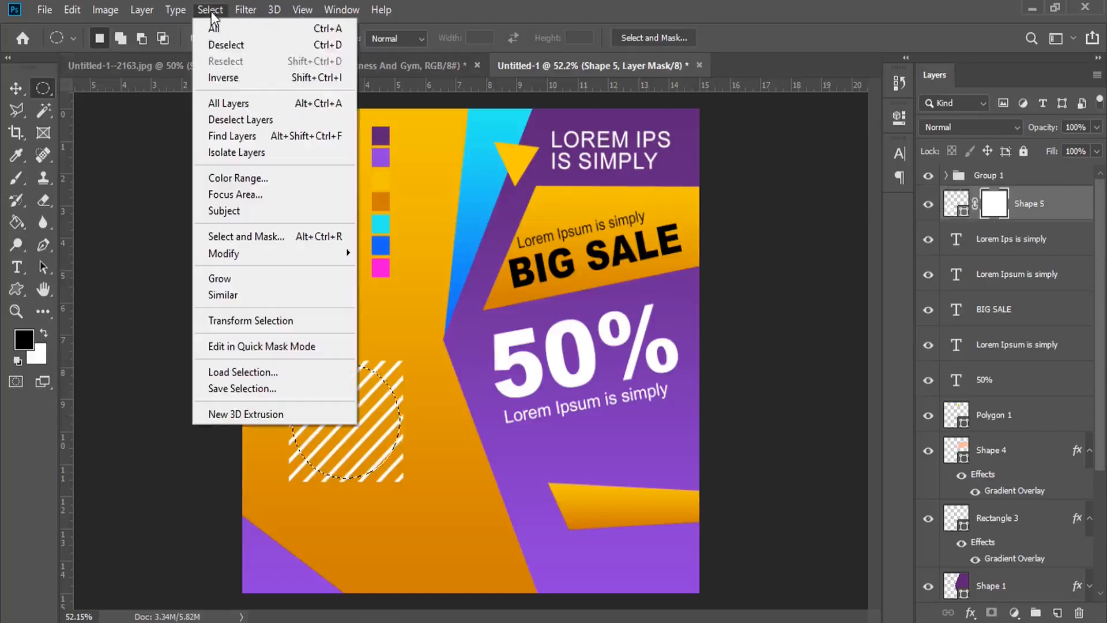
{"action": "left_click", "coordinate": [237, 79]}
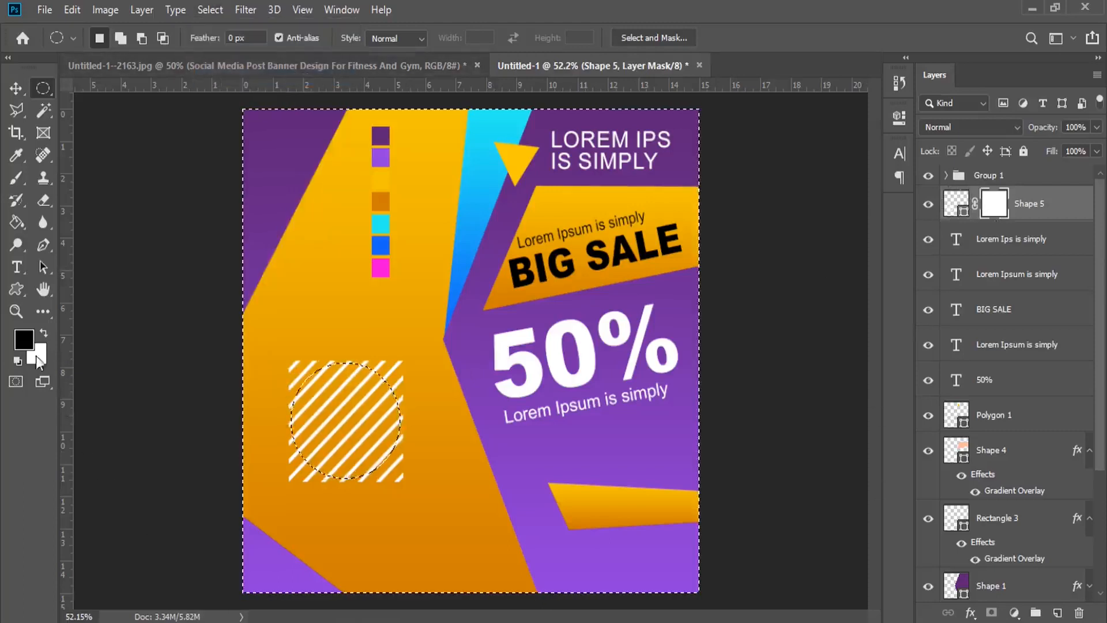
Paint the mask black outside the circle with a hard 464 px brush so the stripes form a circle, and deselect
{"action": "left_click", "coordinate": [16, 155]}
{"action": "left_click", "coordinate": [24, 340]}
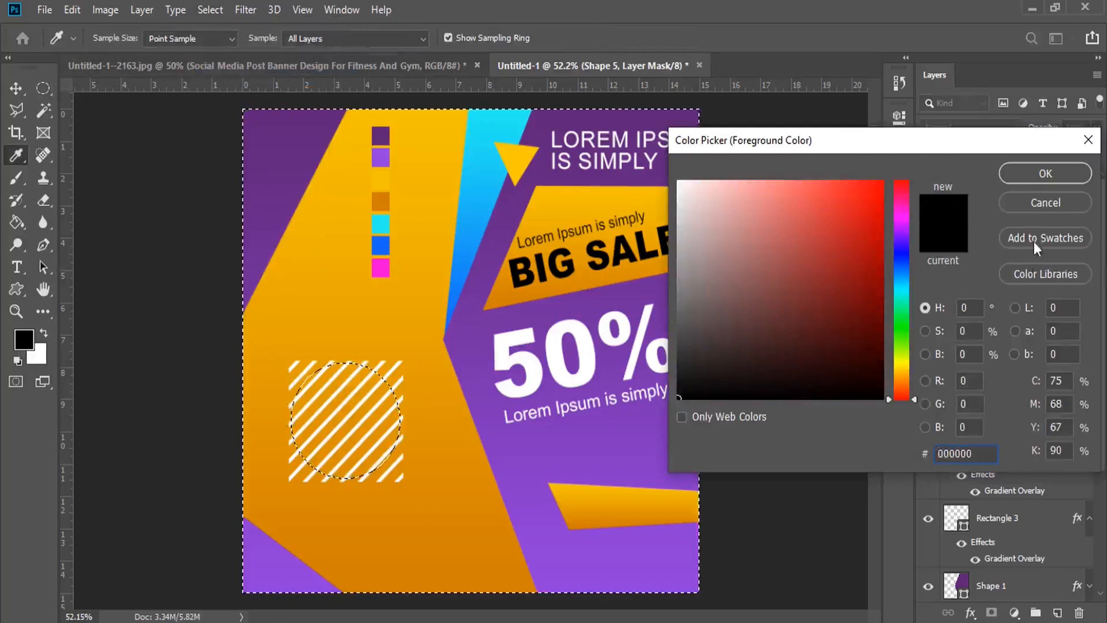
{"action": "left_click", "coordinate": [1025, 173]}
{"action": "key", "text": "m"}
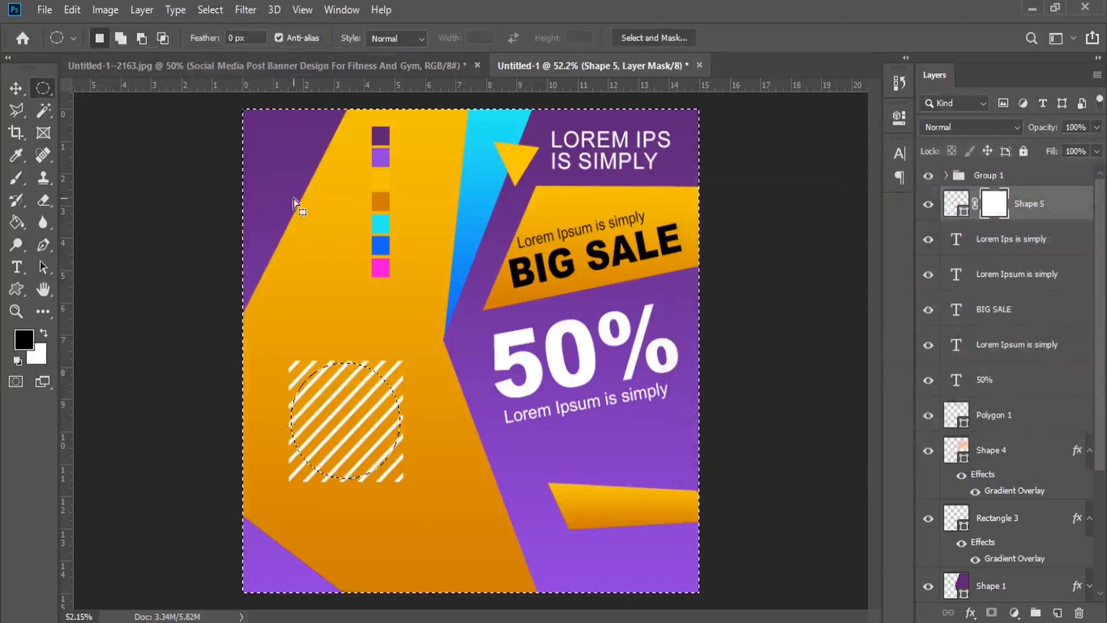
{"action": "left_click", "coordinate": [16, 178]}
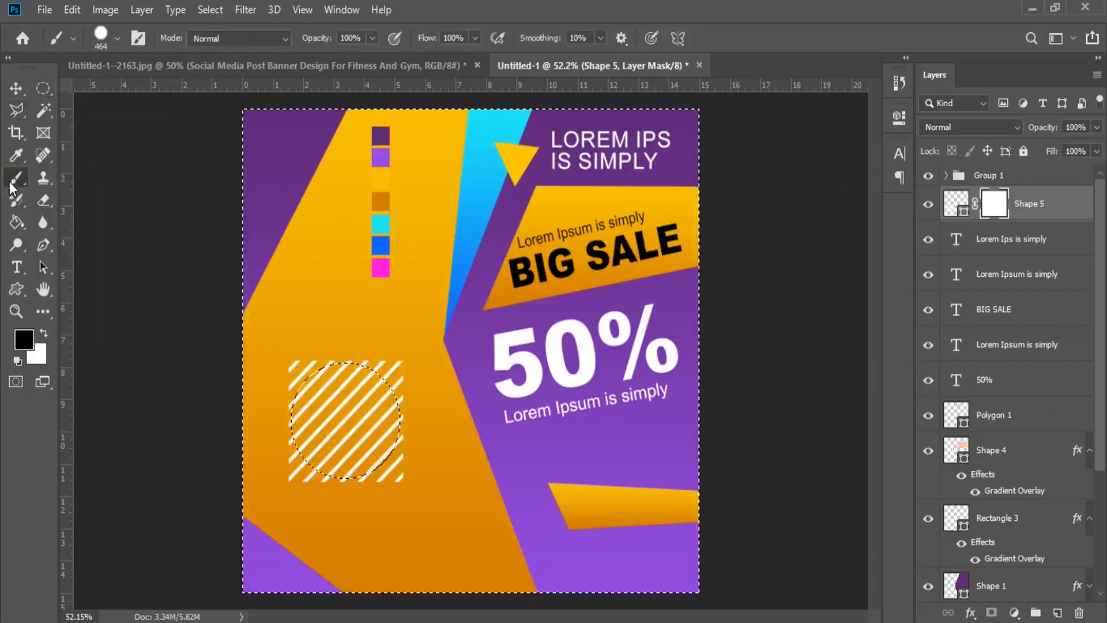
{"action": "right_click", "coordinate": [16, 178]}
{"action": "left_click", "coordinate": [92, 183]}
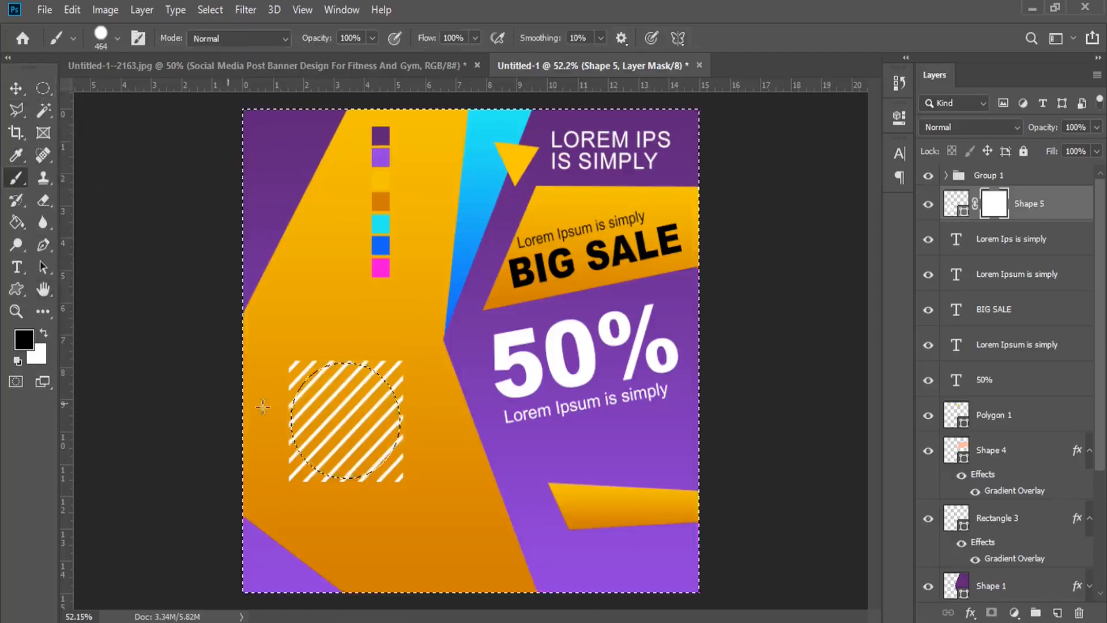
{"action": "right_click", "coordinate": [329, 310]}
{"action": "left_click", "coordinate": [464, 427]}
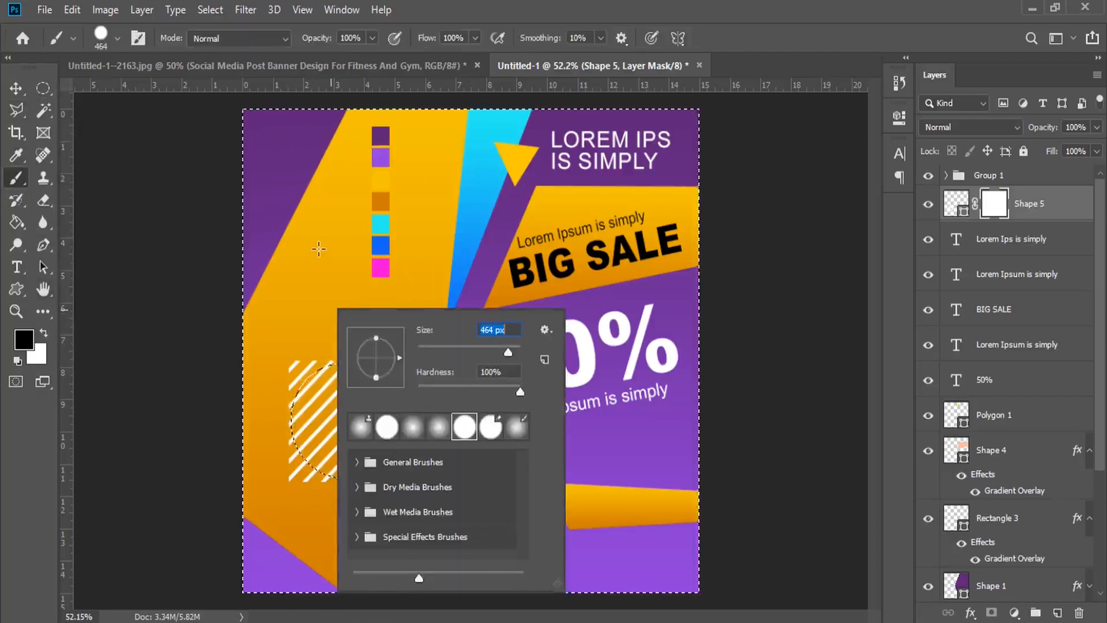
{"action": "key", "text": "Return"}
{"action": "mouse_move", "coordinate": [236, 376]}
{"action": "left_mouse_down"}
{"action": "mouse_move", "coordinate": [413, 512]}
{"action": "mouse_move", "coordinate": [275, 323]}
{"action": "mouse_move", "coordinate": [412, 396]}
{"action": "left_mouse_up"}
{"action": "left_click", "coordinate": [210, 10]}
{"action": "left_click", "coordinate": [227, 42]}
{"action": "left_click", "coordinate": [16, 88]}
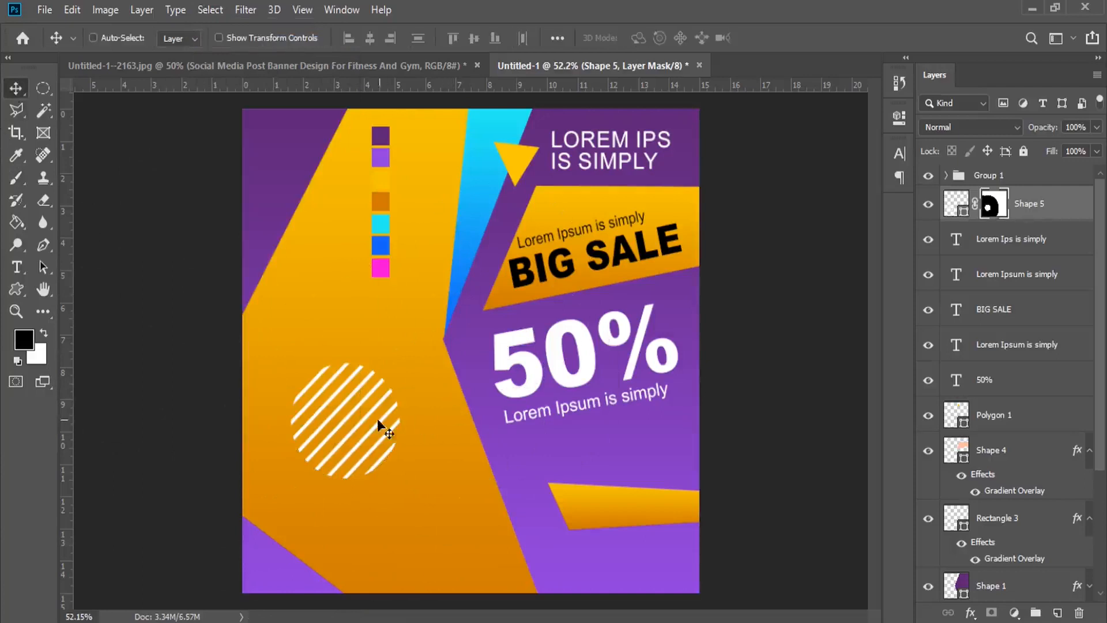
Convert the masked striped circle to a smart object and place it, rotated, at the canvas's right edge beside "50%"
{"action": "right_click", "coordinate": [1035, 203]}
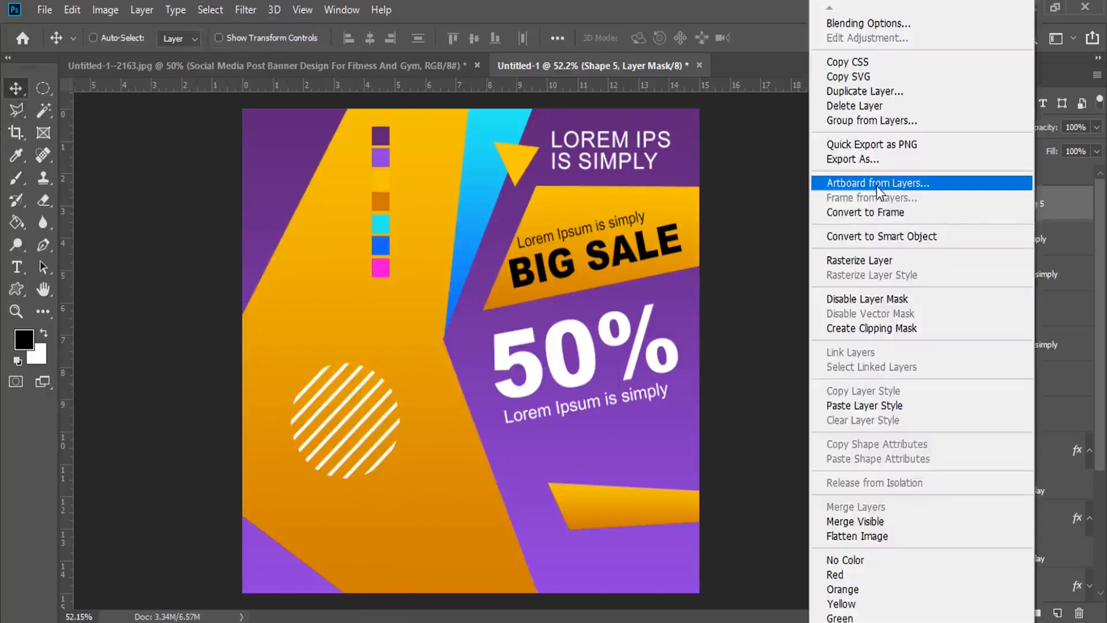
{"action": "left_click", "coordinate": [959, 239]}
{"action": "left_click_drag", "start_coordinate": [361, 427], "coordinate": [749, 355]}
{"action": "left_click", "coordinate": [72, 10]}
{"action": "left_click", "coordinate": [242, 381]}
{"action": "mouse_move", "coordinate": [689, 347]}
{"action": "left_mouse_down"}
{"action": "mouse_move", "coordinate": [702, 203]}
{"action": "mouse_move", "coordinate": [688, 315]}
{"action": "mouse_move", "coordinate": [708, 348]}
{"action": "mouse_move", "coordinate": [695, 353]}
{"action": "left_mouse_up"}
{"action": "key", "text": "Return"}
Place the striped circle's layer directly below Rectangle 3, reduce its opacity to 55% and shift it slightly further off the canvas edge
{"action": "left_click_drag", "start_coordinate": [1042, 196], "coordinate": [972, 551]}
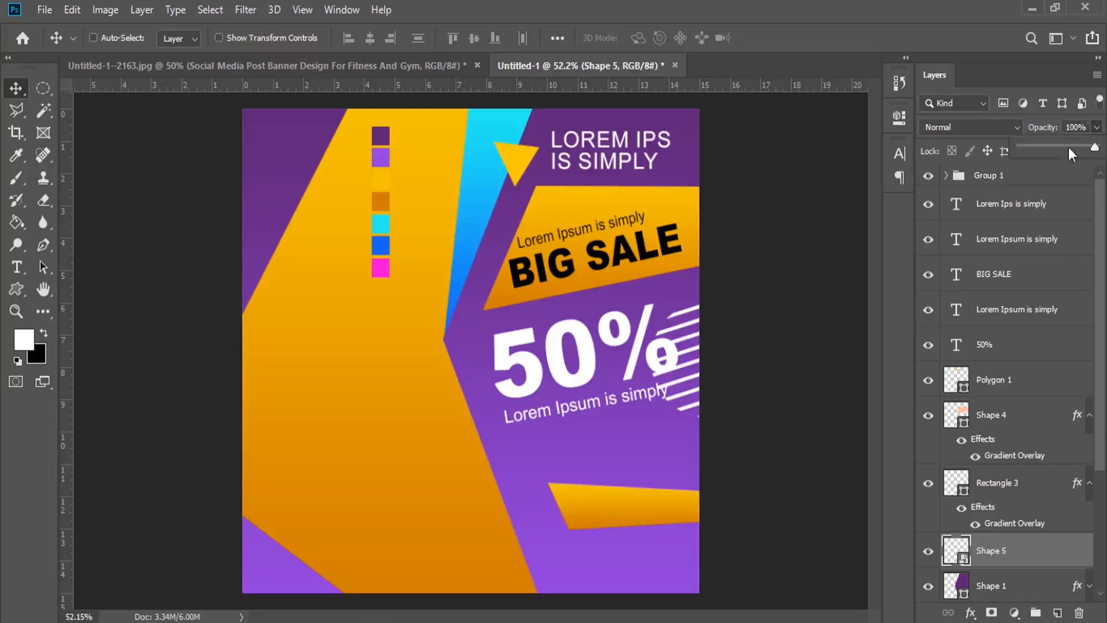
{"action": "mouse_move", "coordinate": [713, 362]}
{"action": "left_mouse_down"}
{"action": "mouse_move", "coordinate": [711, 388]}
{"action": "mouse_move", "coordinate": [698, 360]}
{"action": "left_mouse_up"}
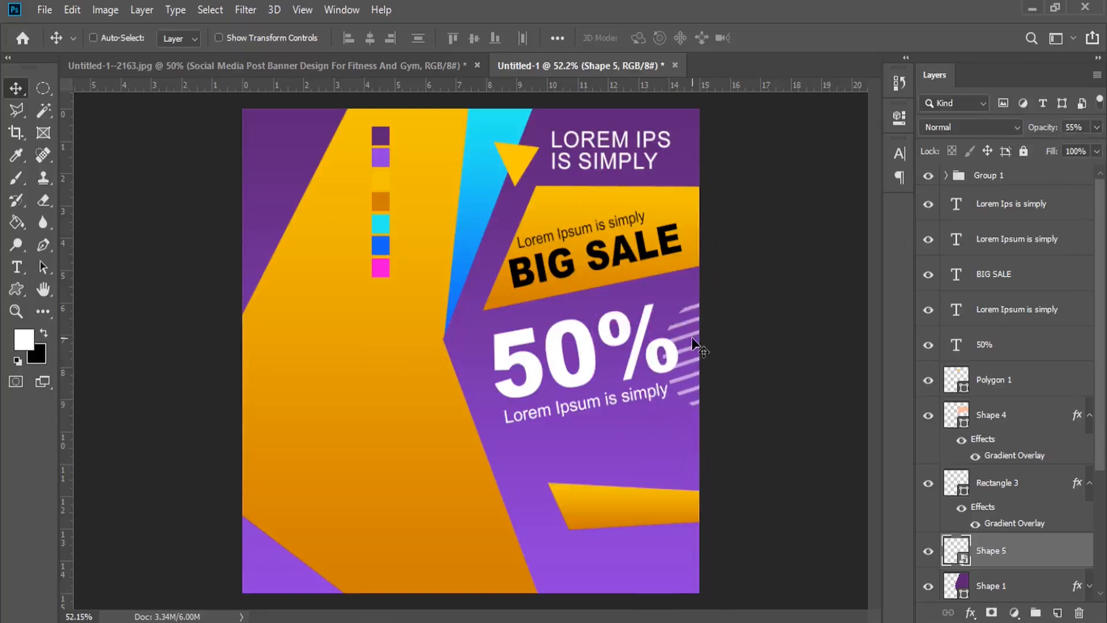
Duplicate the striped circle into the lower-right corner of the canvas and rotate the copy
{"action": "left_click_drag", "start_coordinate": [1032, 568], "coordinate": [1057, 612]}
{"action": "left_click_drag", "start_coordinate": [671, 346], "coordinate": [671, 534]}
{"action": "left_click", "coordinate": [70, 11]}
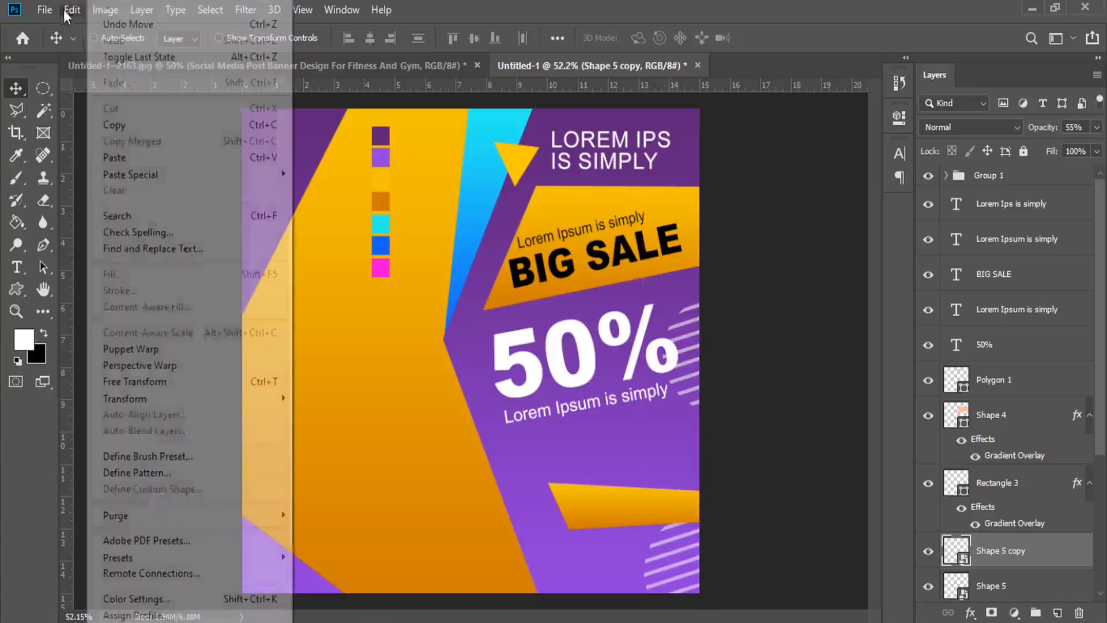
{"action": "left_click", "coordinate": [284, 383]}
{"action": "left_click_drag", "start_coordinate": [689, 465], "coordinate": [716, 465]}
{"action": "left_click_drag", "start_coordinate": [688, 536], "coordinate": [679, 545]}
{"action": "key", "text": "Return"}
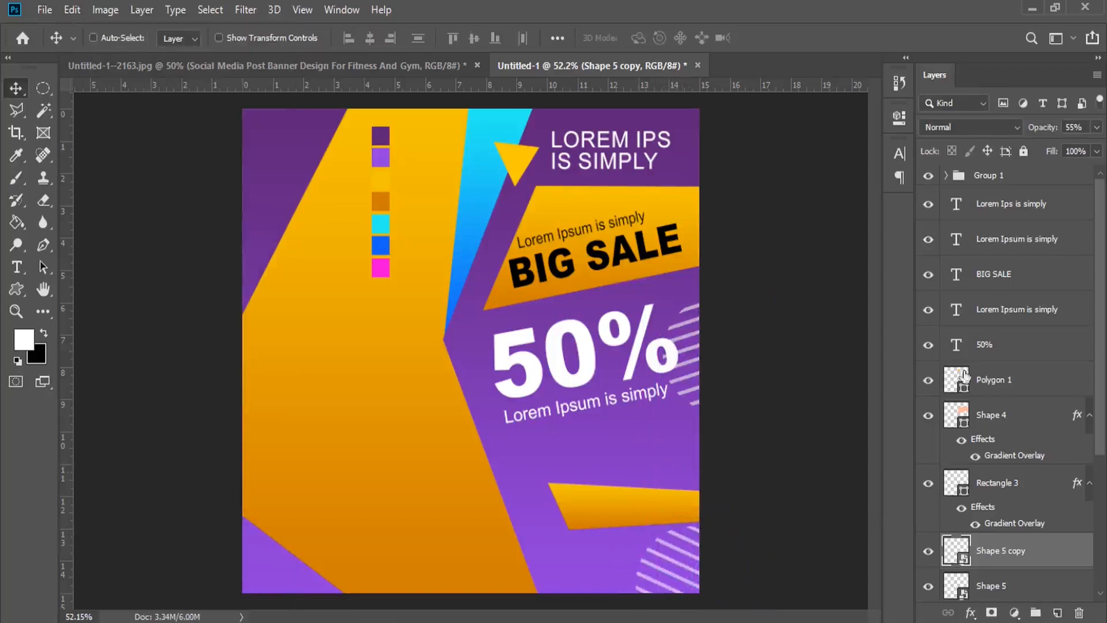
Set the corner striped circle's opacity to 100% and give it a Color Overlay in cyan sampled from the top of the blue shape
{"action": "left_click", "coordinate": [1097, 127]}
{"action": "left_click_drag", "start_coordinate": [1059, 147], "coordinate": [1095, 147]}
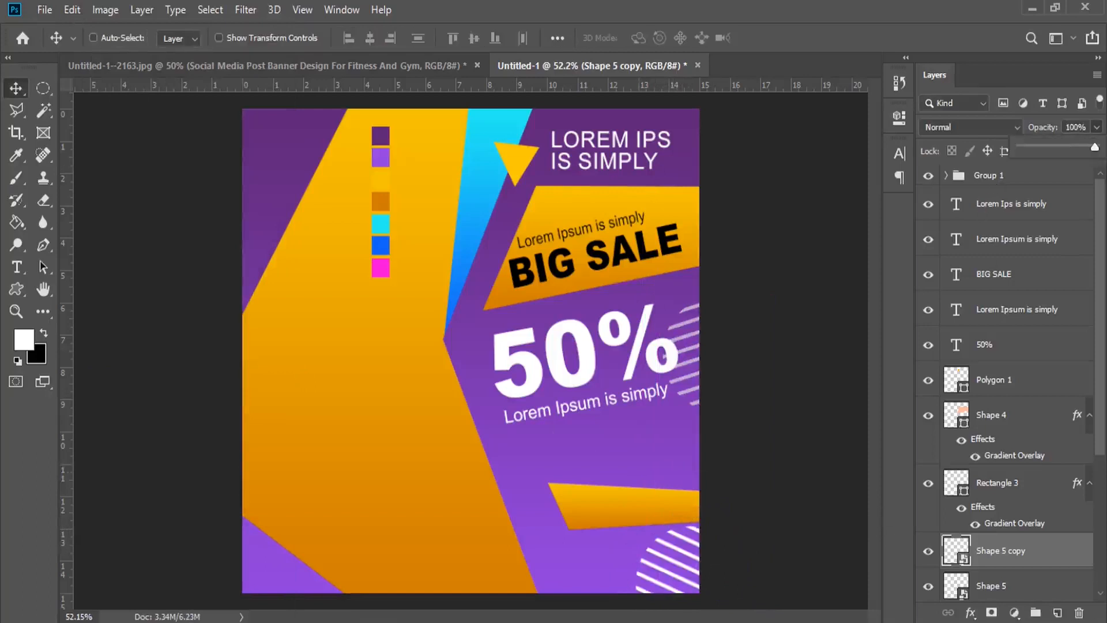
{"action": "right_click", "coordinate": [1051, 564]}
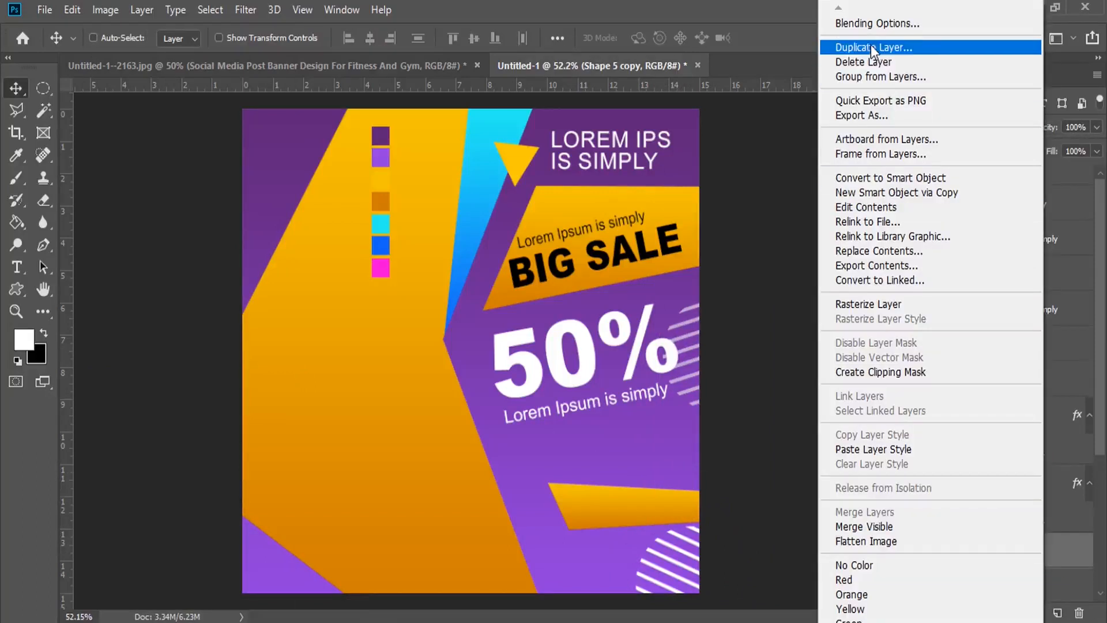
{"action": "left_click", "coordinate": [854, 25]}
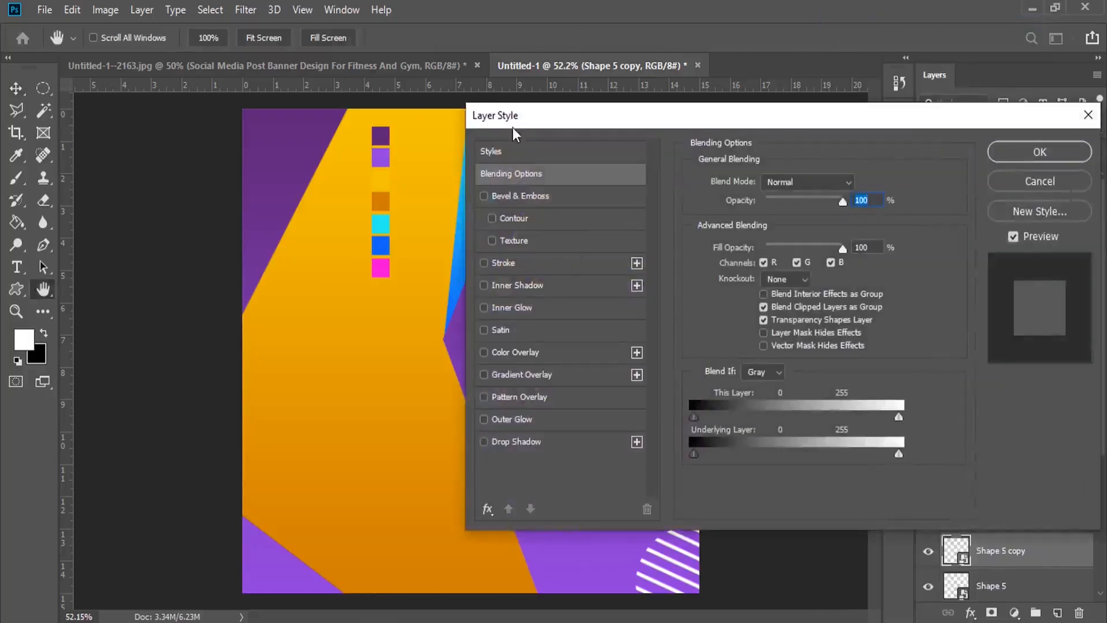
{"action": "left_click_drag", "start_coordinate": [513, 126], "coordinate": [695, 128]}
{"action": "left_click", "coordinate": [696, 353]}
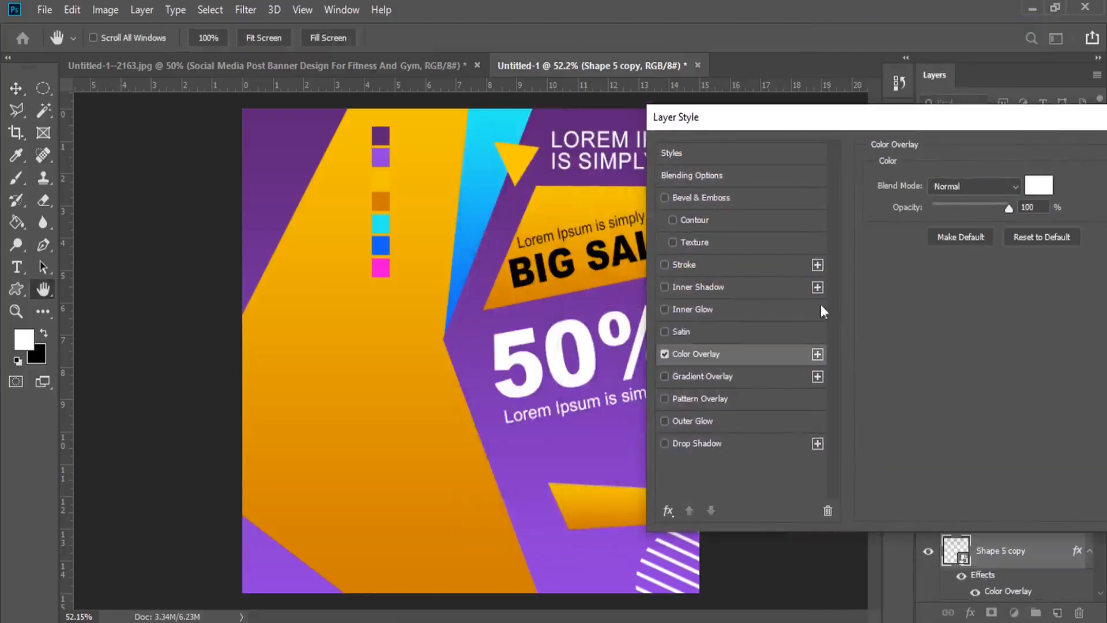
{"action": "left_click", "coordinate": [1038, 186]}
{"action": "left_click", "coordinate": [489, 117]}
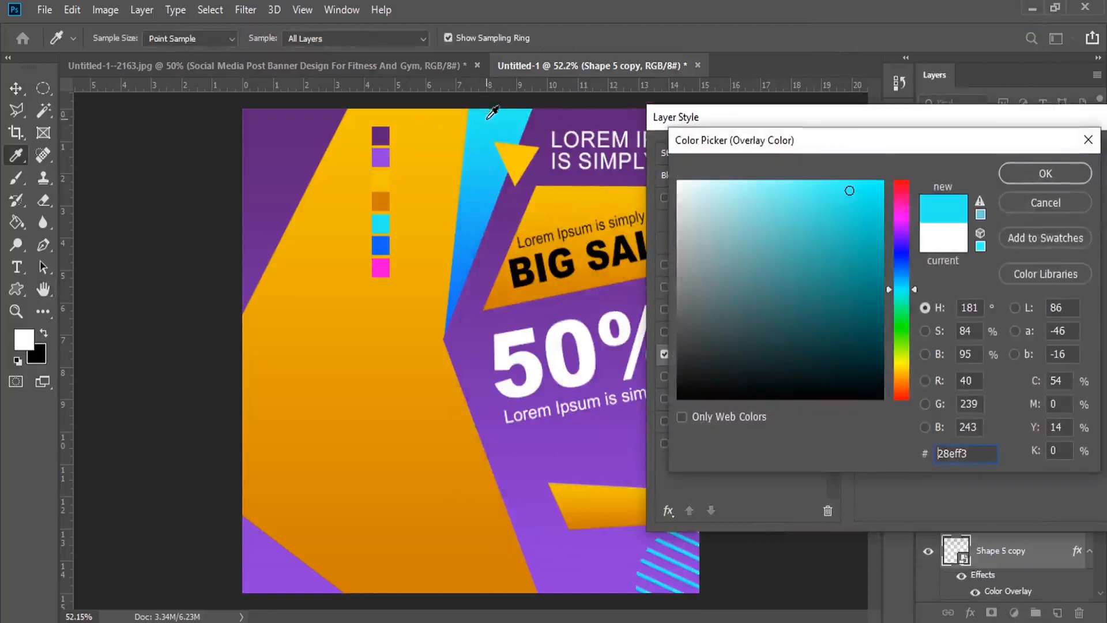
{"action": "left_click", "coordinate": [1049, 176]}
{"action": "left_click_drag", "start_coordinate": [1068, 123], "coordinate": [974, 122]}
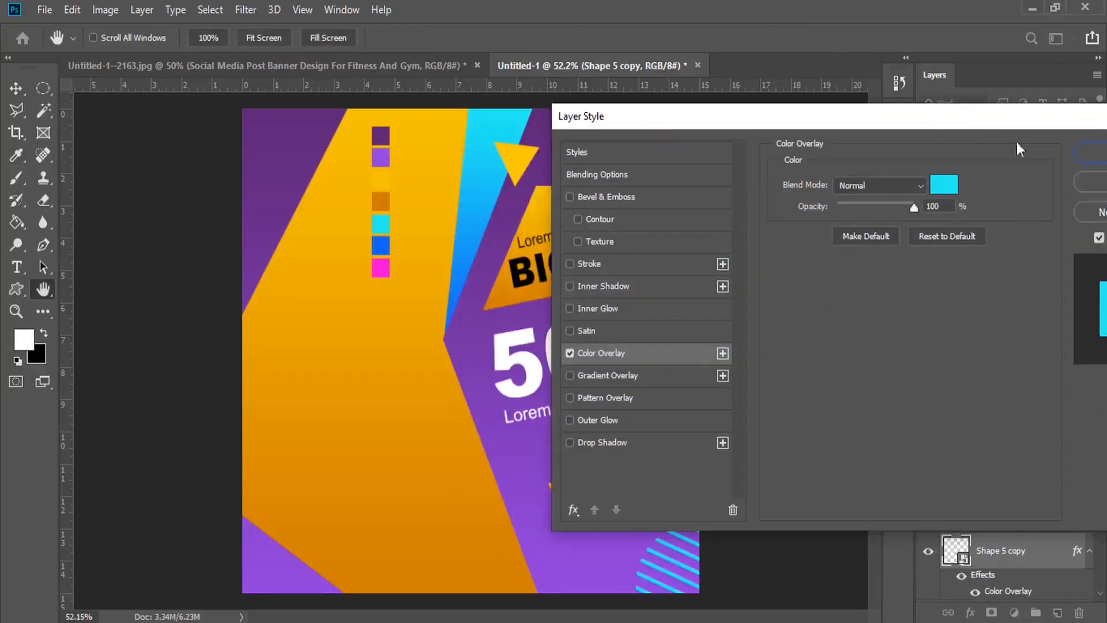
{"action": "left_click", "coordinate": [1099, 152]}
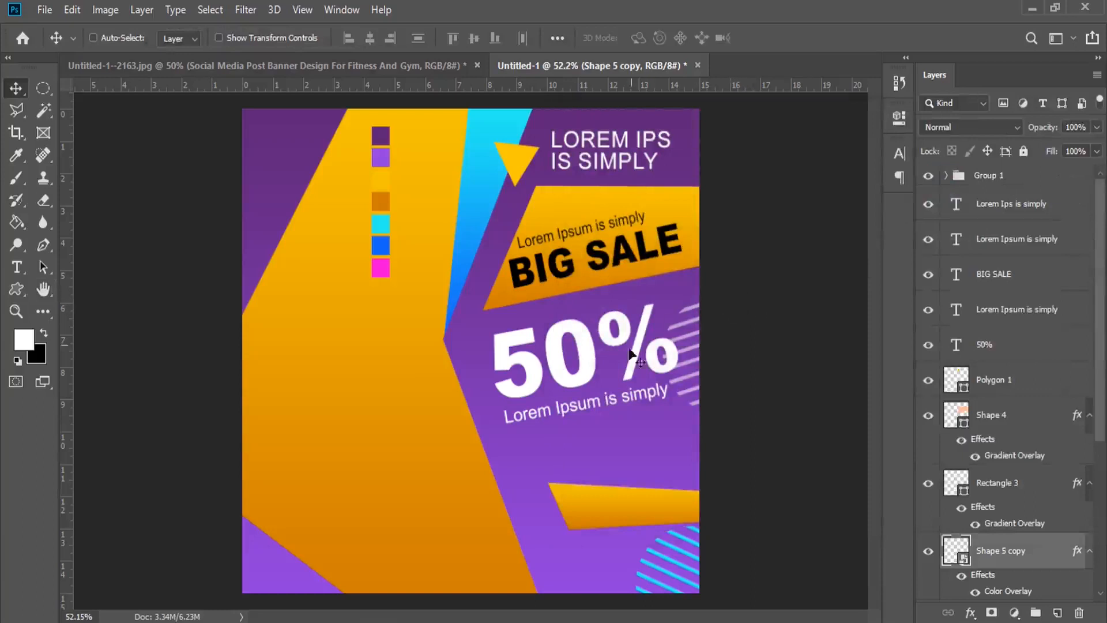
On a new layer, draw a small white diagonal-stripe custom shape at the canvas's right edge beside the "LOREM IPS IS SIMPLY" heading
{"action": "left_click_drag", "start_coordinate": [17, 288], "coordinate": [69, 375]}
{"action": "left_click", "coordinate": [645, 45]}
{"action": "left_click", "coordinate": [645, 42]}
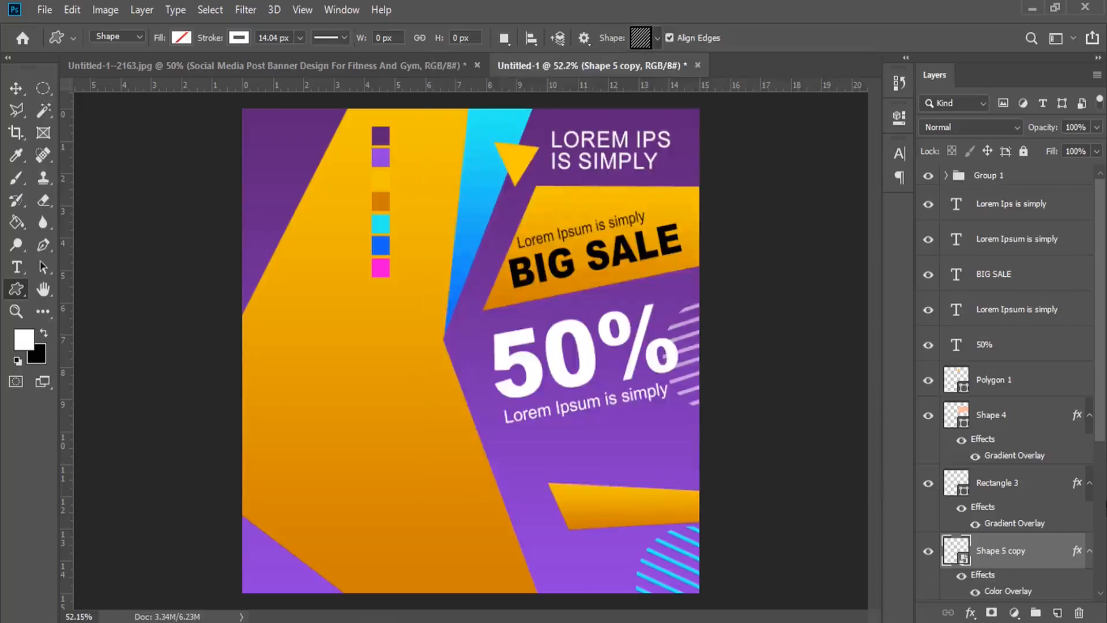
{"action": "left_click", "coordinate": [1060, 612]}
{"action": "mouse_move", "coordinate": [690, 144]}
{"action": "left_mouse_down"}
{"action": "mouse_move", "coordinate": [727, 184]}
{"action": "mouse_move", "coordinate": [682, 167]}
{"action": "left_mouse_up"}
{"action": "left_click", "coordinate": [16, 88]}
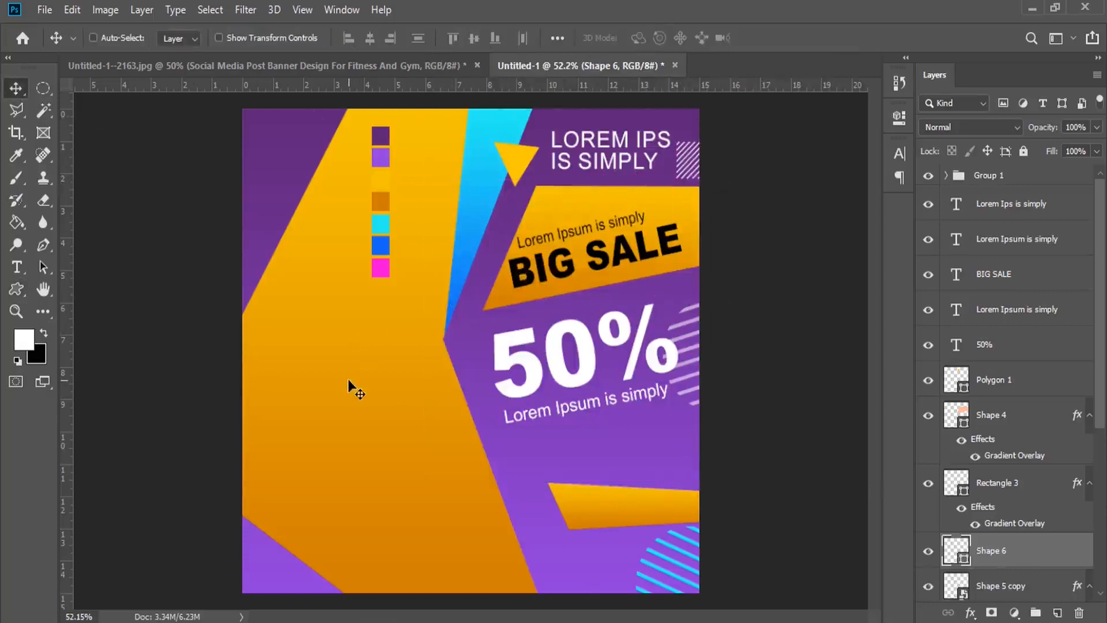
Draw a white diagonal-stripe shape 76 px square across the upper-left purple and orange edge and rotate it into a diamond
{"action": "left_click", "coordinate": [16, 289]}
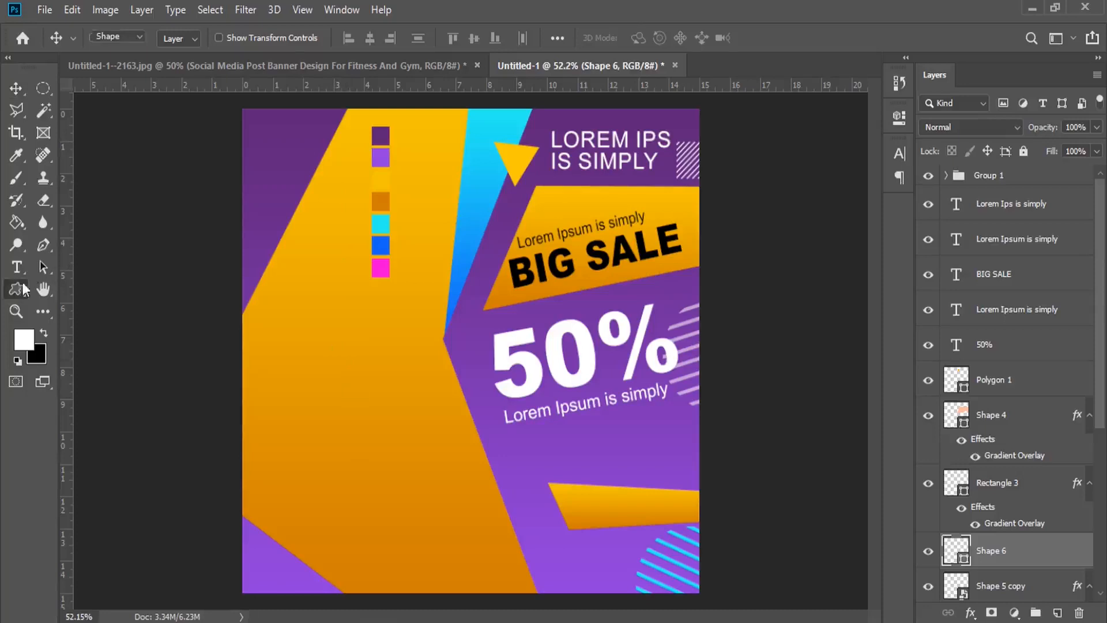
{"action": "left_click_drag", "start_coordinate": [301, 145], "coordinate": [333, 177]}
{"action": "left_click", "coordinate": [72, 10]}
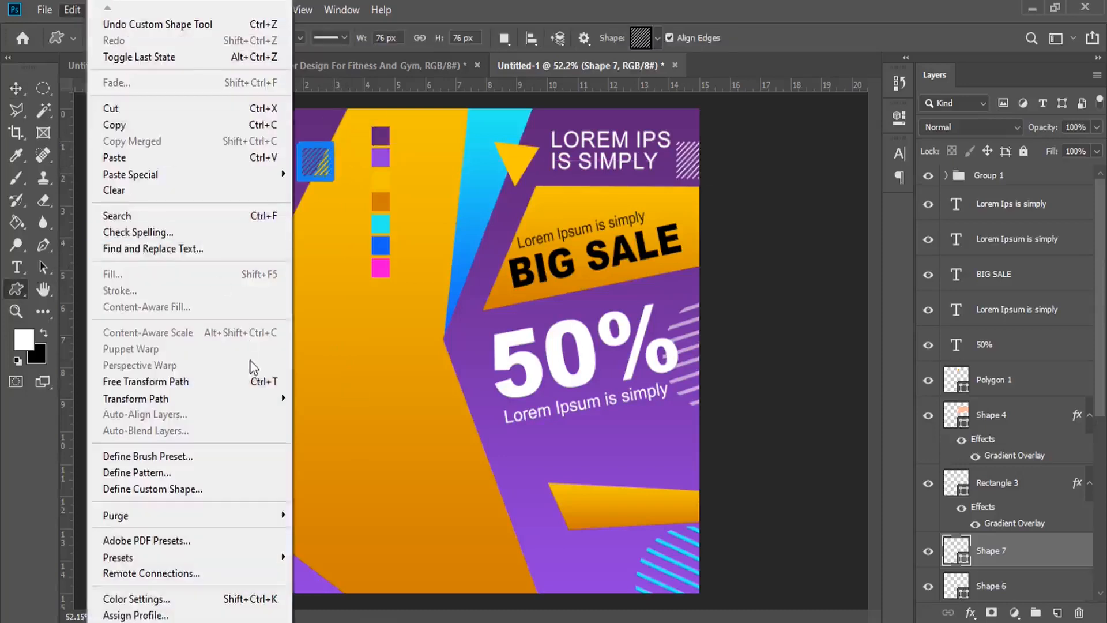
{"action": "left_click", "coordinate": [252, 380]}
{"action": "left_click_drag", "start_coordinate": [335, 123], "coordinate": [365, 115]}
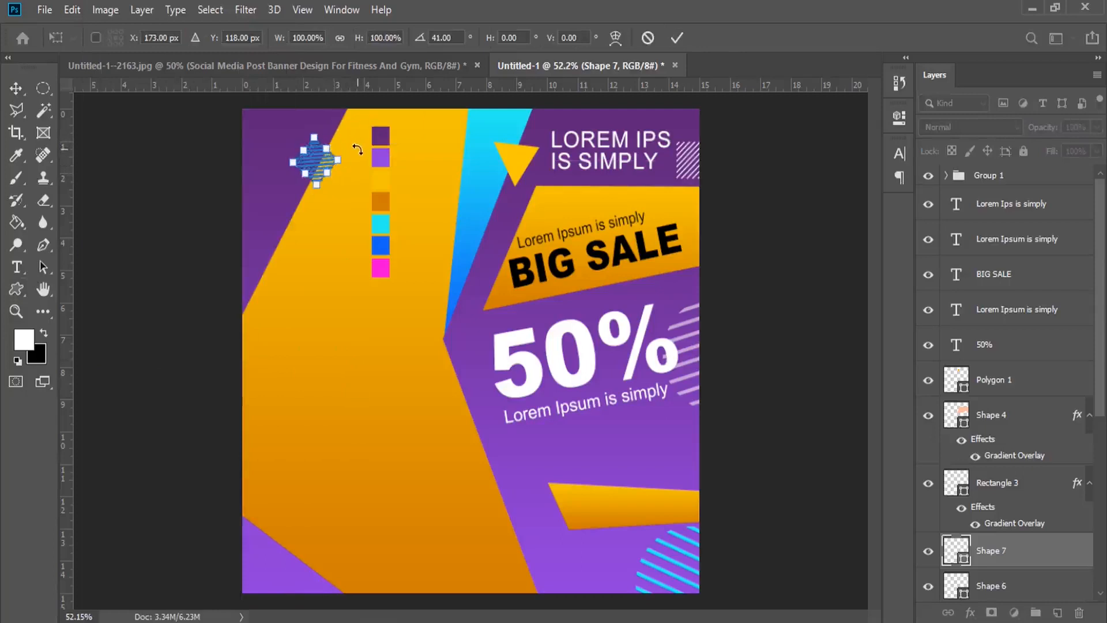
{"action": "key", "text": "Return"}
{"action": "left_click", "coordinate": [16, 90]}
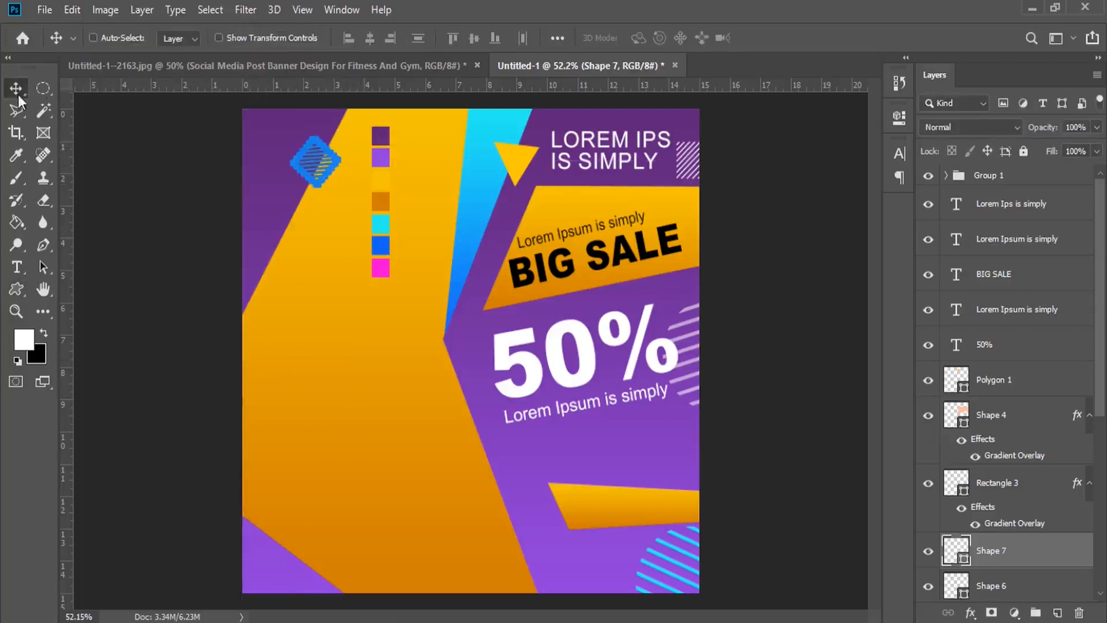
{"action": "double_click", "coordinate": [955, 550]}
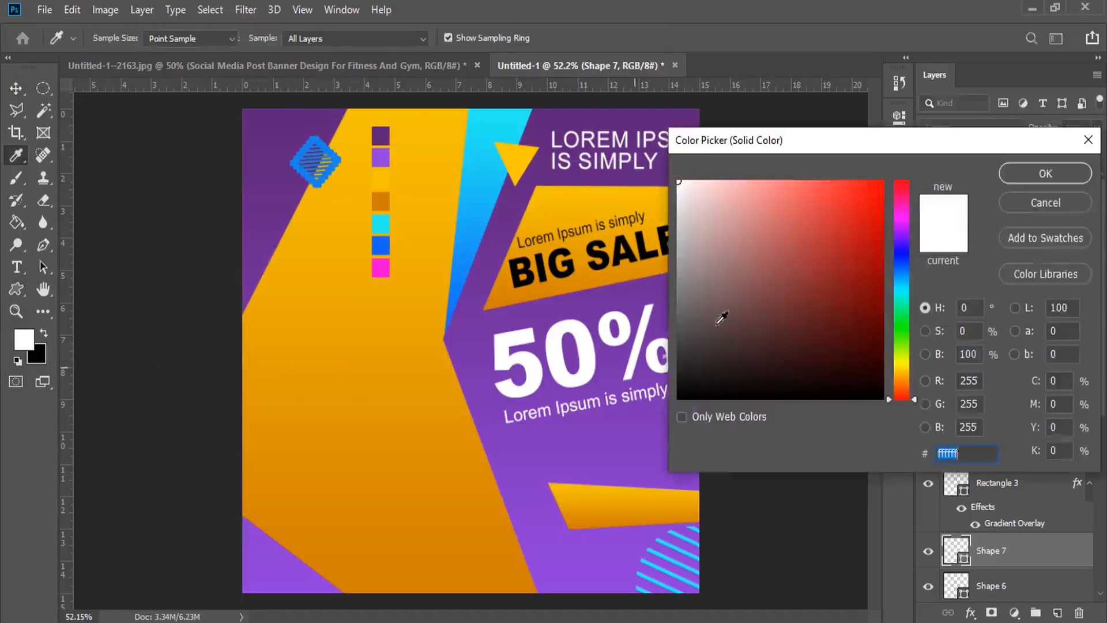
{"action": "left_click", "coordinate": [1026, 175]}
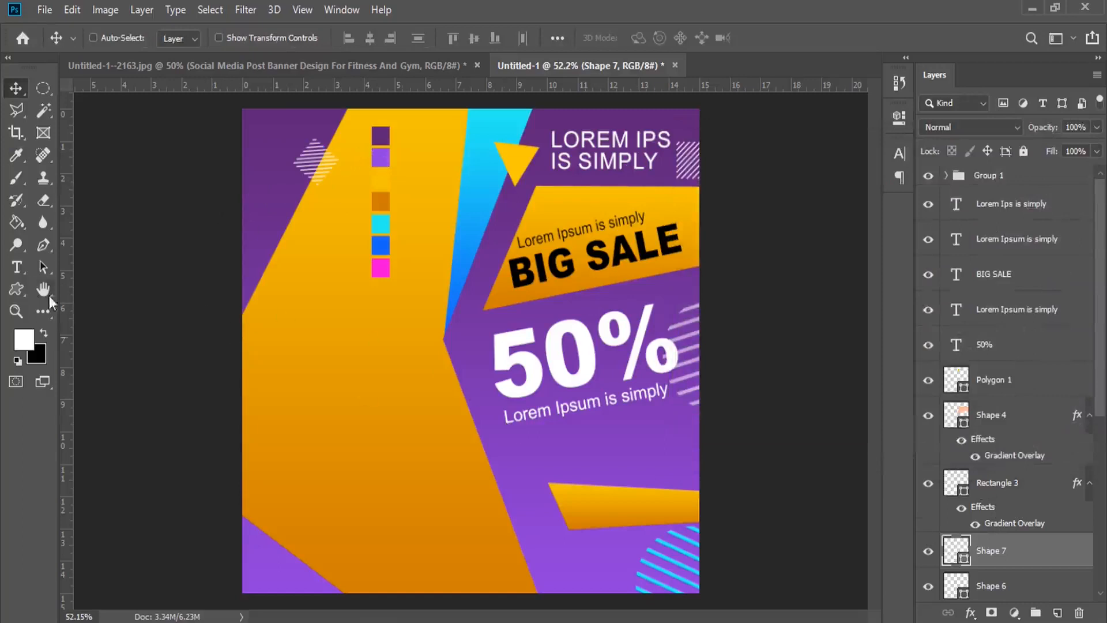
Switch to the WordPad document, copy "Lorem Ipsum" from the start of its first paragraph, and return to Photoshop
{"action": "left_click", "coordinate": [557, 622]}
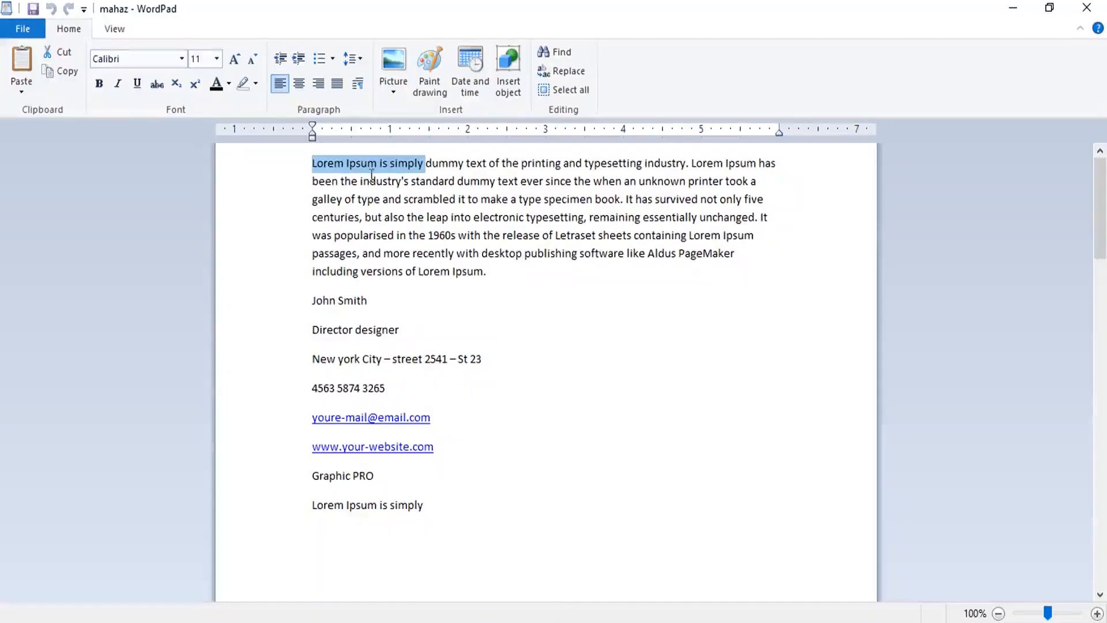
{"action": "left_click_drag", "start_coordinate": [378, 164], "coordinate": [327, 169]}
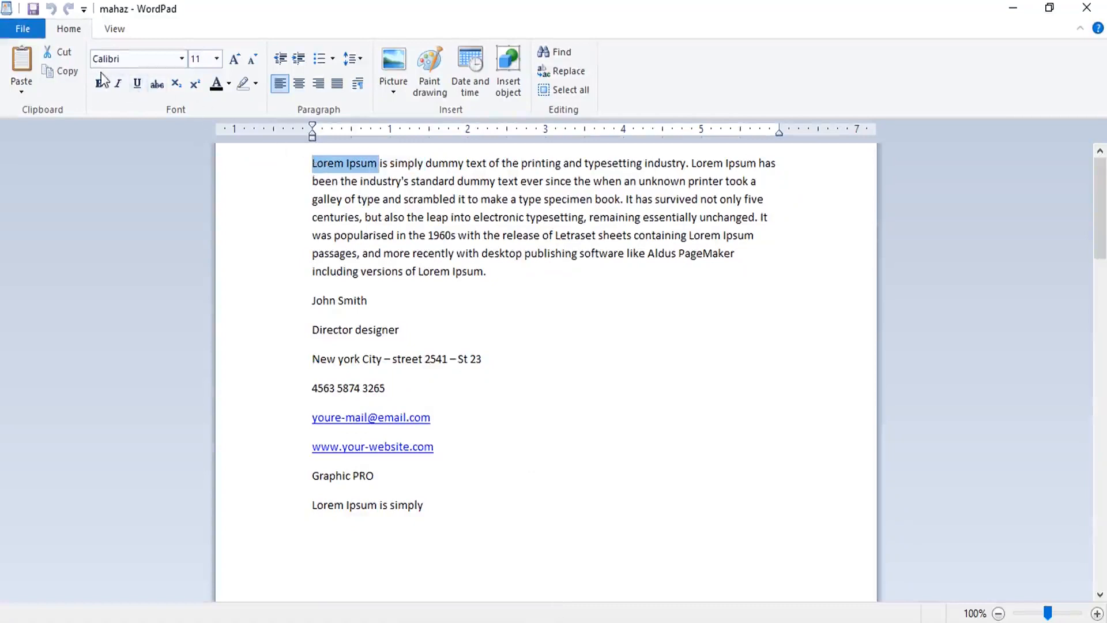
{"action": "left_click", "coordinate": [71, 78]}
{"action": "left_click", "coordinate": [554, 621]}
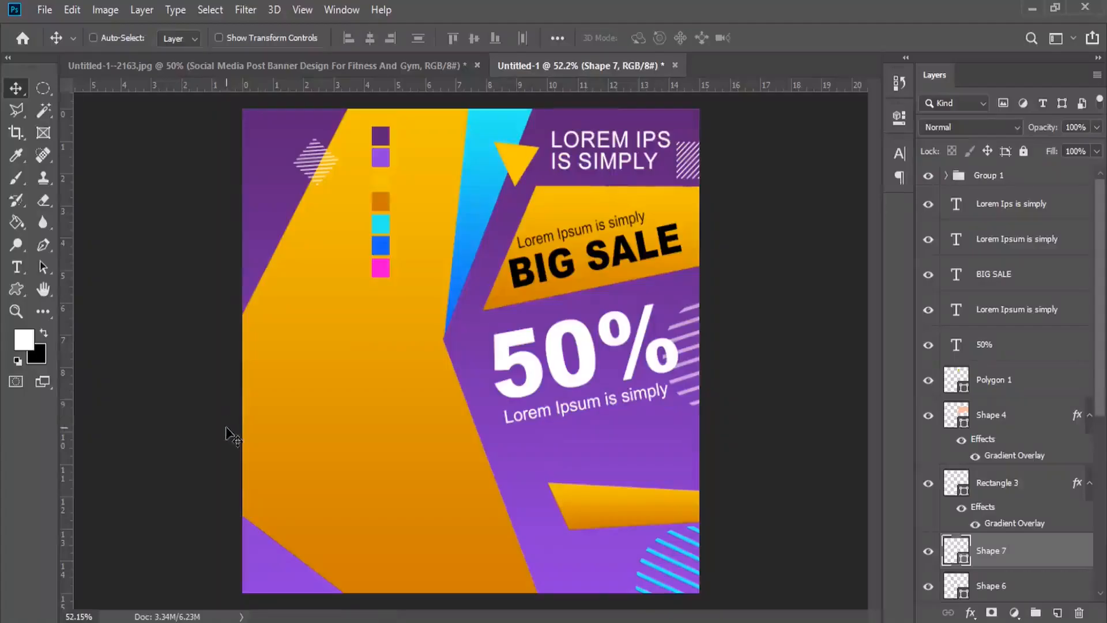
Add "Lorem Ipsum" as new text on the lower orange banner and move its layer above the other text layers
{"action": "left_click", "coordinate": [18, 267]}
{"action": "left_click", "coordinate": [586, 506]}
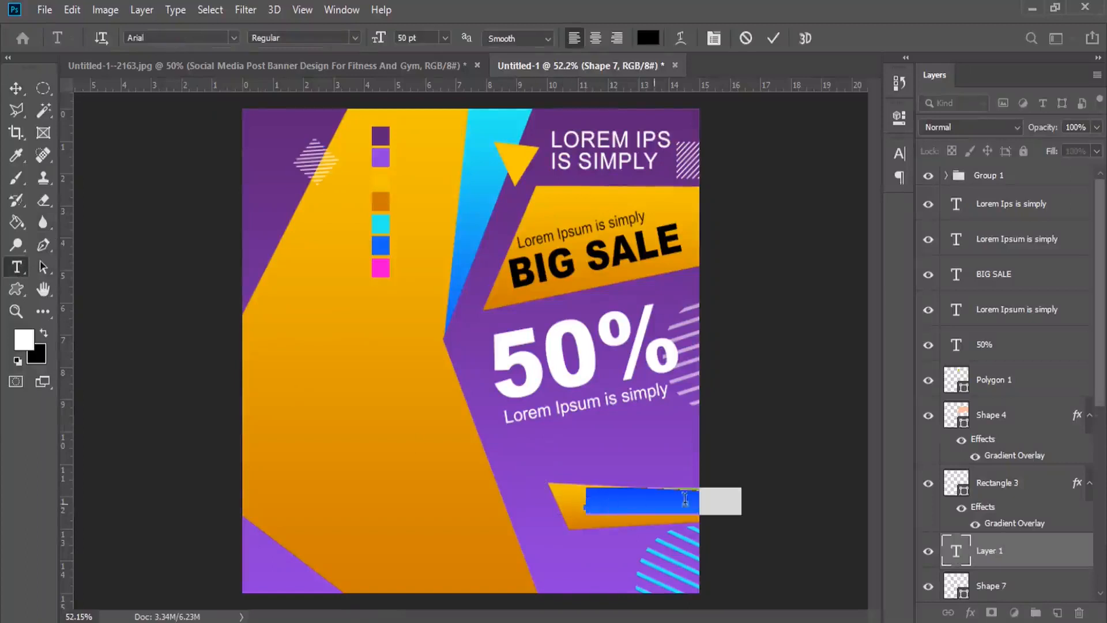
{"action": "left_click", "coordinate": [990, 552]}
{"action": "left_click_drag", "start_coordinate": [991, 550], "coordinate": [986, 202]}
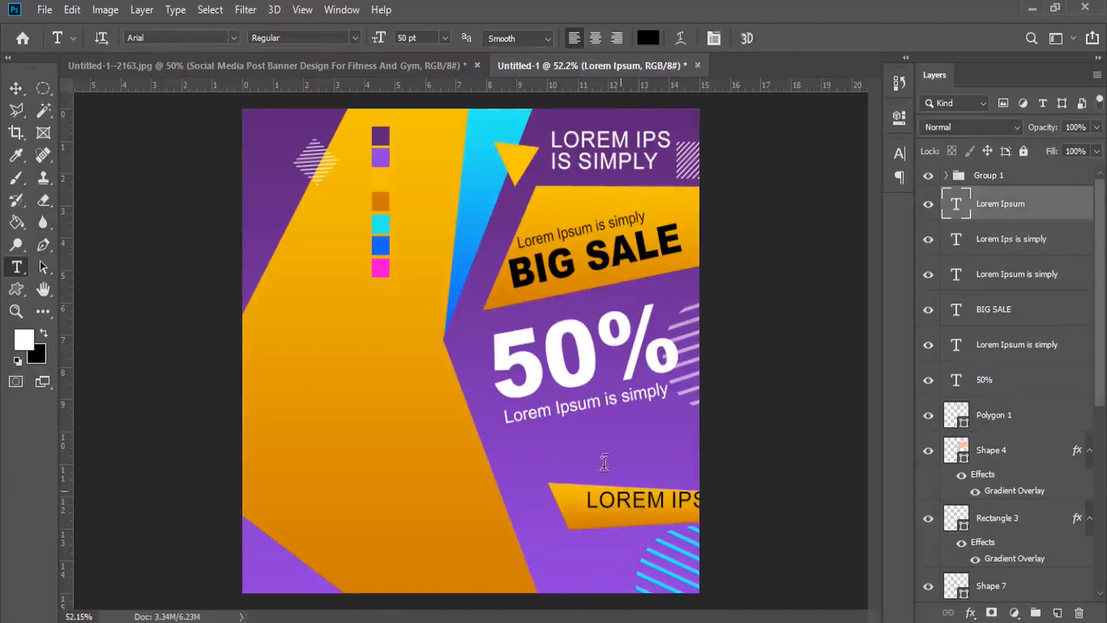
Set the "LOREM IPSUM" text size to 35 pt and position it inside the lower orange banner
{"action": "triple_click", "coordinate": [628, 490]}
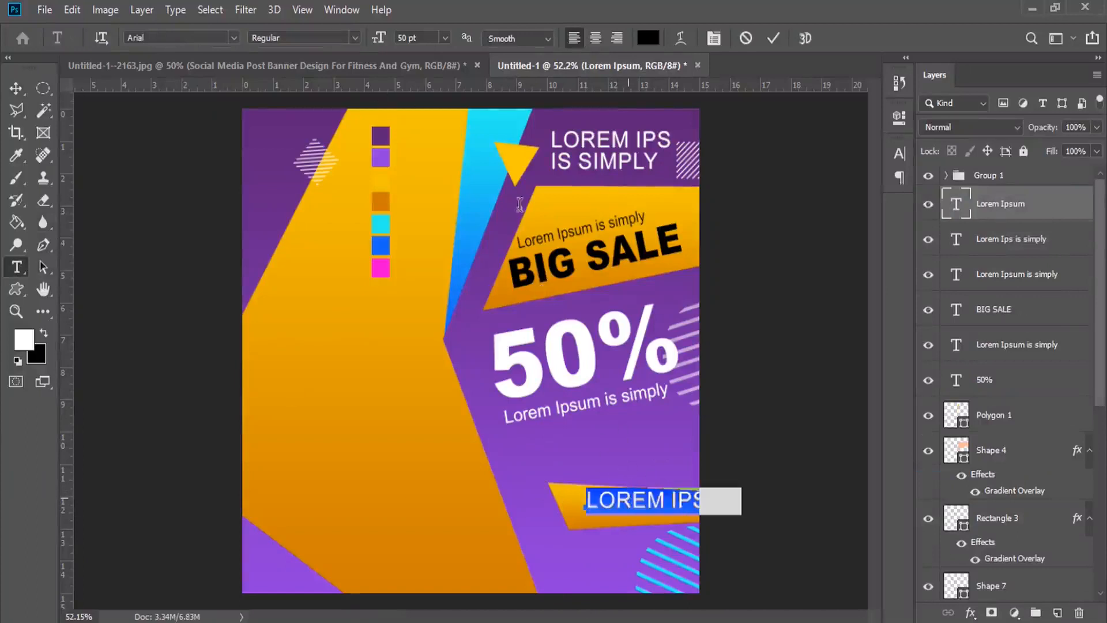
{"action": "left_click_drag", "start_coordinate": [379, 39], "coordinate": [363, 40]}
{"action": "left_click_drag", "start_coordinate": [664, 445], "coordinate": [652, 448]}
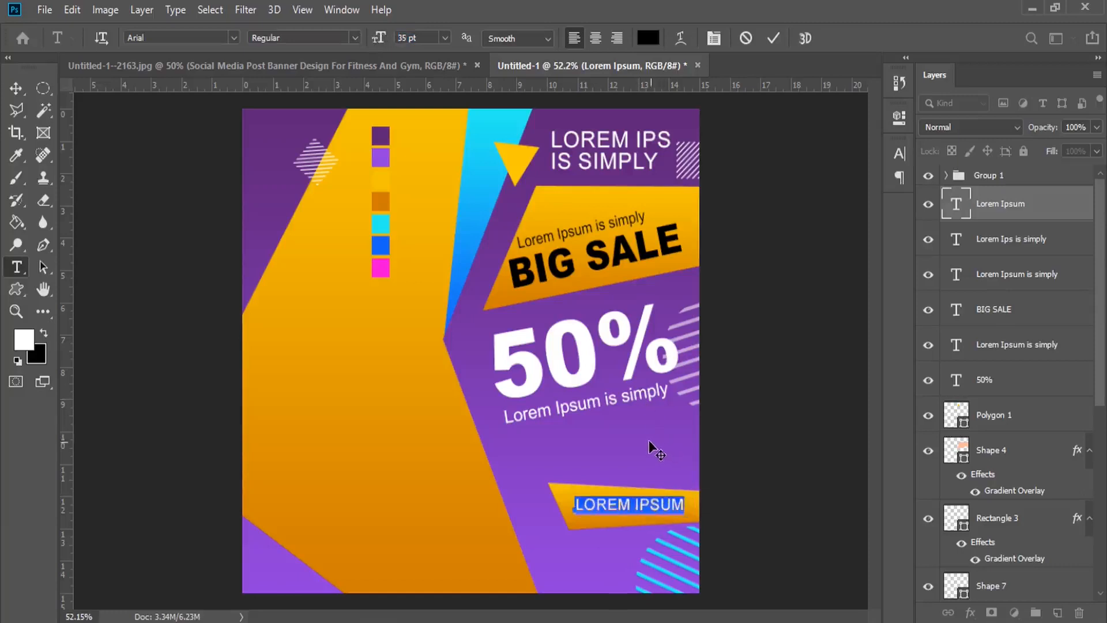
{"action": "left_click", "coordinate": [640, 503]}
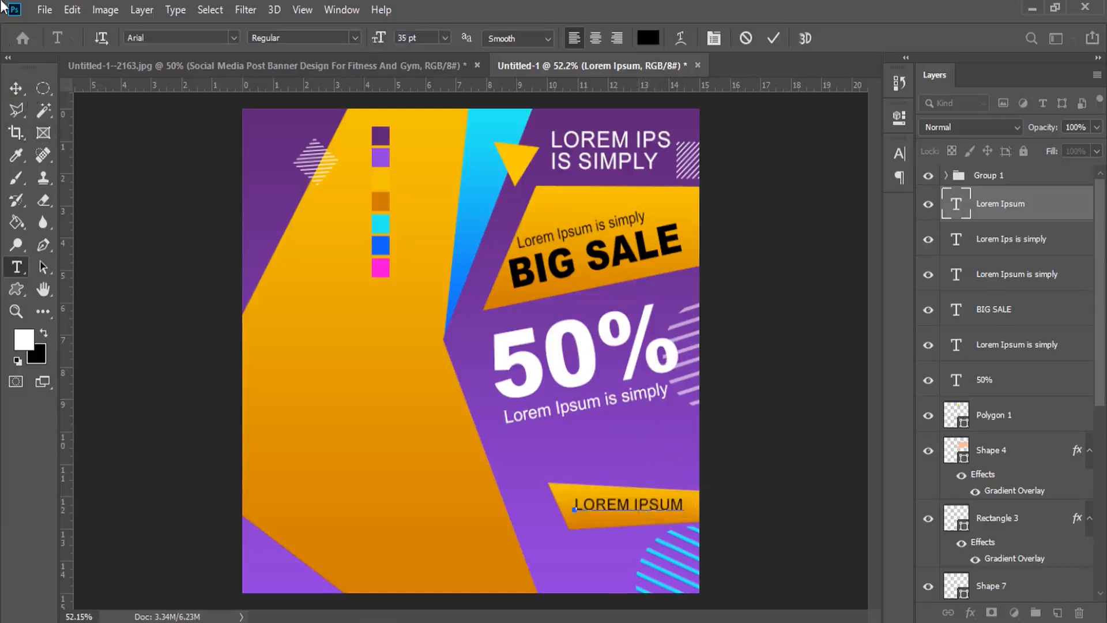
{"action": "left_click", "coordinate": [16, 87]}
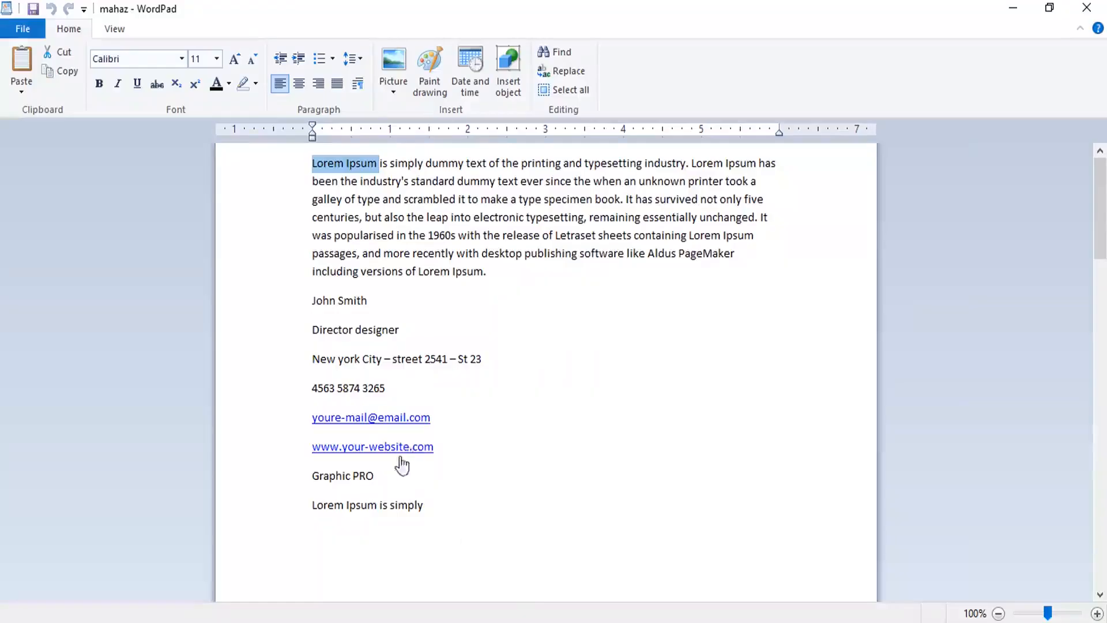
Copy the e-mail address line from WordPad and place it as new text on the lower part of the large orange shape
{"action": "left_click_drag", "start_coordinate": [437, 417], "coordinate": [312, 418]}
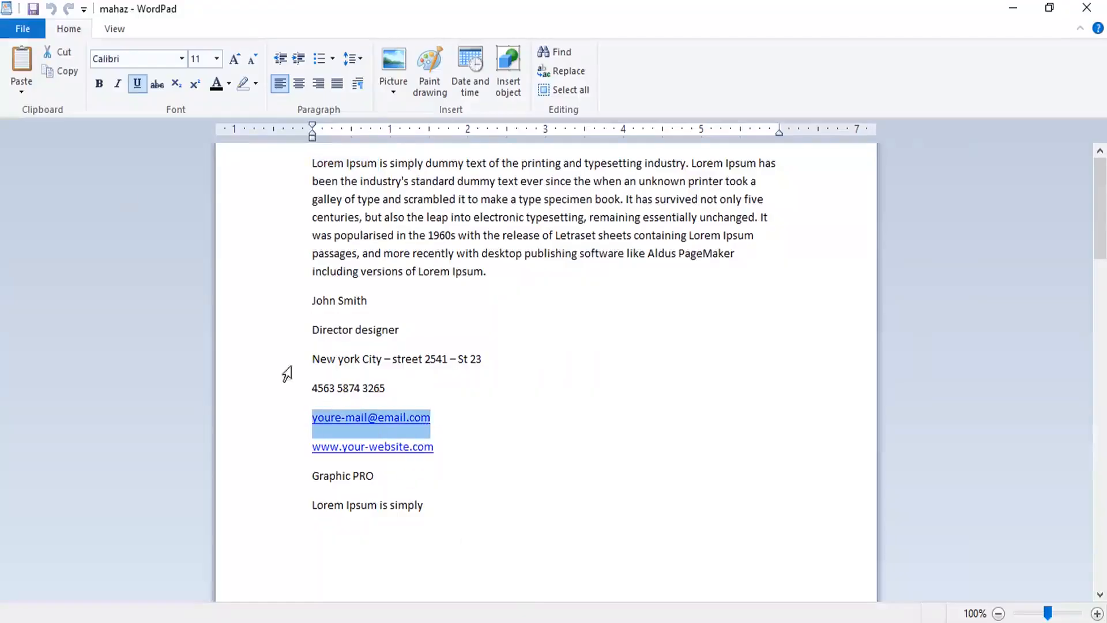
{"action": "key", "text": "alt+Tab"}
{"action": "left_click", "coordinate": [16, 266]}
{"action": "left_click", "coordinate": [317, 521]}
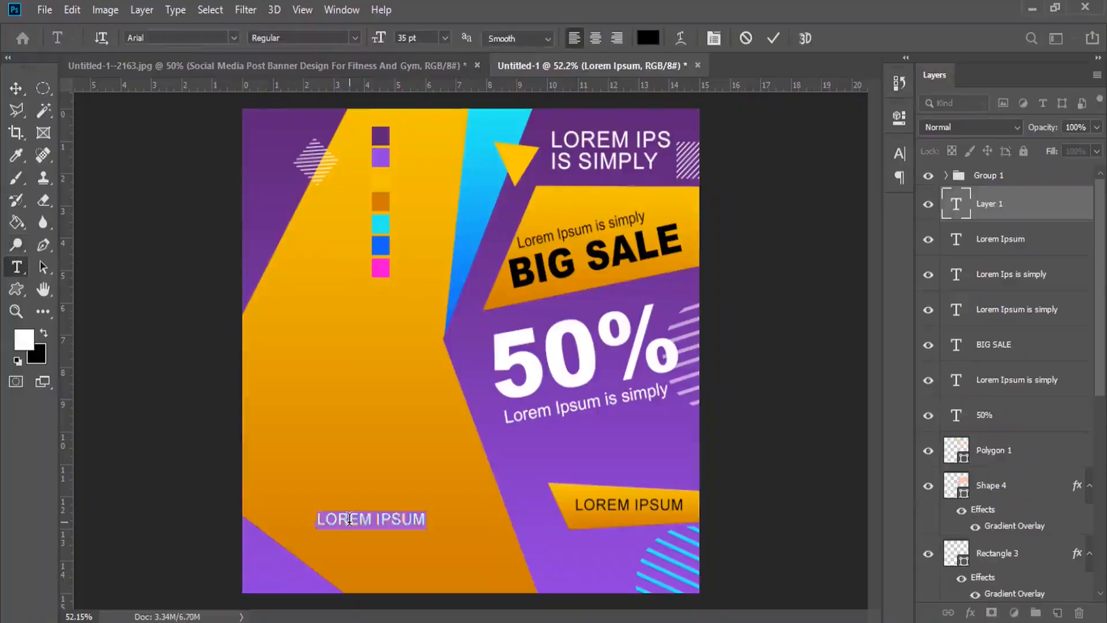
{"action": "right_click", "coordinate": [347, 522]}
{"action": "left_click", "coordinate": [380, 243]}
{"action": "key", "text": "ctrl+a"}
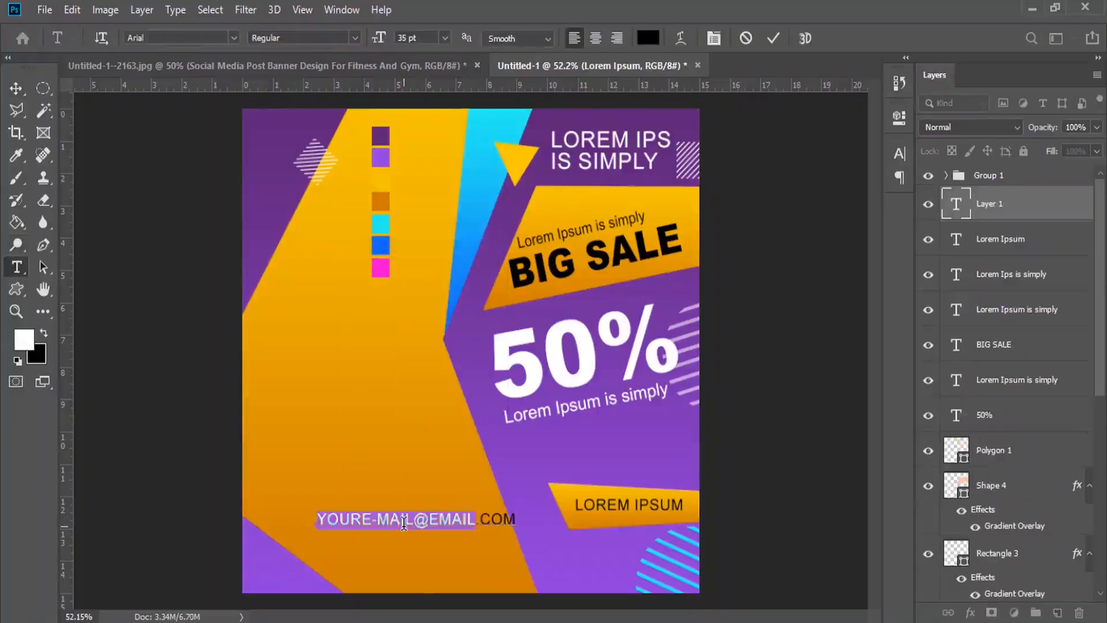
{"action": "key", "text": "alt+Tab"}
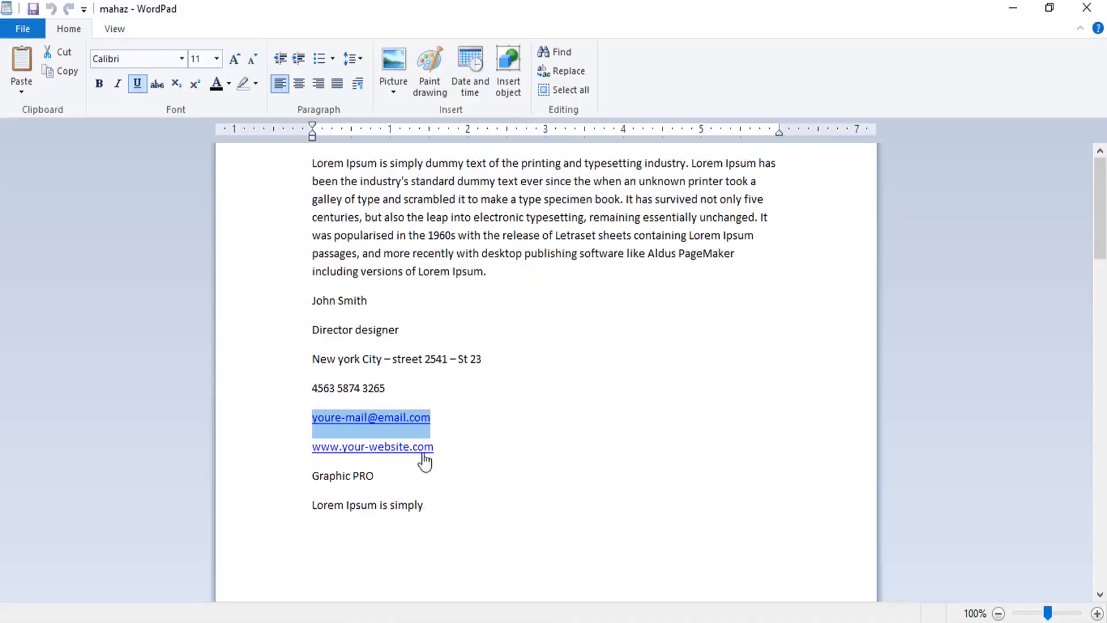
{"action": "left_click_drag", "start_coordinate": [435, 452], "coordinate": [311, 447]}
{"action": "left_click", "coordinate": [51, 9]}
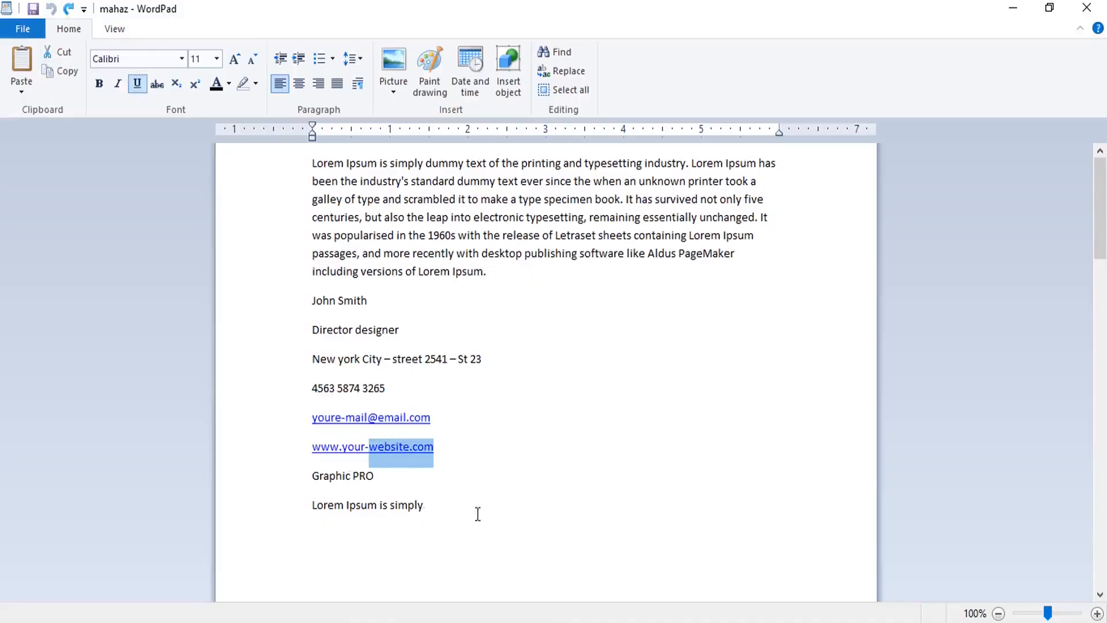
{"action": "left_click", "coordinate": [441, 447]}
{"action": "triple_click", "coordinate": [420, 449]}
{"action": "right_click", "coordinate": [419, 448]}
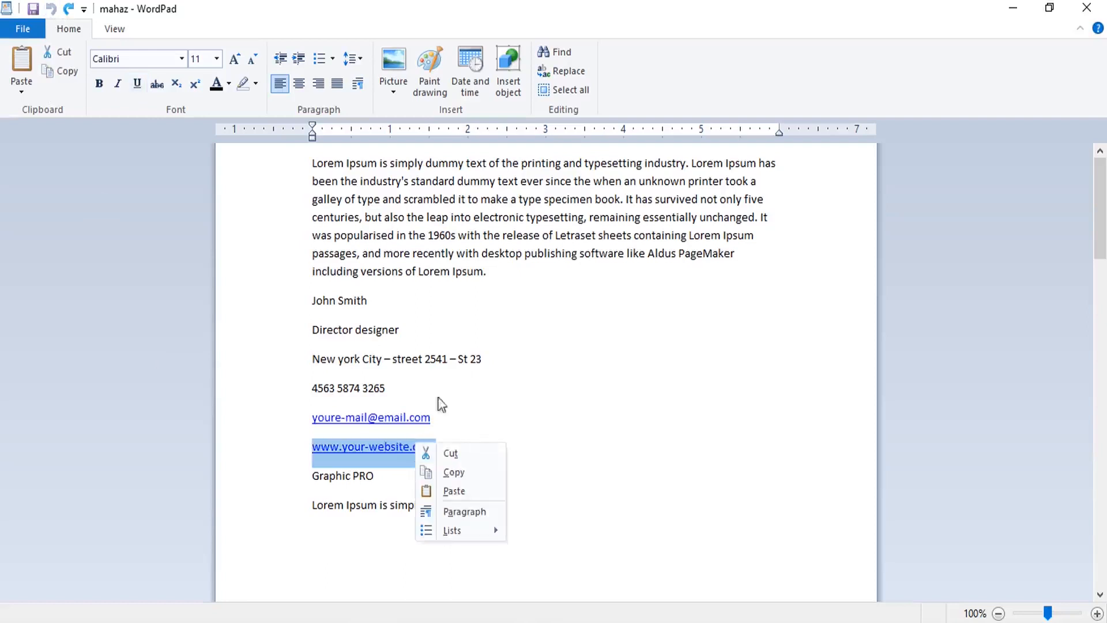
{"action": "left_click", "coordinate": [451, 472]}
{"action": "key", "text": "alt+Tab"}
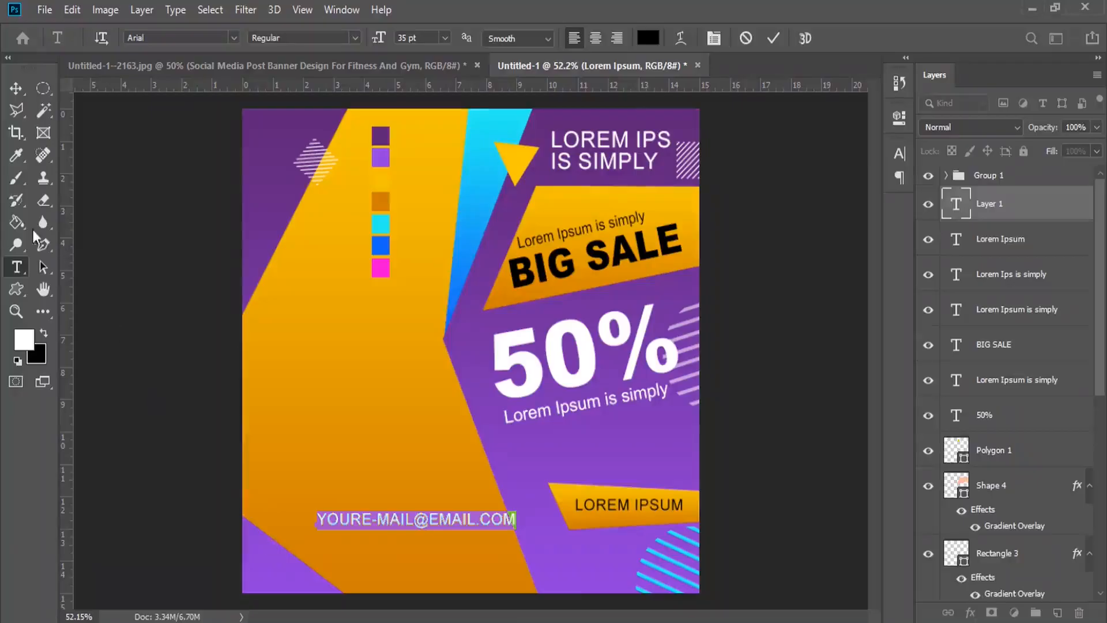
Replace the e-mail text on the orange shape with the copied website address and set its size to 27 pt
{"action": "right_click", "coordinate": [462, 510]}
{"action": "left_click", "coordinate": [494, 242]}
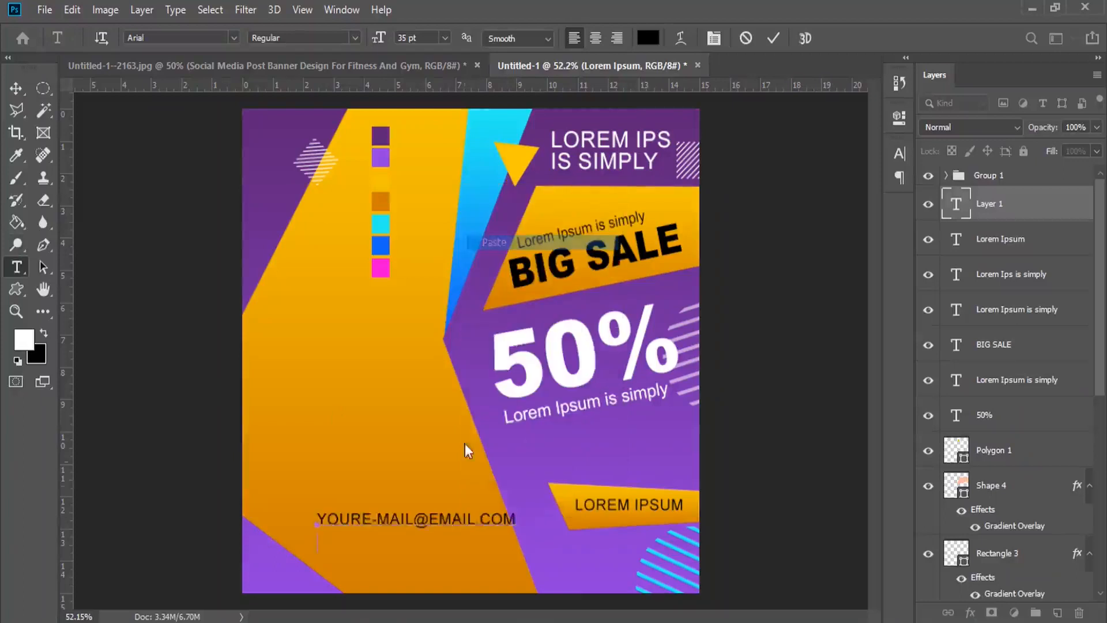
{"action": "triple_click", "coordinate": [465, 522]}
{"action": "left_click_drag", "start_coordinate": [377, 38], "coordinate": [372, 46]}
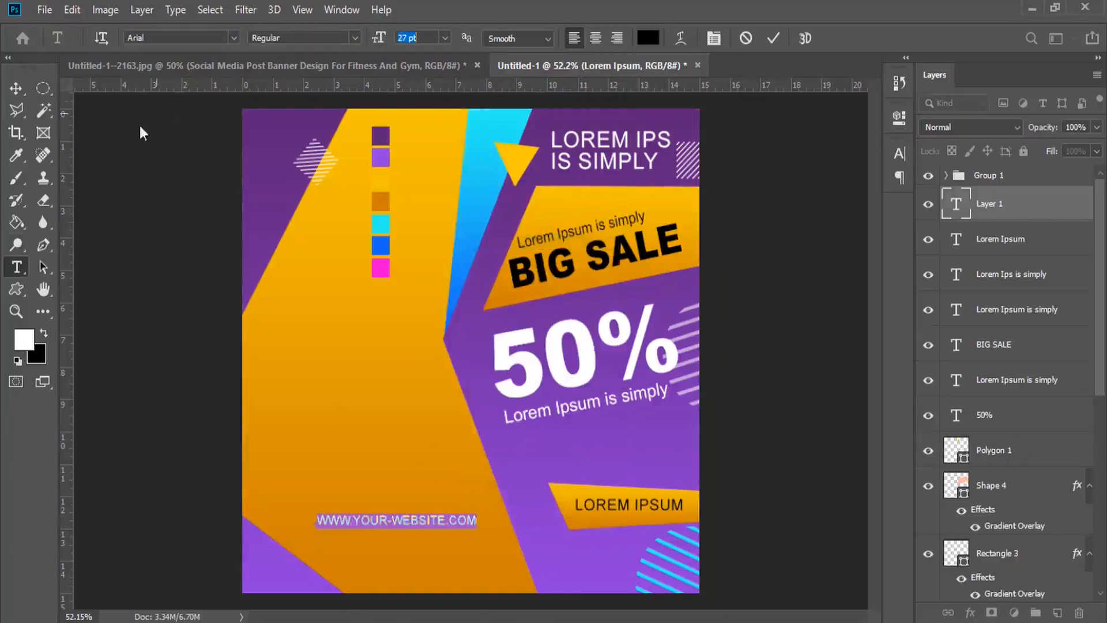
Make the website text white and move it down near the bottom edge of the orange shape
{"action": "left_click", "coordinate": [16, 87]}
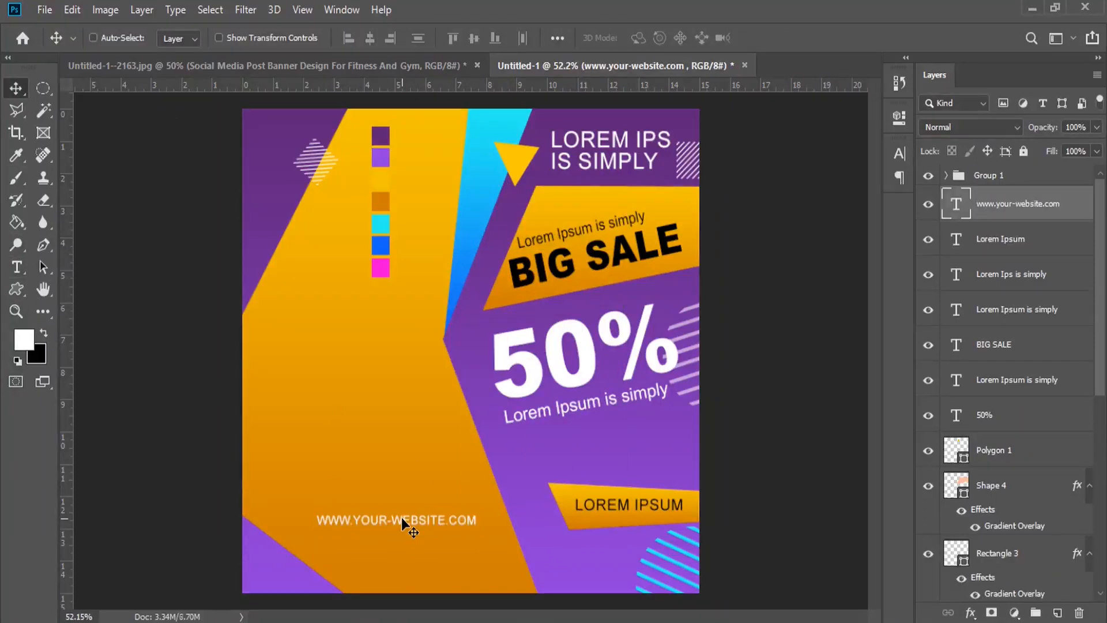
{"action": "left_click_drag", "start_coordinate": [402, 518], "coordinate": [429, 572]}
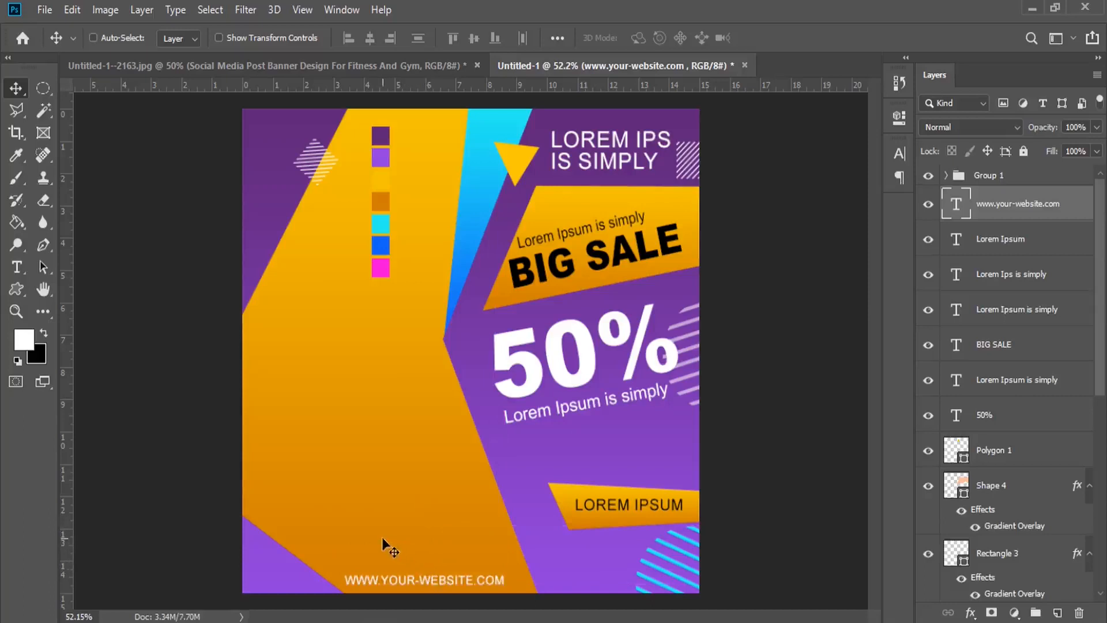
{"action": "left_click_drag", "start_coordinate": [453, 584], "coordinate": [456, 570]}
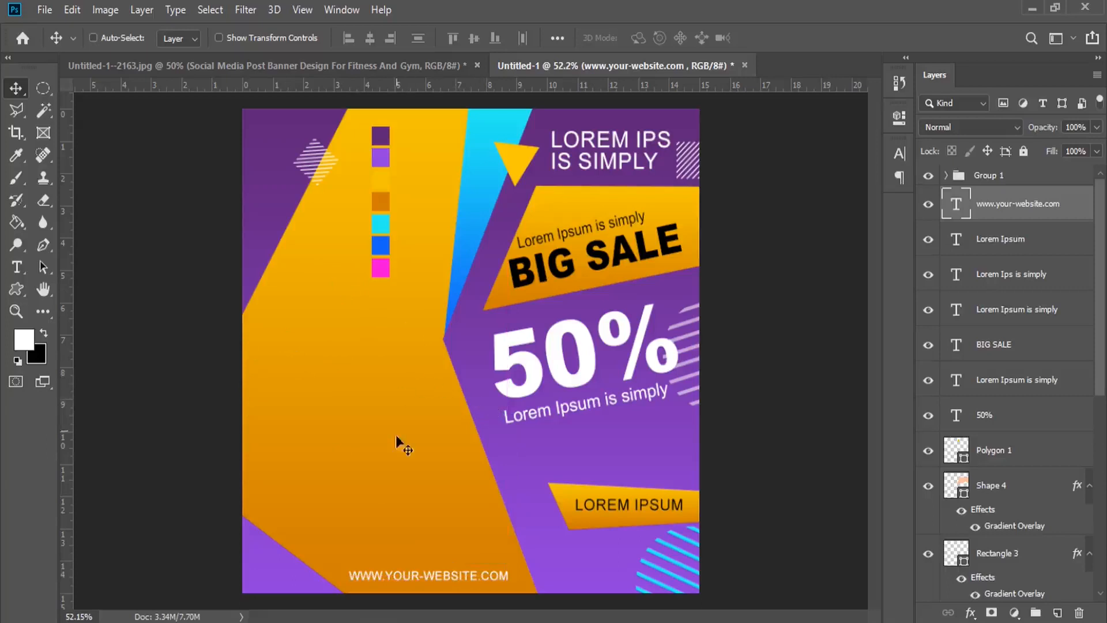
{"action": "right_click", "coordinate": [17, 295]}
{"action": "left_click", "coordinate": [98, 370]}
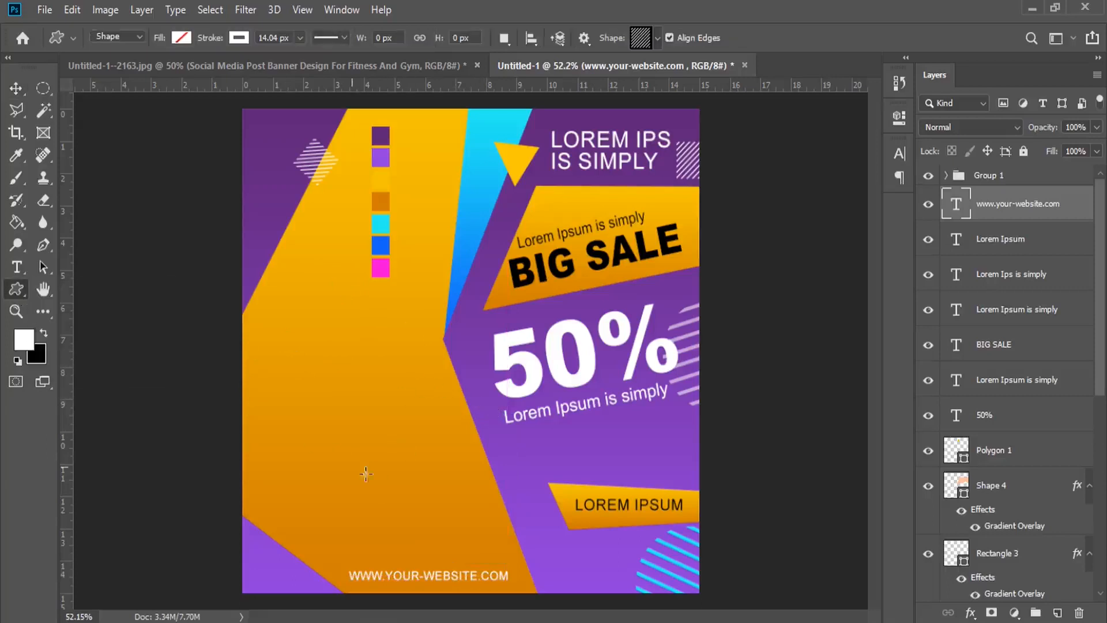
{"action": "left_click_drag", "start_coordinate": [467, 508], "coordinate": [488, 523]}
{"action": "key", "text": "ctrl+z"}
Draw a white-stroked, unfilled circle about 52 px across with the Ellipse tool on the orange shape, above the website text
{"action": "right_click", "coordinate": [16, 289]}
{"action": "left_click", "coordinate": [87, 324]}
{"action": "left_click_drag", "start_coordinate": [463, 505], "coordinate": [486, 529]}
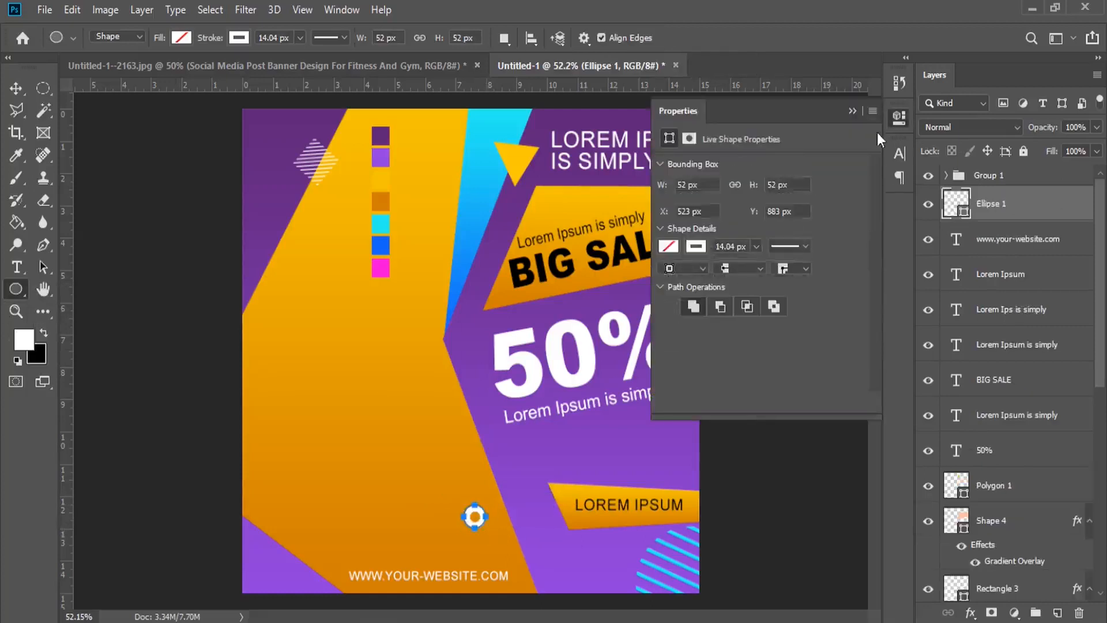
{"action": "left_click", "coordinate": [853, 111]}
Reduce the small circle's stroke width to 1.87 px, keeping it unfilled
{"action": "left_click", "coordinate": [182, 39]}
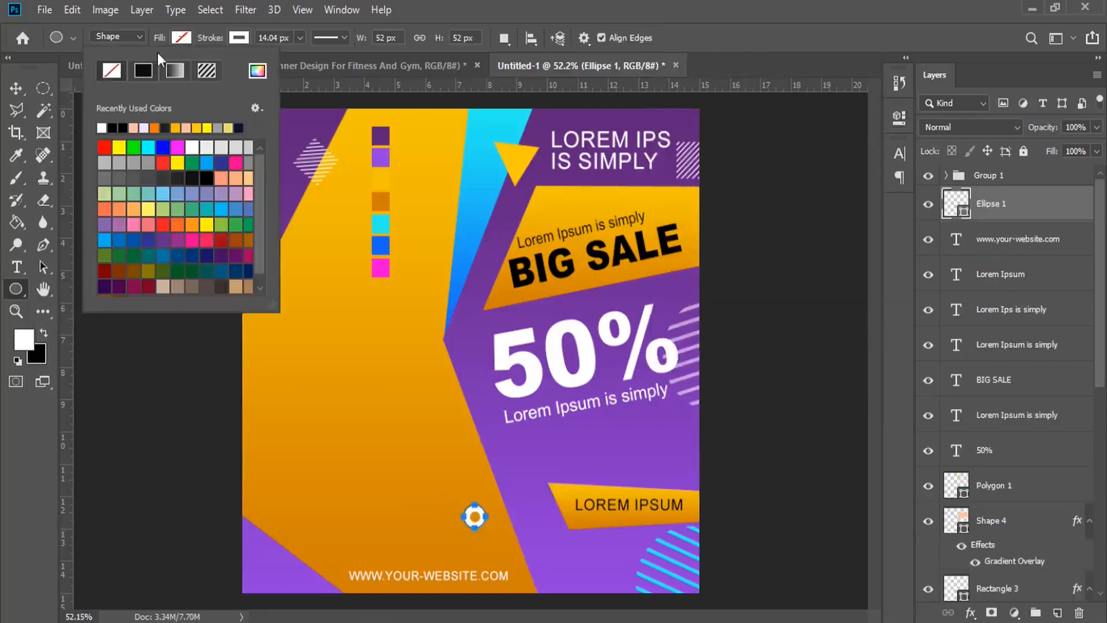
{"action": "left_click", "coordinate": [241, 38]}
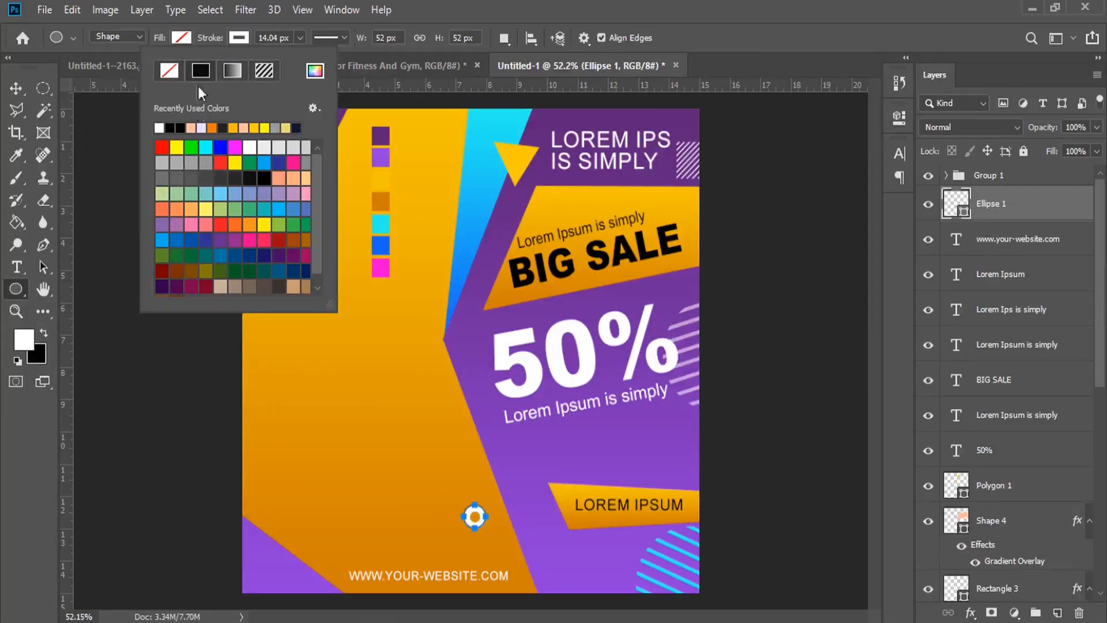
{"action": "left_click", "coordinate": [332, 38]}
{"action": "left_click", "coordinate": [300, 37]}
{"action": "left_click", "coordinate": [299, 38]}
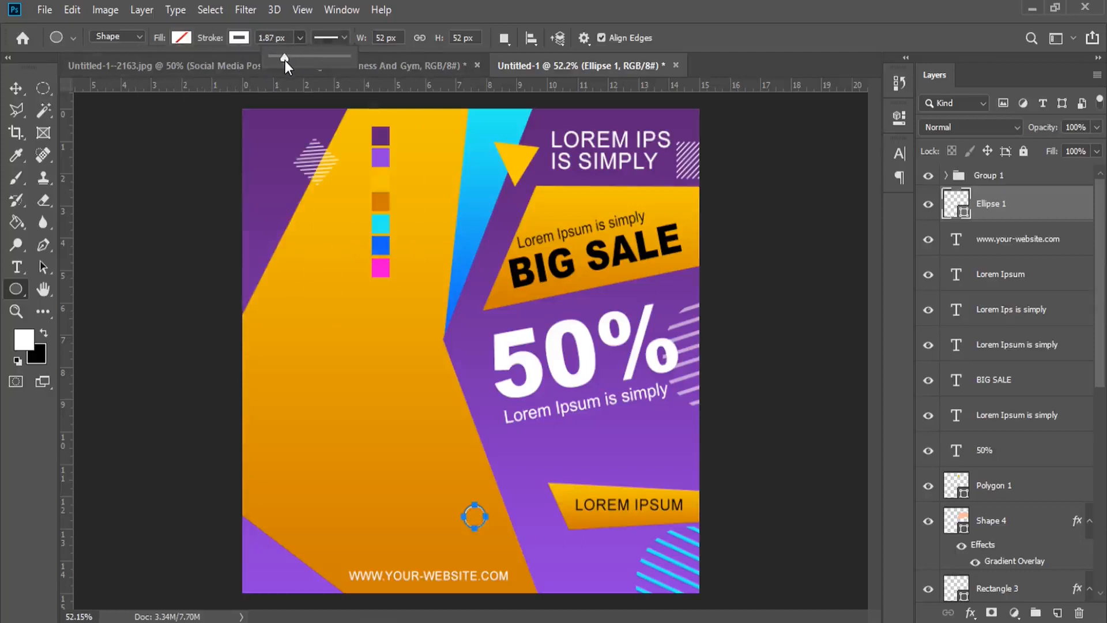
Duplicate the small circle outline and offset the copy slightly down and to the left so the two overlap
{"action": "mouse_move", "coordinate": [1013, 209]}
{"action": "left_mouse_down"}
{"action": "mouse_move", "coordinate": [1059, 528]}
{"action": "mouse_move", "coordinate": [1056, 613]}
{"action": "left_mouse_up"}
{"action": "left_click", "coordinate": [15, 89]}
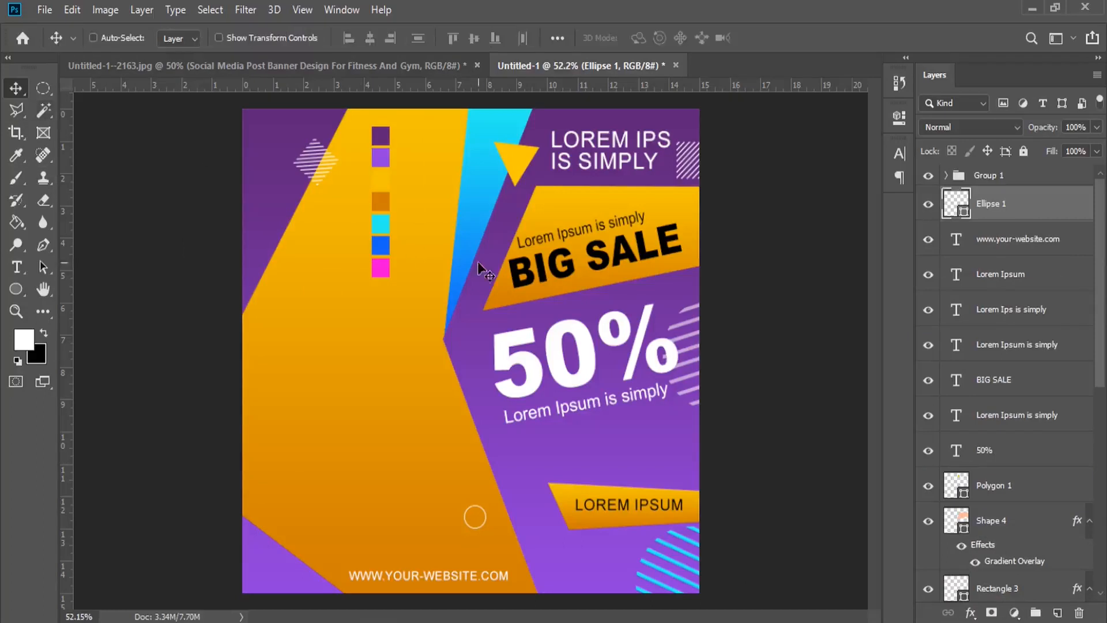
{"action": "left_click_drag", "start_coordinate": [502, 523], "coordinate": [509, 487]}
{"action": "left_click_drag", "start_coordinate": [1017, 208], "coordinate": [1058, 613]}
{"action": "left_click_drag", "start_coordinate": [511, 527], "coordinate": [505, 538]}
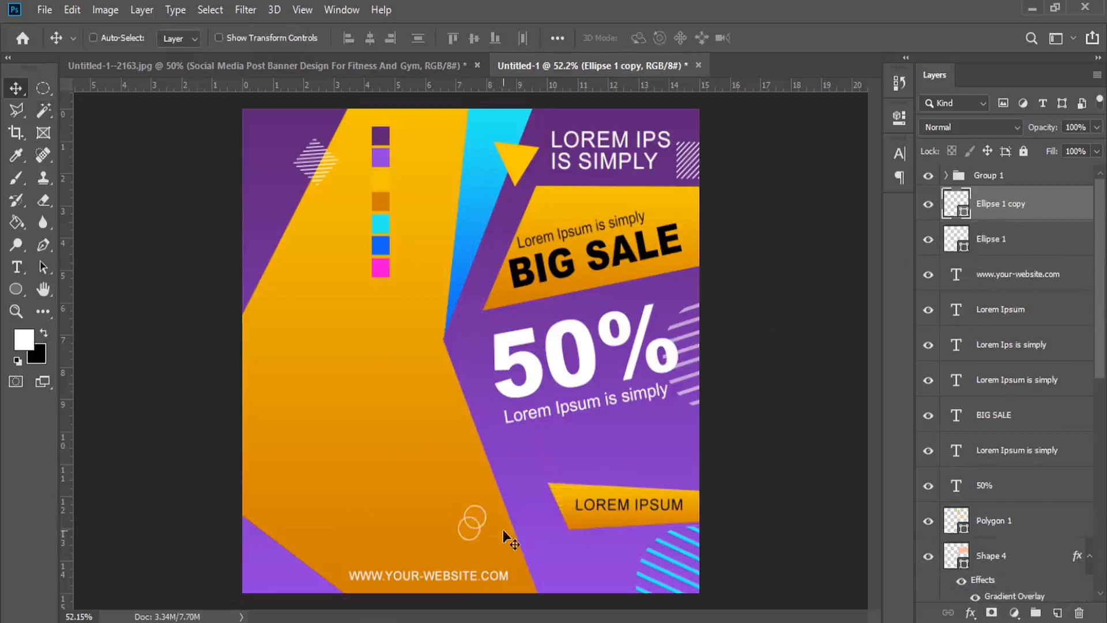
Change the stroke colour of the duplicated circle to black
{"action": "left_click", "coordinate": [16, 289]}
{"action": "left_click", "coordinate": [238, 38]}
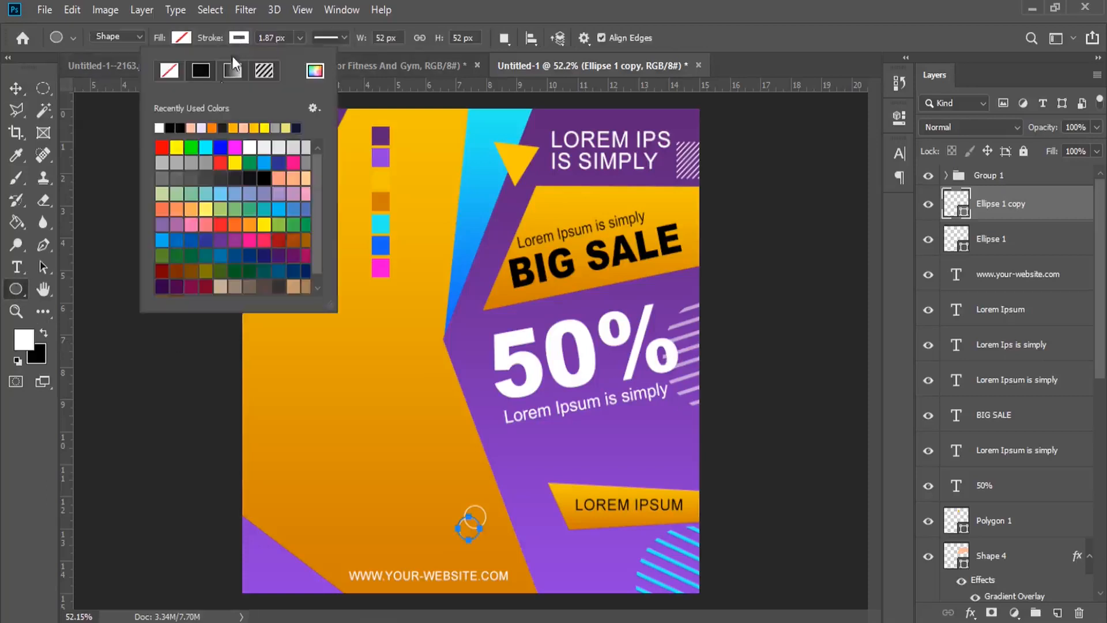
{"action": "left_click", "coordinate": [179, 126]}
{"action": "left_click", "coordinate": [16, 88]}
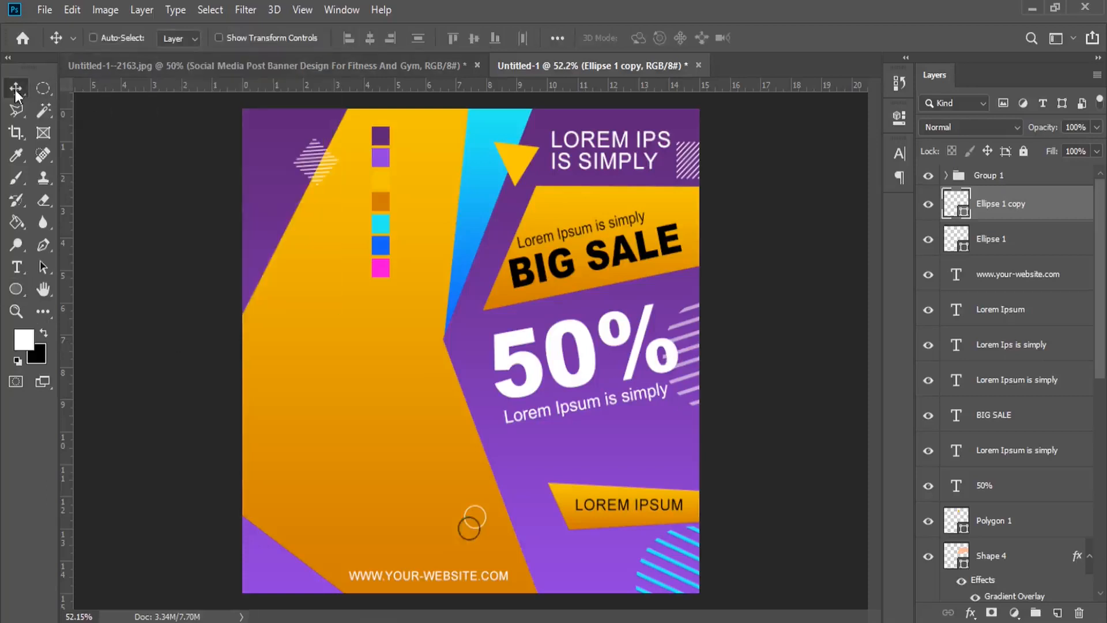
Duplicate the white and black circle pair onto the upper-left purple edge and below the "50%" text, and rotate the latter copy
{"action": "left_click", "coordinate": [994, 240], "text": "ctrl"}
{"action": "left_click_drag", "start_coordinate": [477, 525], "coordinate": [661, 442]}
{"action": "left_click", "coordinate": [72, 10]}
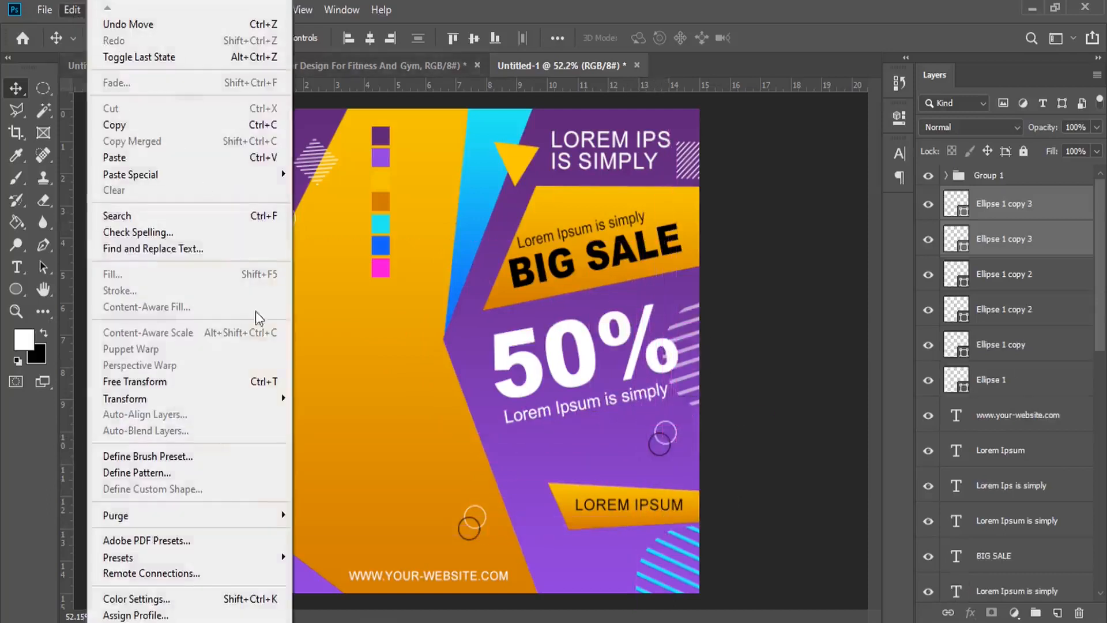
{"action": "left_click", "coordinate": [268, 378]}
{"action": "left_click_drag", "start_coordinate": [738, 427], "coordinate": [657, 382]}
{"action": "key", "text": "Return"}
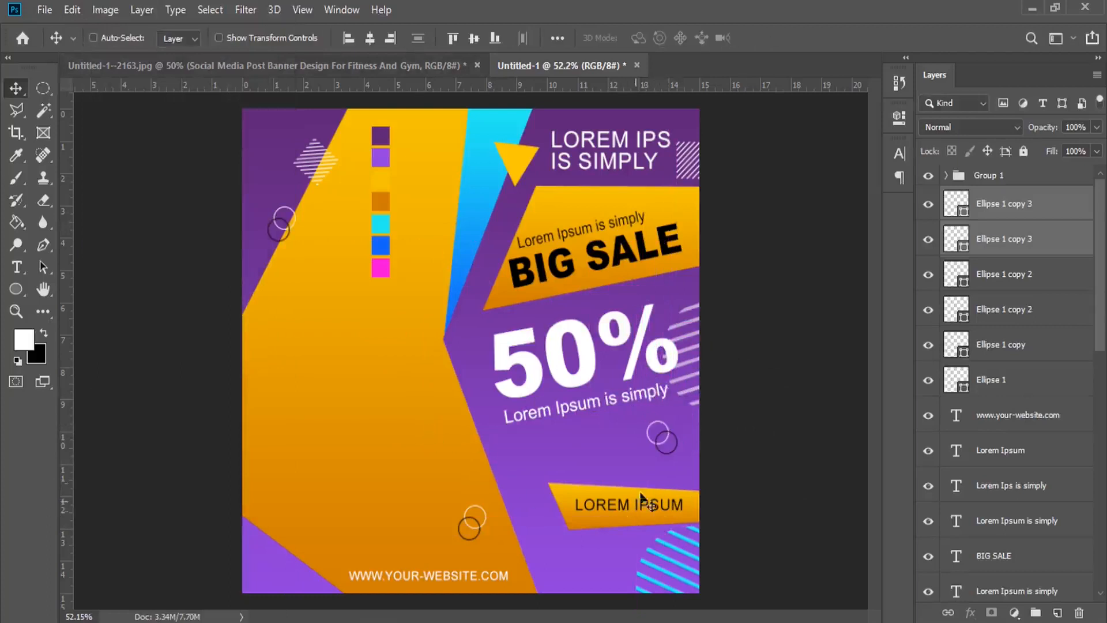
Duplicate the black circle below the "50%" text, move the copy left above the lower orange banner, and make its stroke light blue
{"action": "left_click_drag", "start_coordinate": [1023, 216], "coordinate": [1057, 612]}
{"action": "left_click_drag", "start_coordinate": [687, 405], "coordinate": [605, 431]}
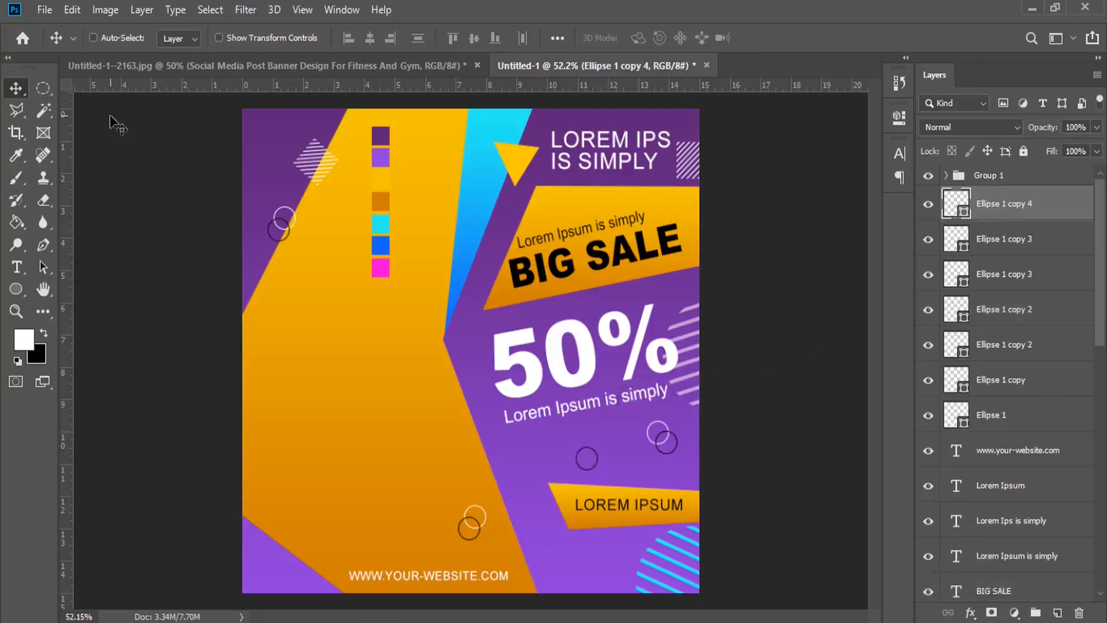
{"action": "left_click", "coordinate": [15, 289]}
{"action": "left_click", "coordinate": [246, 40]}
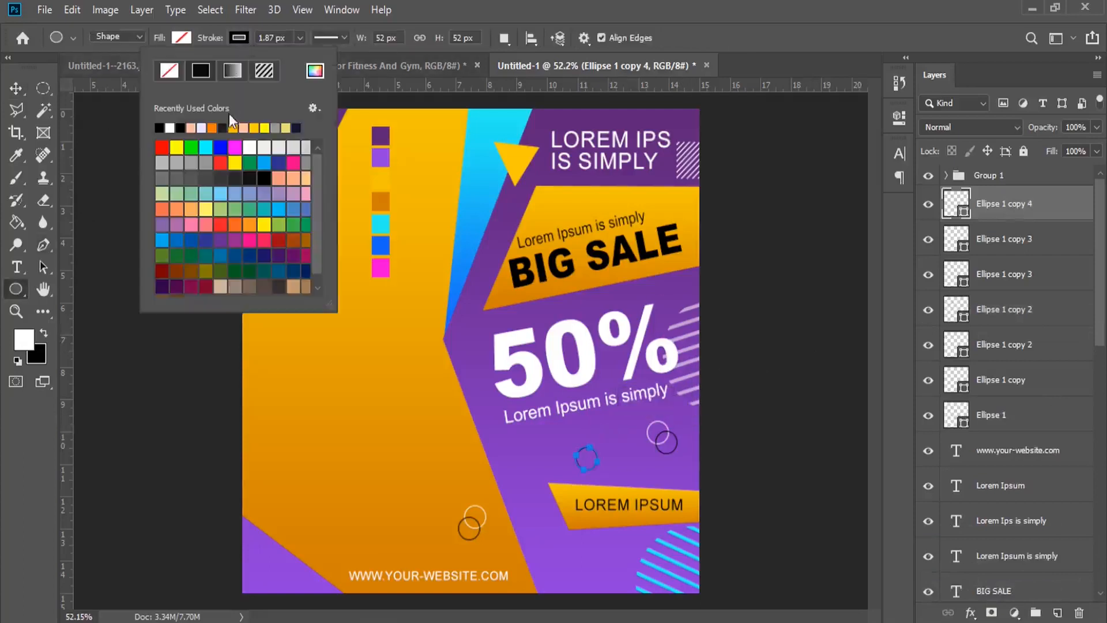
{"action": "left_click", "coordinate": [219, 148]}
{"action": "left_click", "coordinate": [16, 88]}
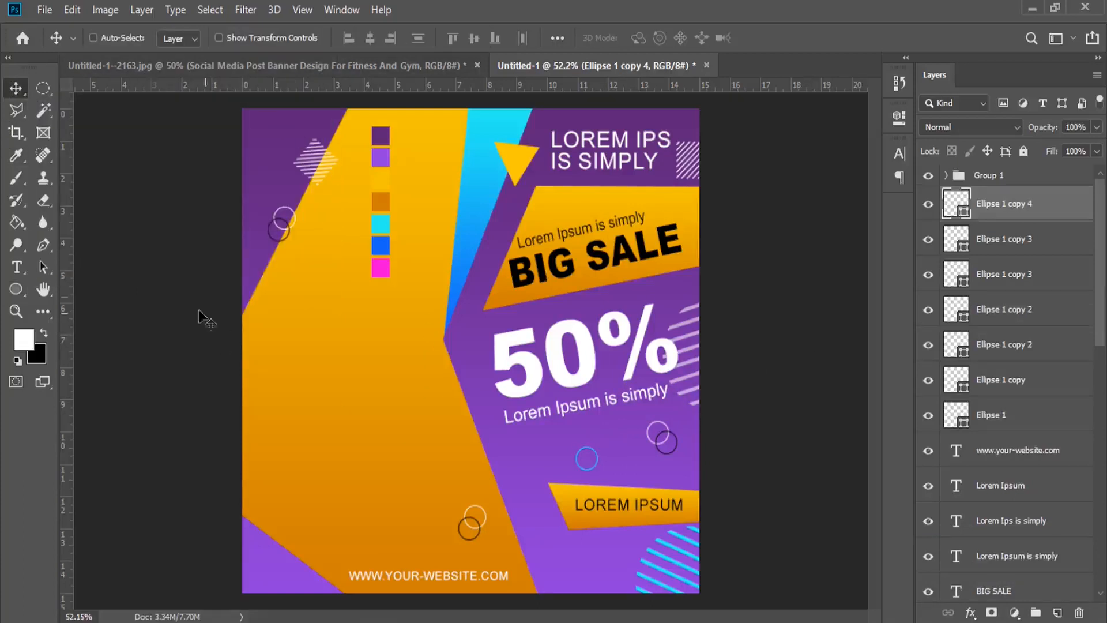
Hide the colour swatch group at the banner's upper centre and delete it from the document
{"action": "right_click", "coordinate": [386, 144]}
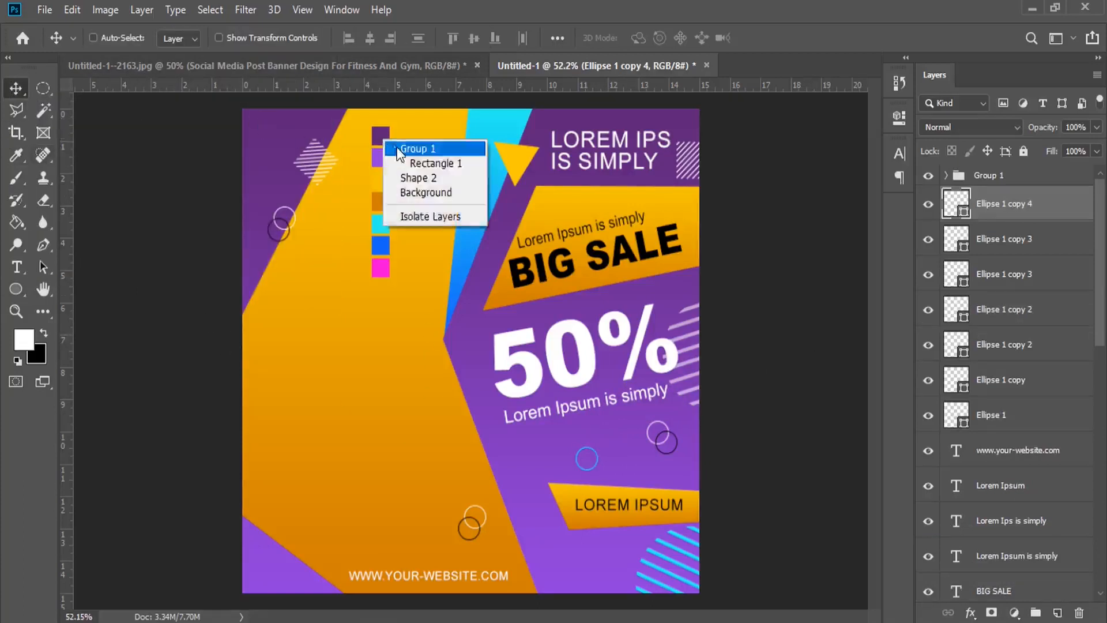
{"action": "left_click", "coordinate": [411, 148]}
{"action": "left_click", "coordinate": [929, 176]}
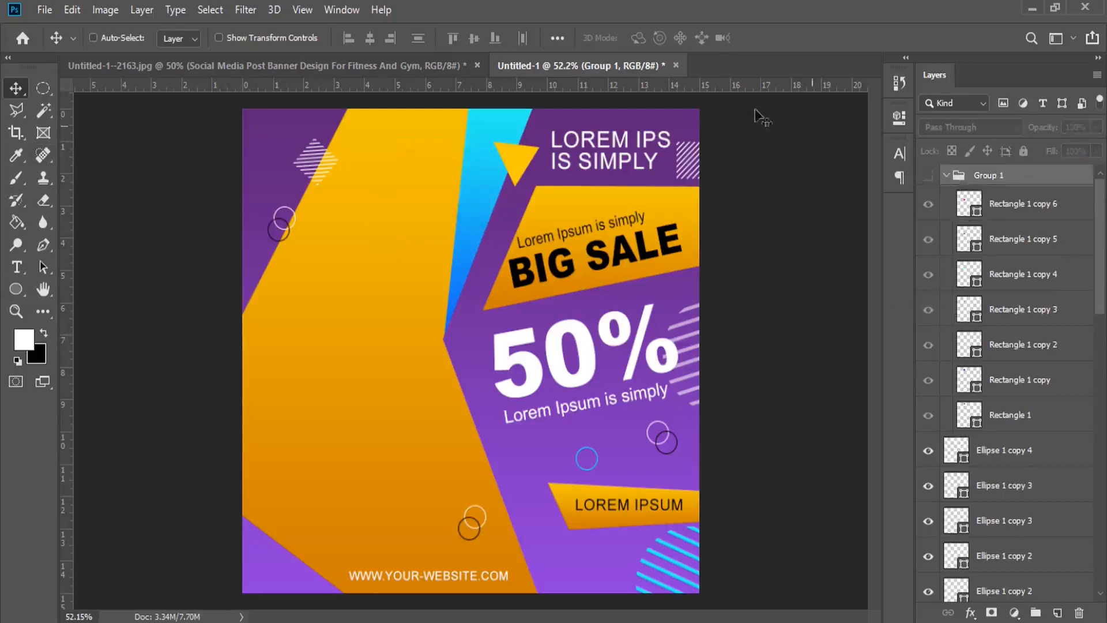
{"action": "left_click", "coordinate": [947, 175]}
{"action": "left_click_drag", "start_coordinate": [986, 176], "coordinate": [1075, 615]}
Bring the walking man with the bag from the pngfind.com-briefcase image onto the banner's large orange shape and flip him horizontally
{"action": "left_click", "coordinate": [668, 66]}
{"action": "left_click_drag", "start_coordinate": [501, 227], "coordinate": [384, 350]}
{"action": "left_click", "coordinate": [71, 13]}
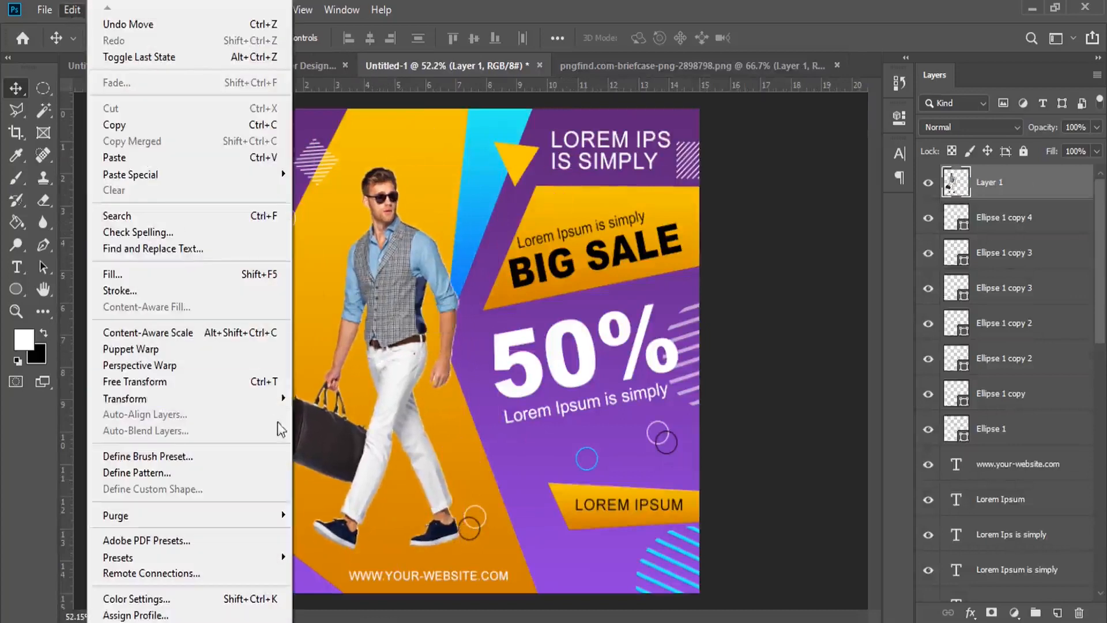
{"action": "left_click", "coordinate": [254, 380]}
{"action": "right_click", "coordinate": [393, 372]}
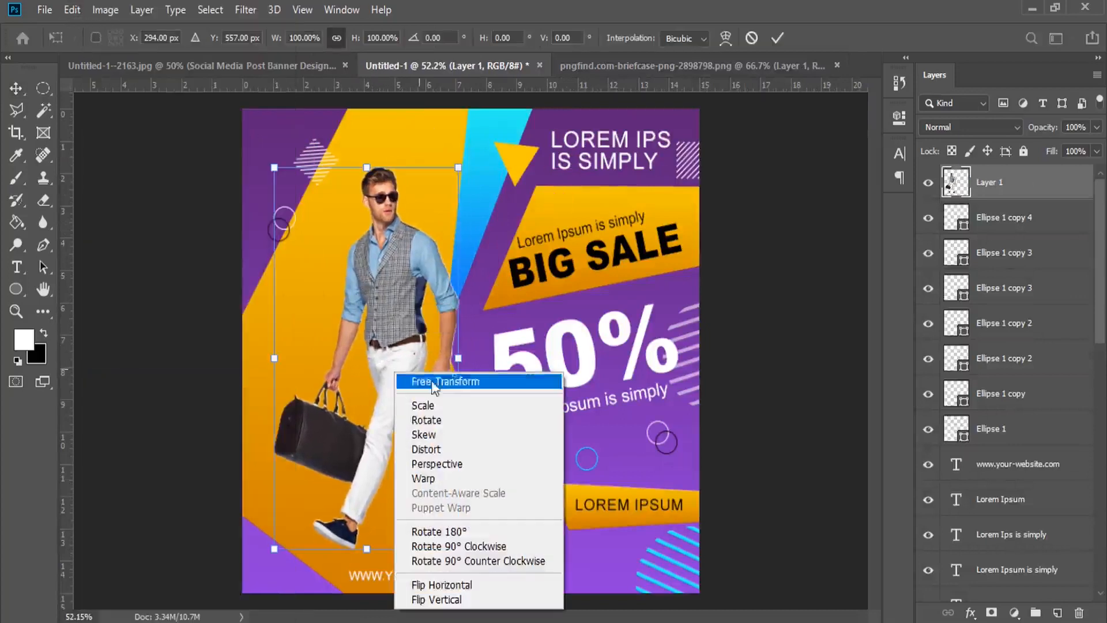
{"action": "left_click", "coordinate": [461, 580]}
{"action": "right_click", "coordinate": [360, 393]}
{"action": "left_click", "coordinate": [327, 341]}
Scale the man up proportionally to about 112% and position him over the orange shape with the bag beside the "50%" text
{"action": "left_click_drag", "start_coordinate": [459, 168], "coordinate": [482, 122]}
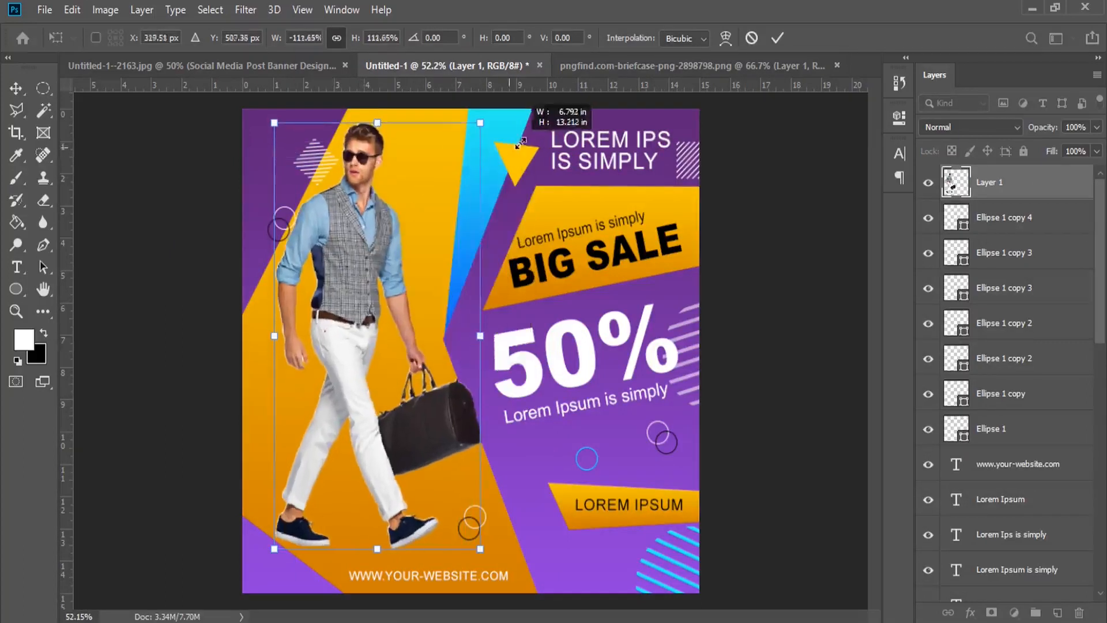
{"action": "left_click_drag", "start_coordinate": [443, 213], "coordinate": [406, 231]}
{"action": "key", "text": "Return"}
{"action": "left_click_drag", "start_coordinate": [413, 306], "coordinate": [421, 310]}
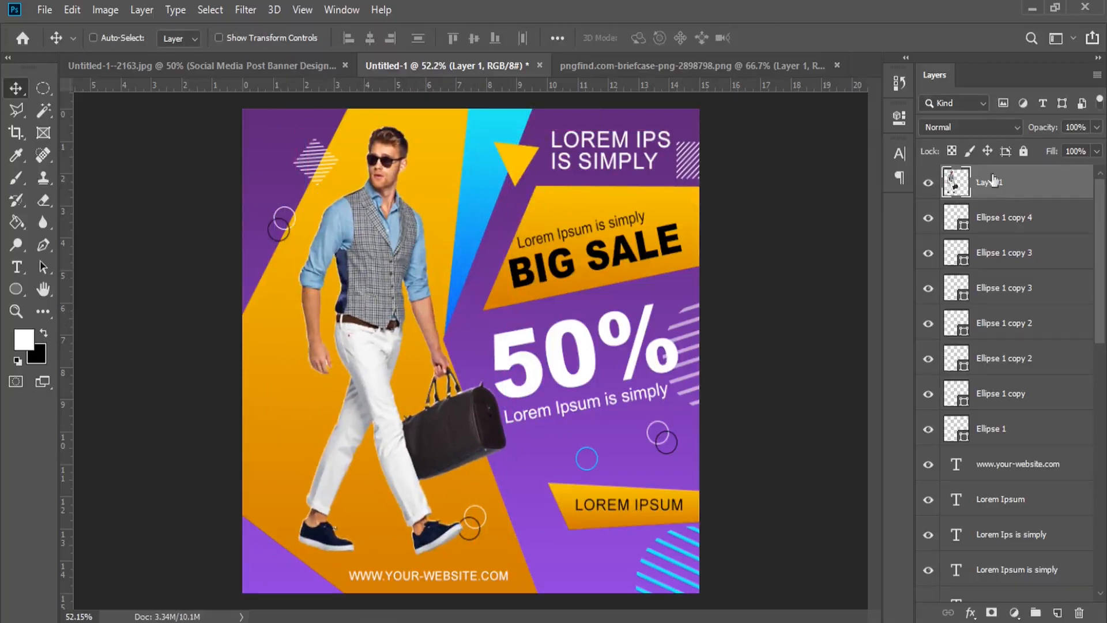
{"action": "left_click_drag", "start_coordinate": [361, 232], "coordinate": [362, 223]}
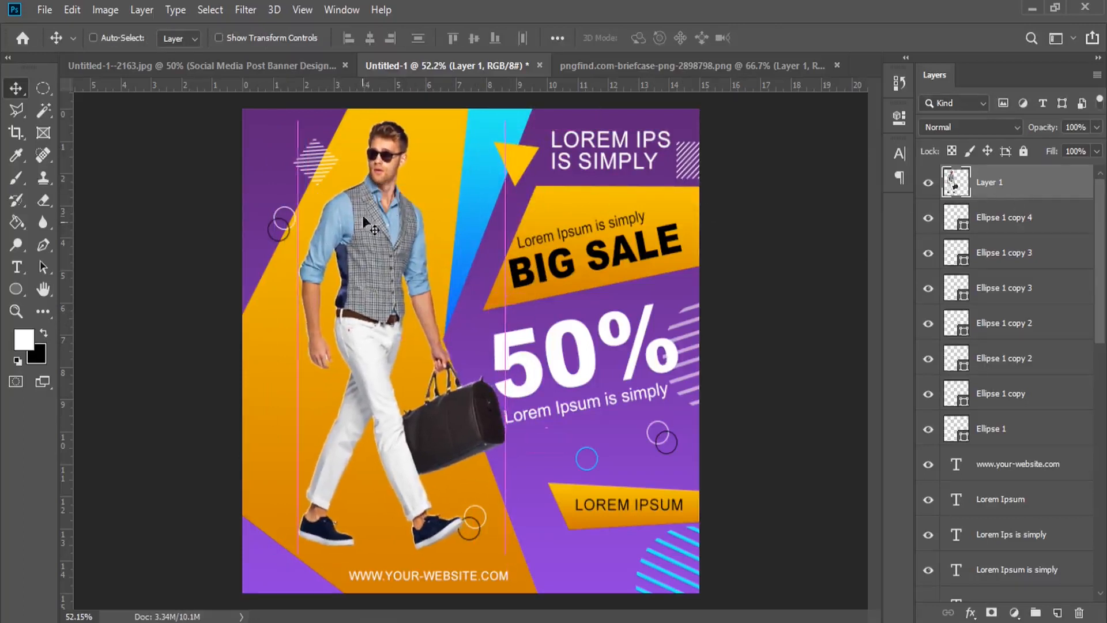